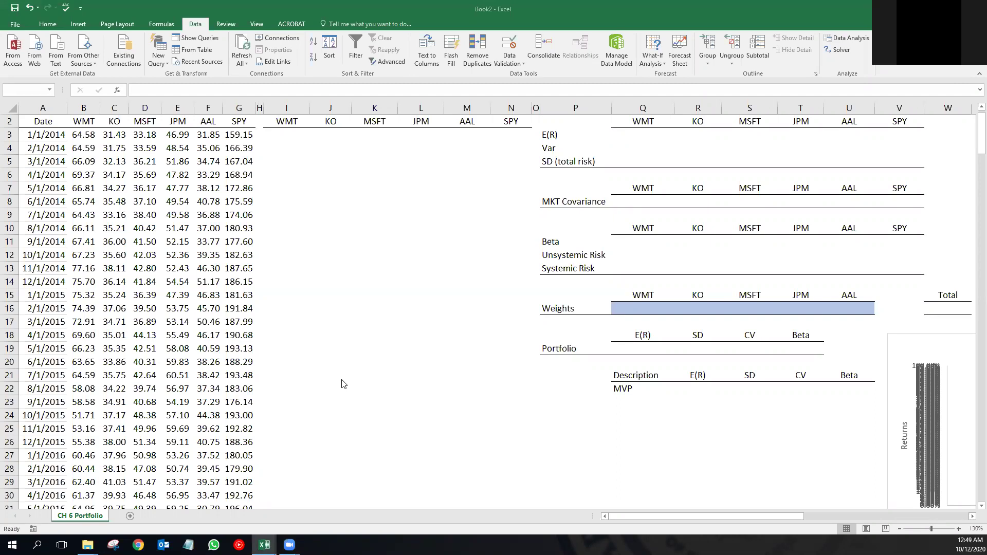
- Examine the stock price table's ticker columns, comparing the five stocks WMT through AAL with SPY
click(85, 135)
click(117, 136)
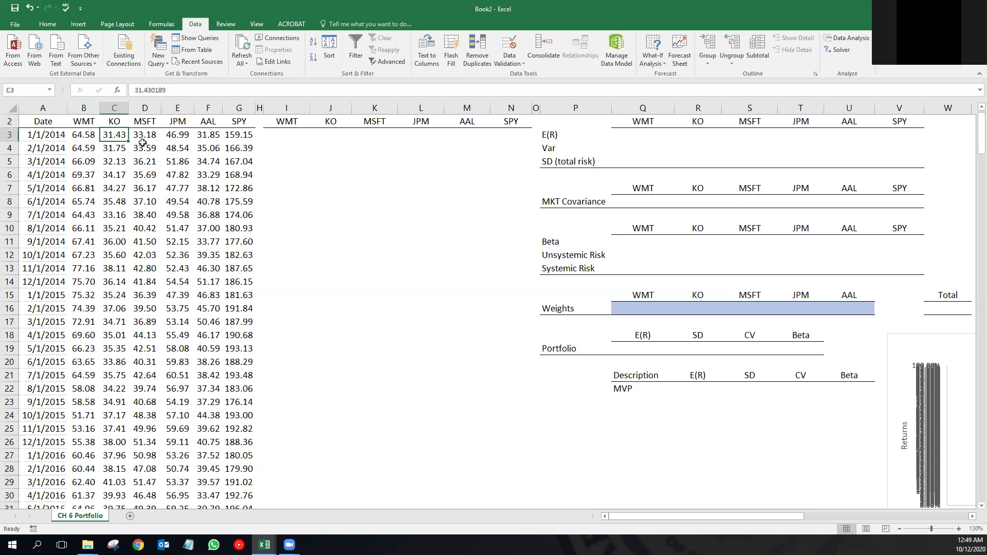
click(142, 137)
click(177, 134)
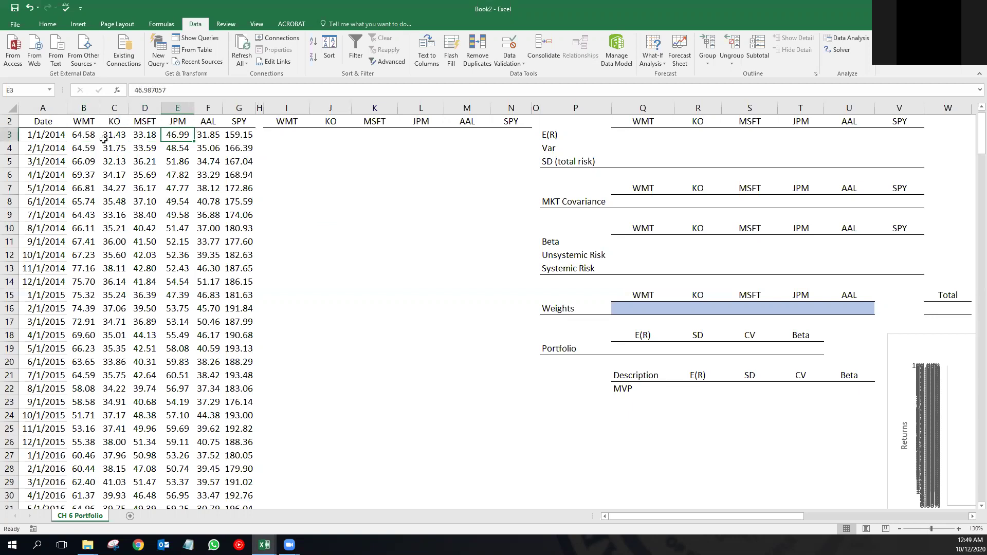
drag(83, 122, 239, 121)
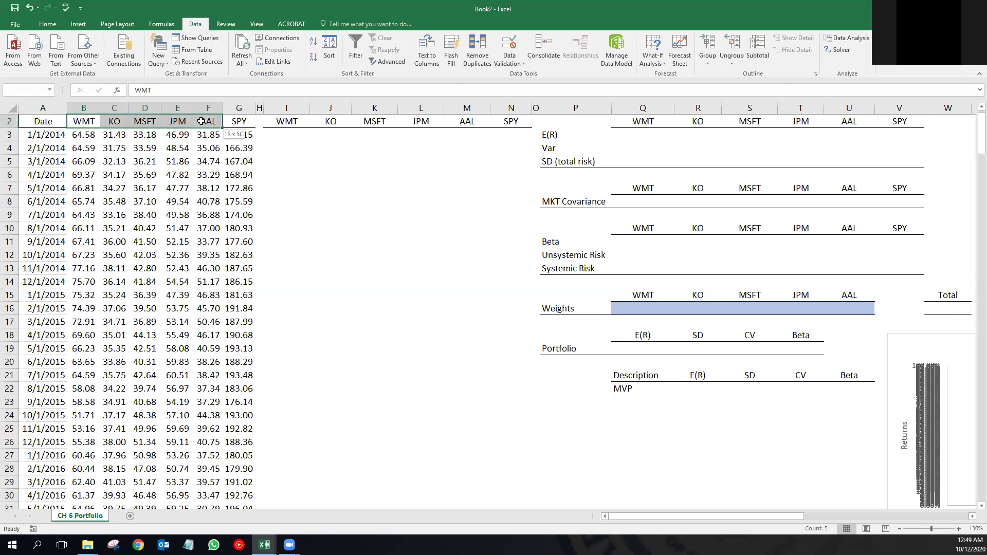
click(239, 122)
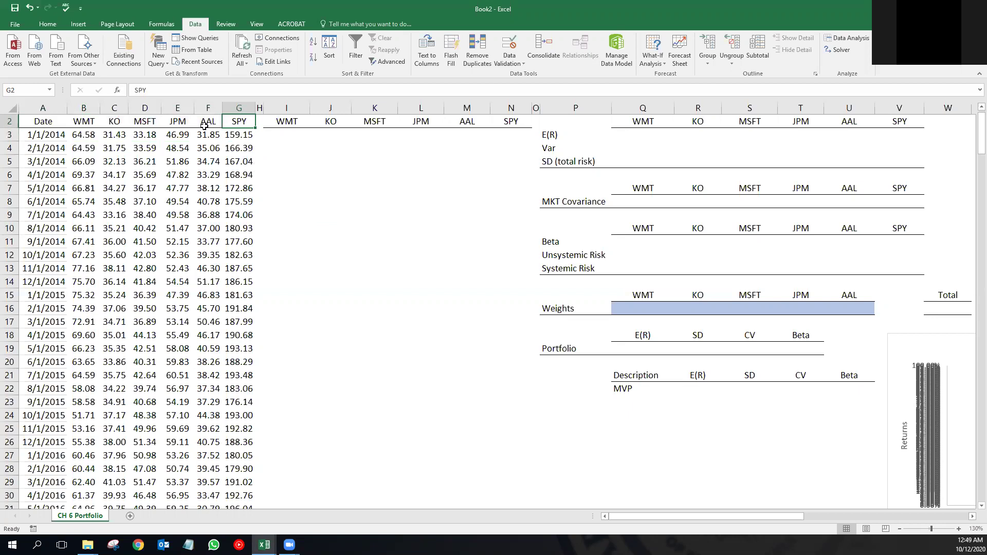
drag(77, 124, 203, 123)
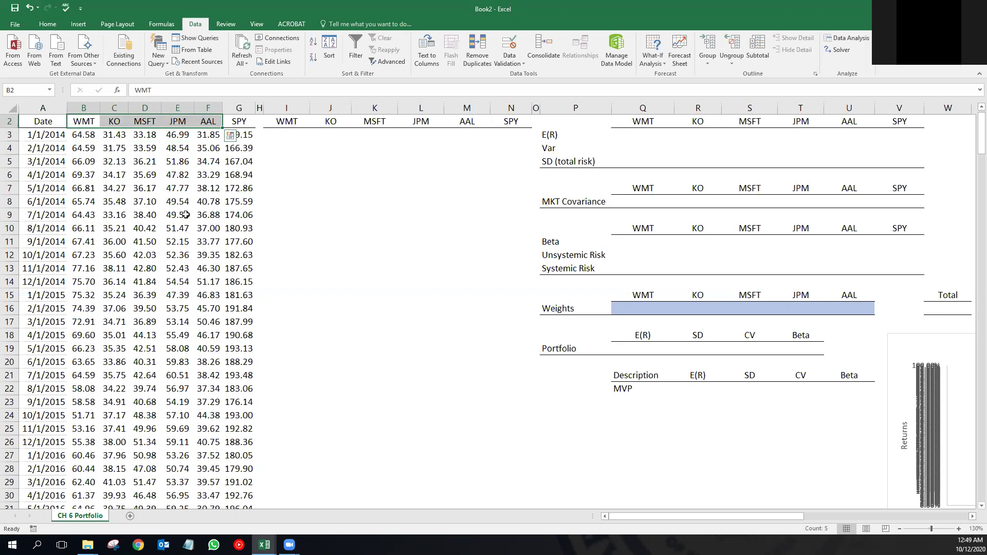
click(239, 121)
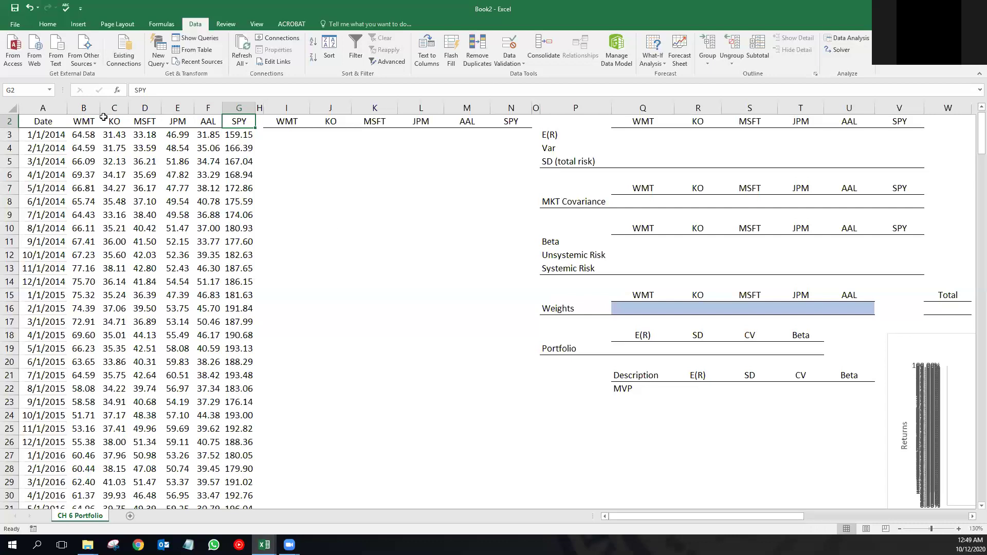
- Review the monthly adjusted close prices and their dates from the first row to the last
click(85, 135)
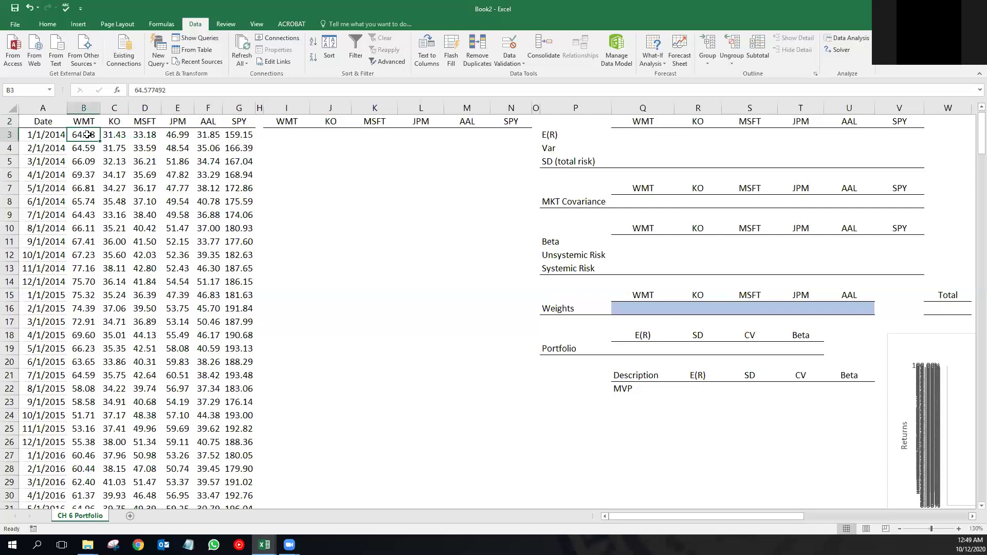
scroll(44, 309, down, 12)
scroll(45, 320, down, 2)
scroll(46, 320, up, 10)
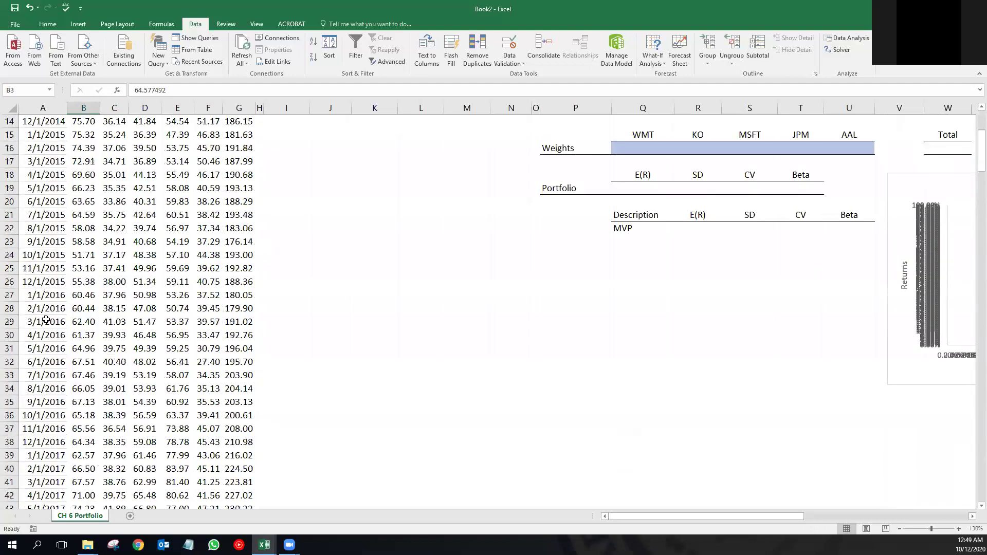
scroll(47, 320, up, 4)
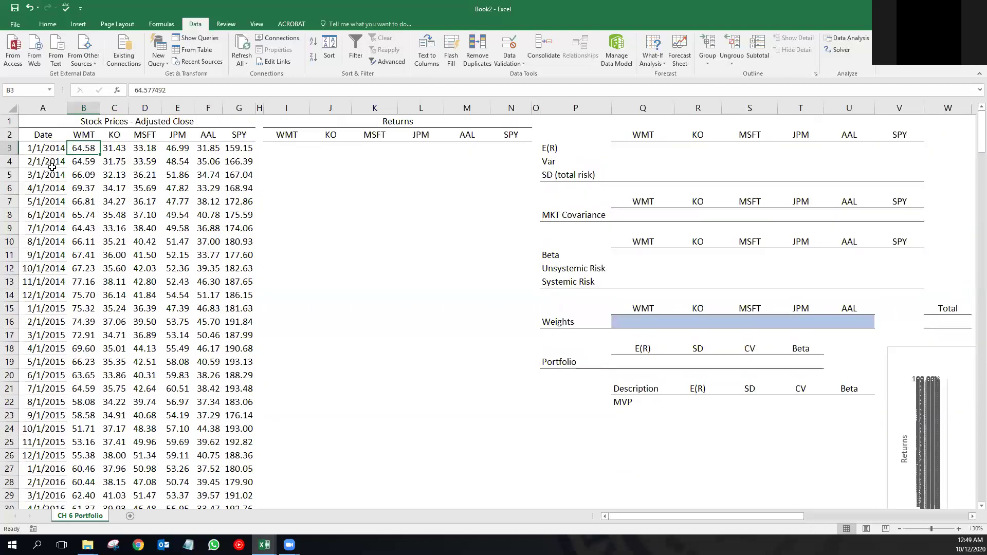
scroll(41, 212, down, 2)
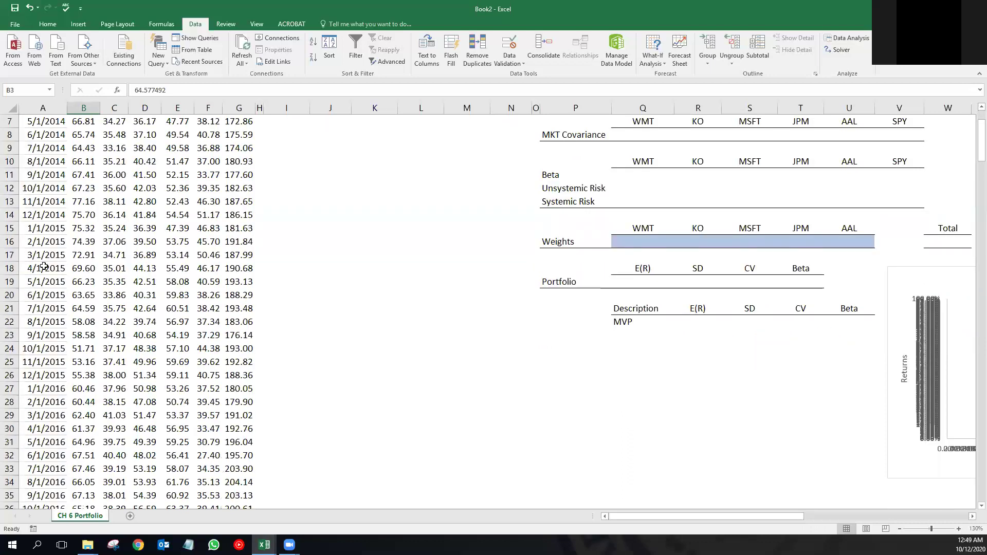
scroll(44, 267, down, 13)
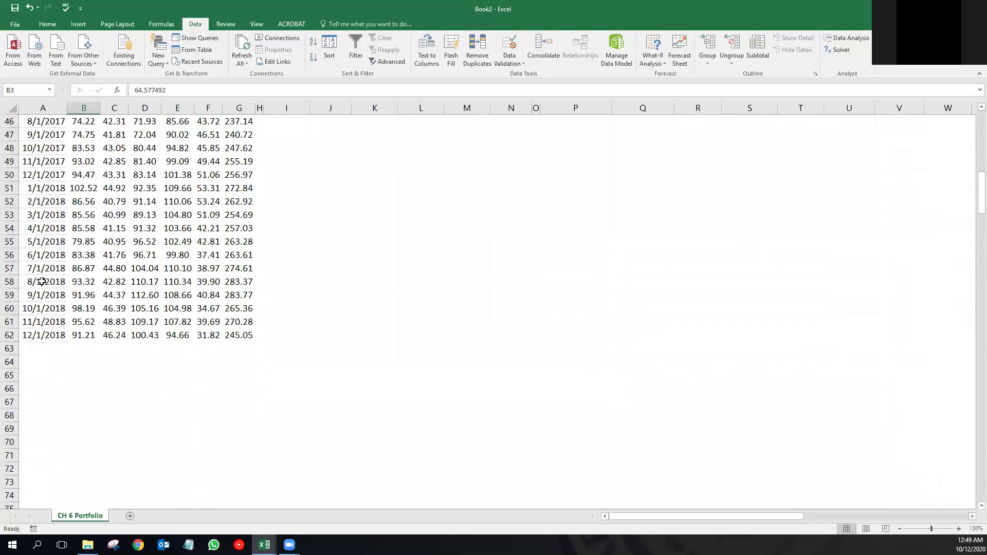
scroll(52, 293, up, 15)
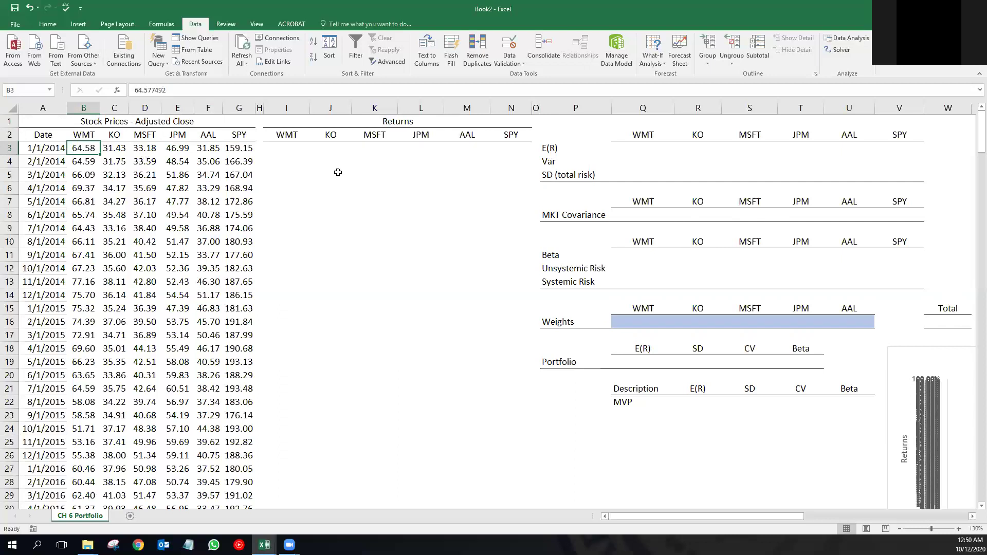
- Enter WMT's first monthly return in cell I4 of the Returns table as =B4/B3-1
click(365, 124)
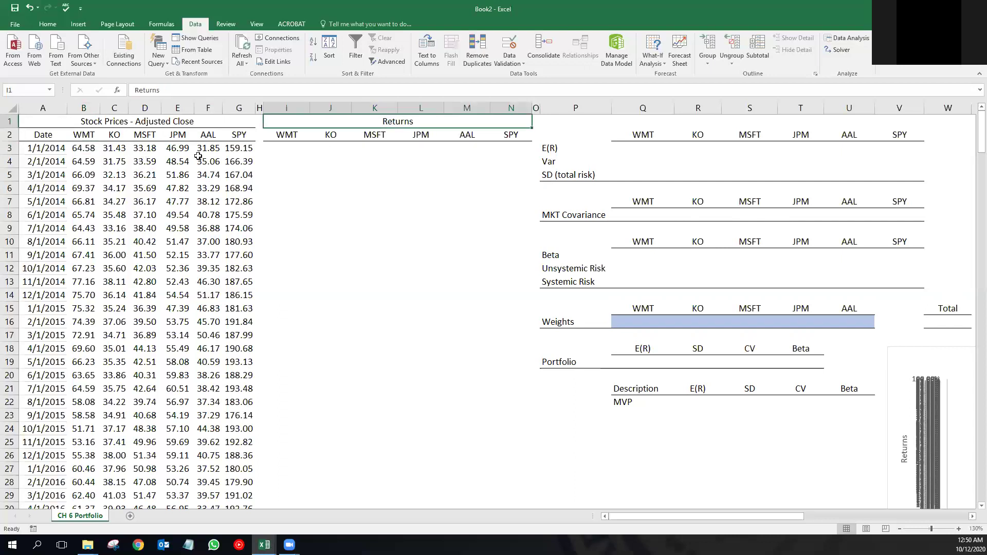
click(276, 159)
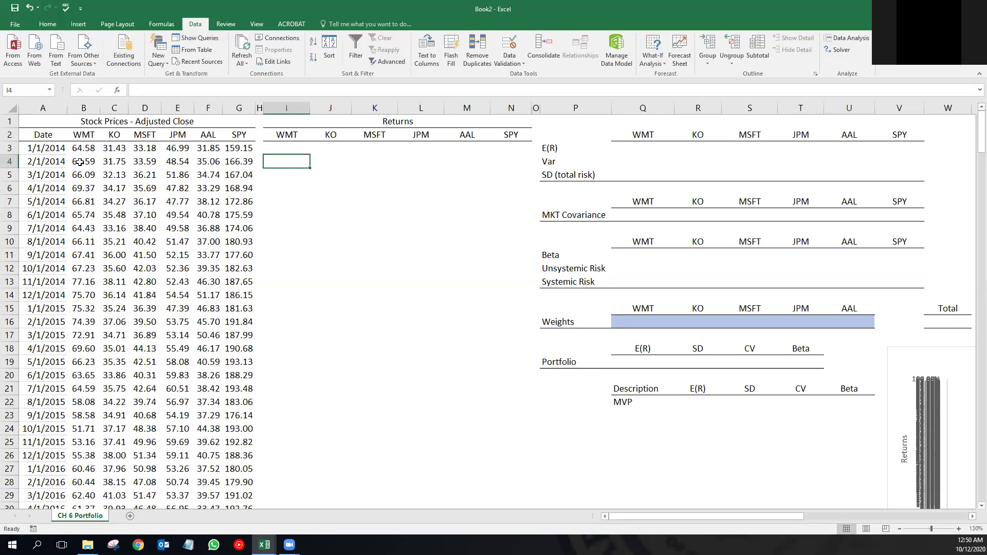
text(=)
key(Left)
key(Left)
key(Left)
key(Left)
key(Left)
key(Left)
key(Left)
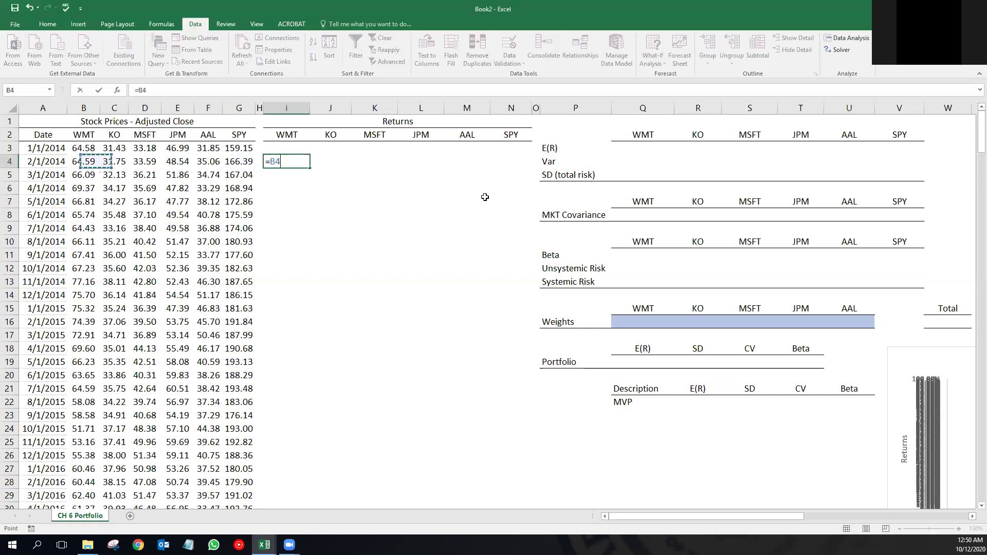
text(/)
key(Up)
key(Left)
key(Left)
key(Left)
key(Left)
key(Left)
key(Left)
key(Left)
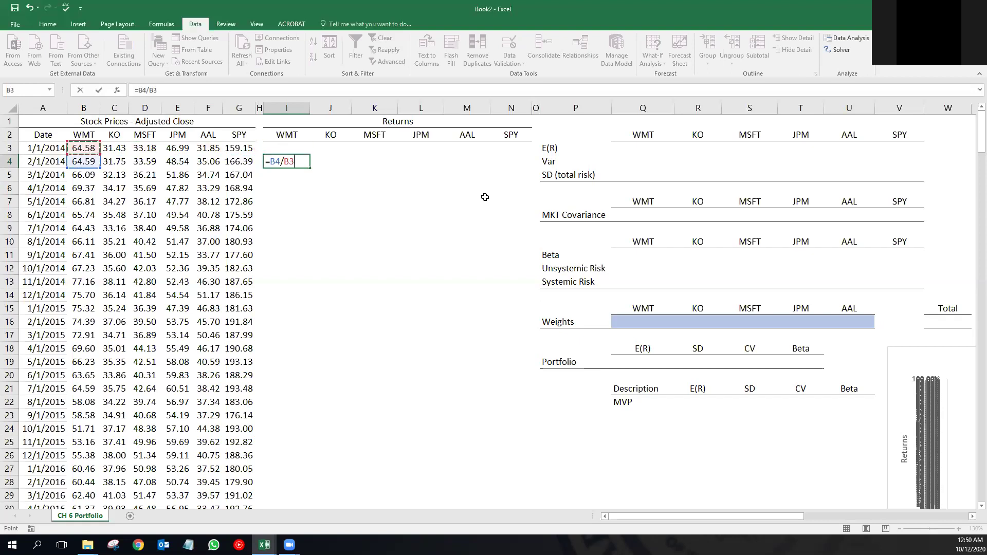
text(-1)
key(Return)
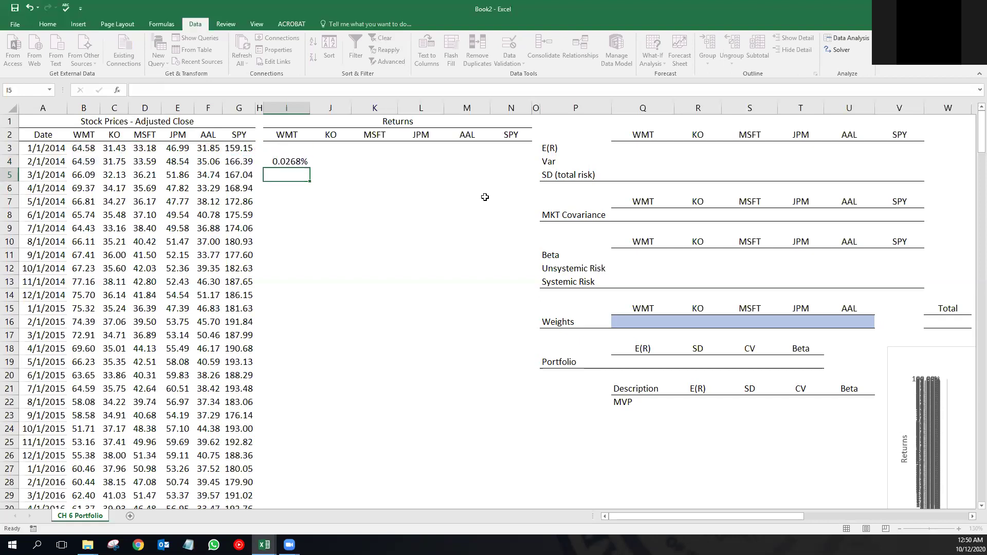
- Fill the WMT return formula across to the SPY column and down to the 12/1/2018 row
click(277, 160)
drag(310, 169, 516, 164)
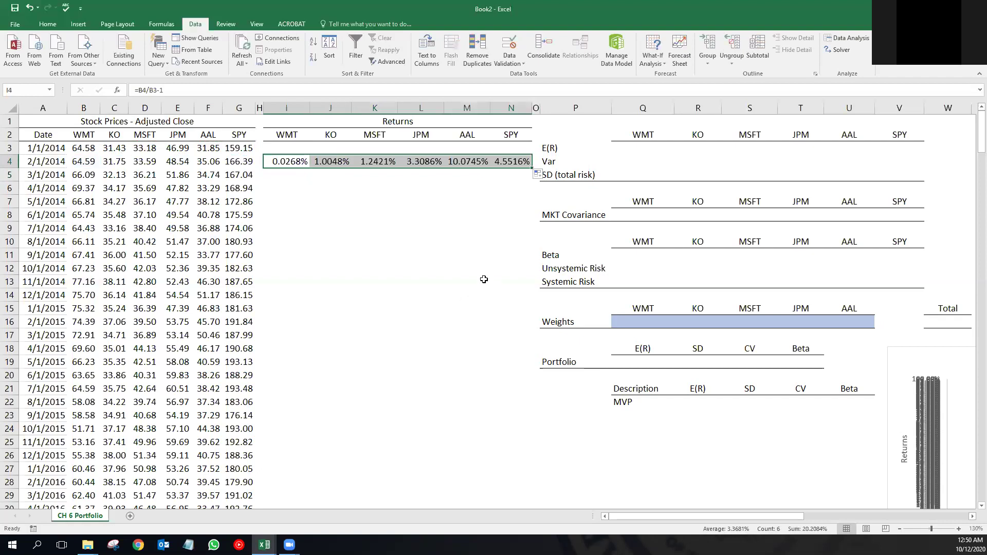
drag(532, 170, 506, 133)
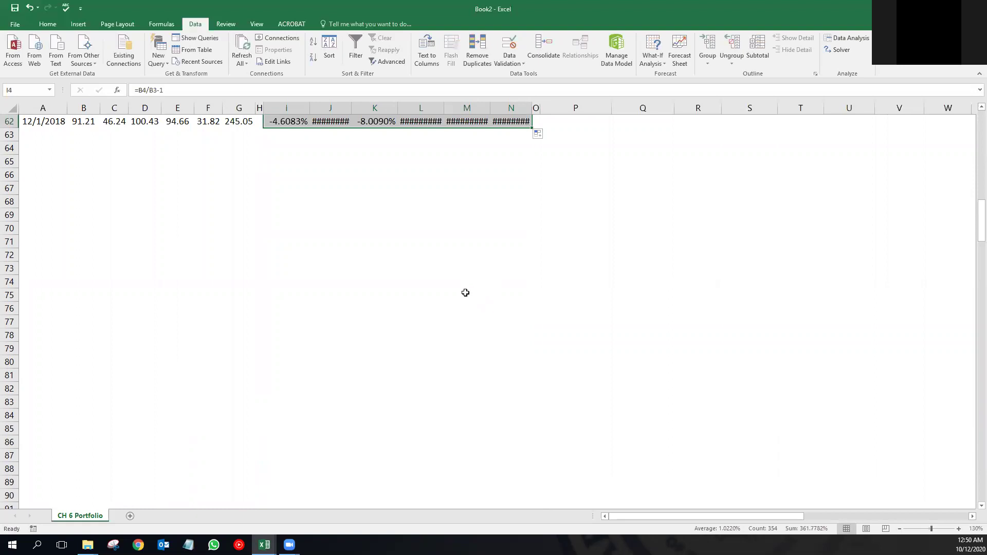
- Autofit the widths of return columns I through N, then select the first WMT return in I4
drag(287, 108, 490, 108)
double_click(490, 108)
scroll(425, 241, up, 6)
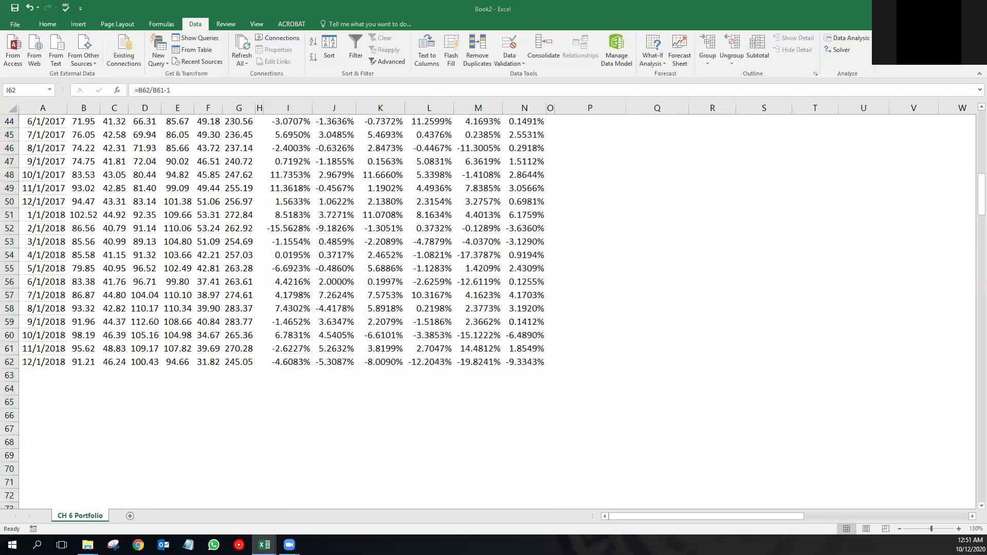
key(ctrl+a)
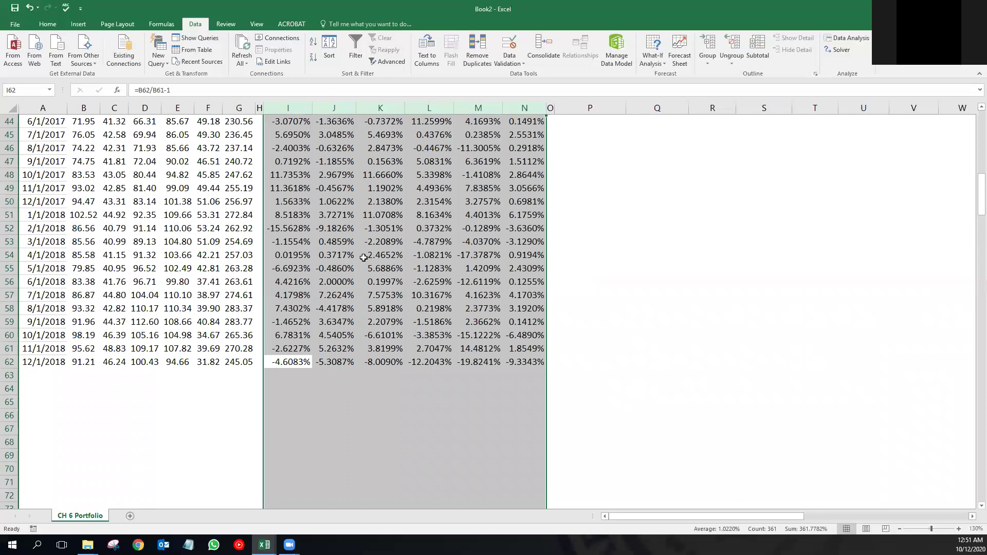
scroll(360, 252, up, 14)
click(353, 202)
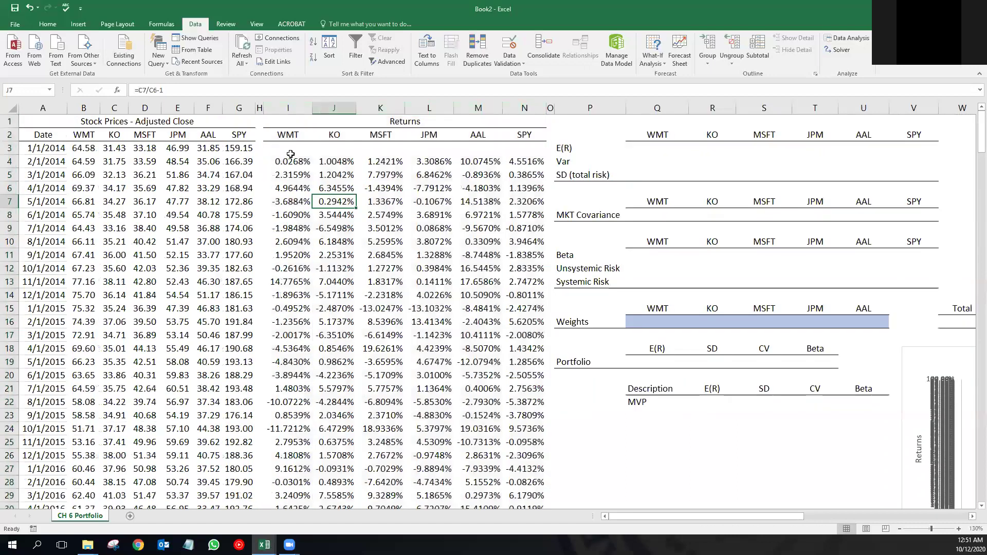
click(291, 161)
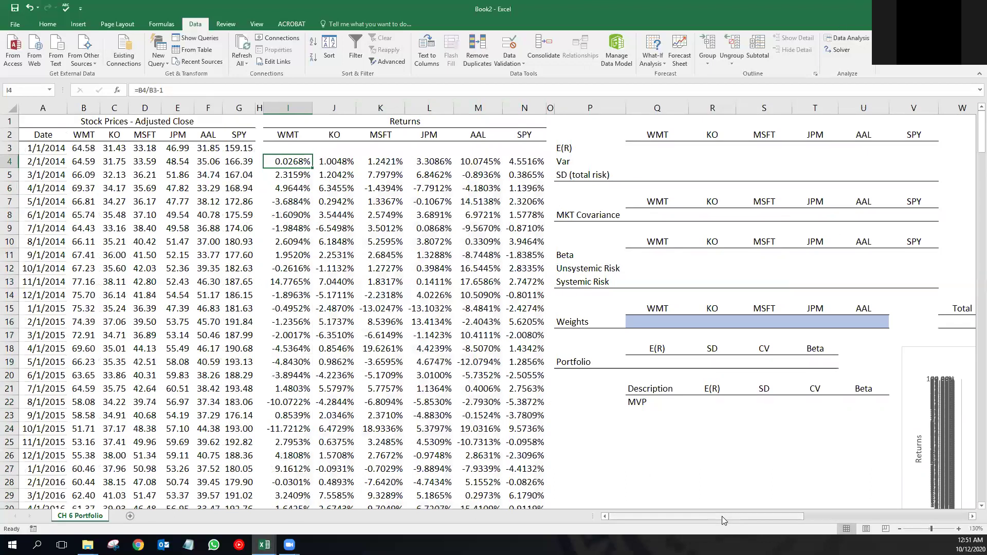
- Rearrange the beta, unsystematic risk and portfolio variance equations closer to the summary tables, with the beta equation uppermost
drag(722, 516, 825, 519)
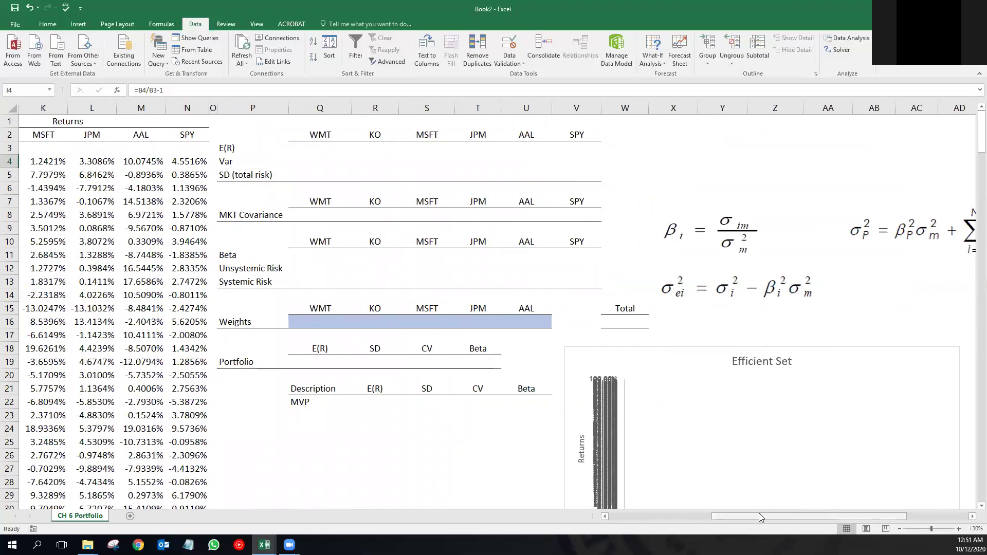
drag(892, 234, 837, 231)
drag(714, 233, 674, 232)
drag(702, 288, 665, 271)
drag(835, 234, 794, 231)
drag(695, 239, 694, 161)
drag(787, 226, 776, 215)
- Calculate WMT's E(R) in Q3 with =AVERAGE(I4:I62) and fill the formula across to SPY in V3
drag(756, 515, 721, 519)
click(446, 148)
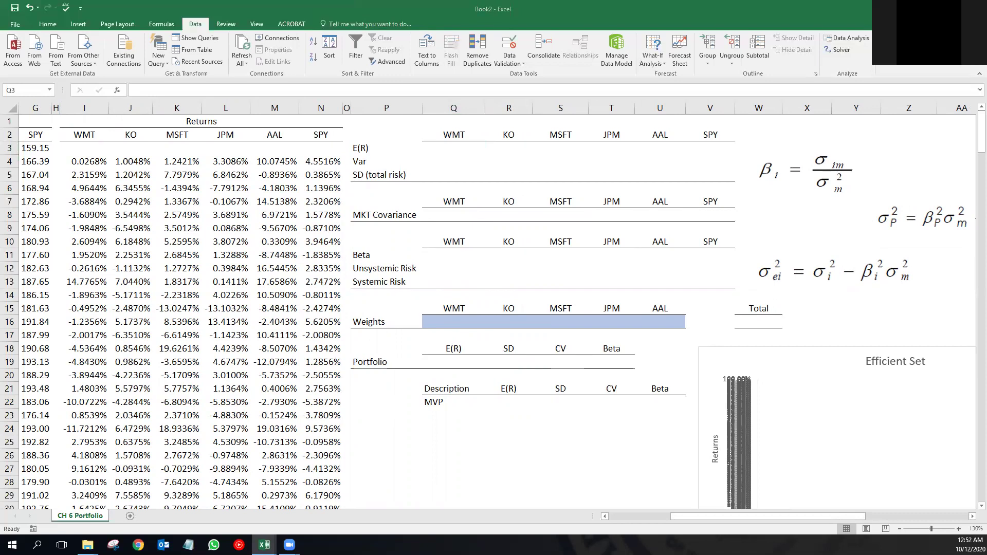
click(453, 149)
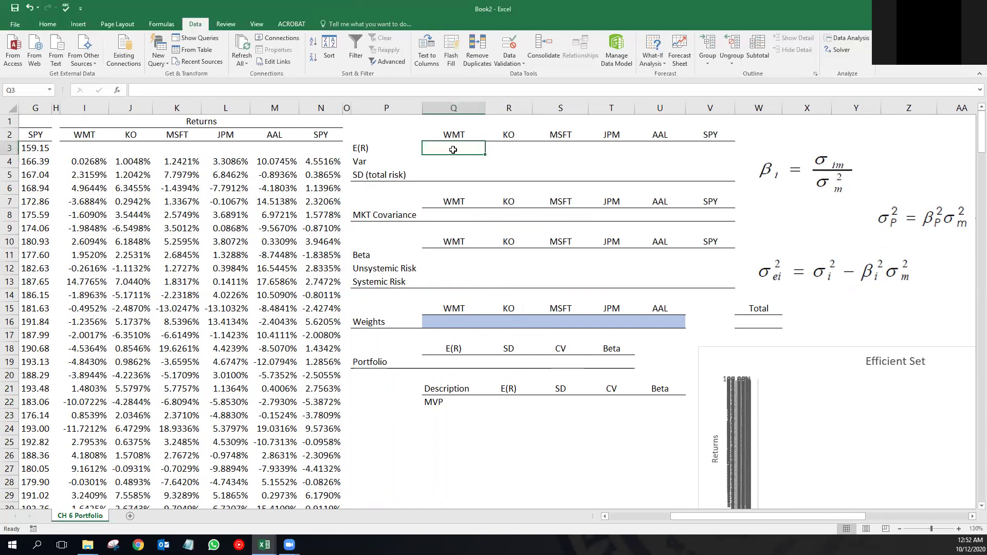
text(=)
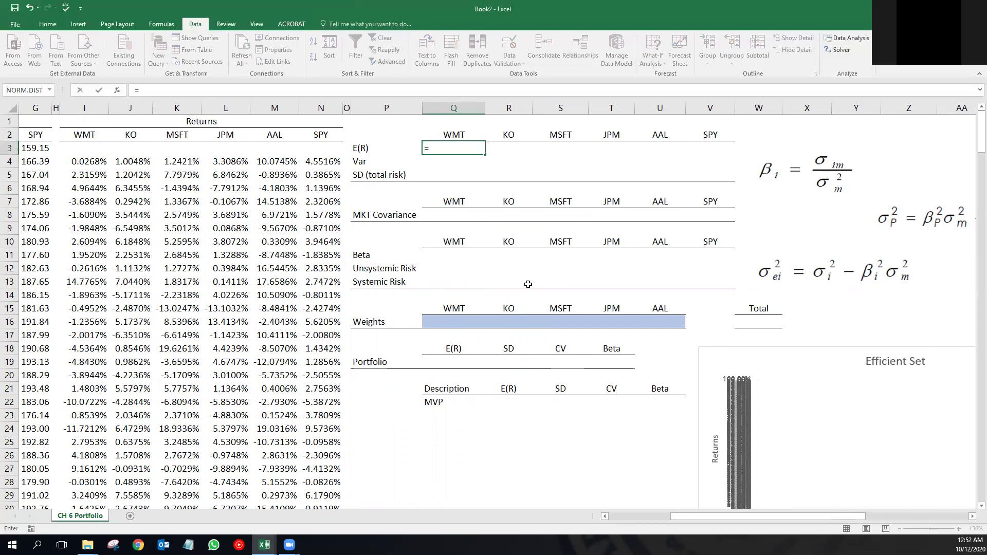
text(average)
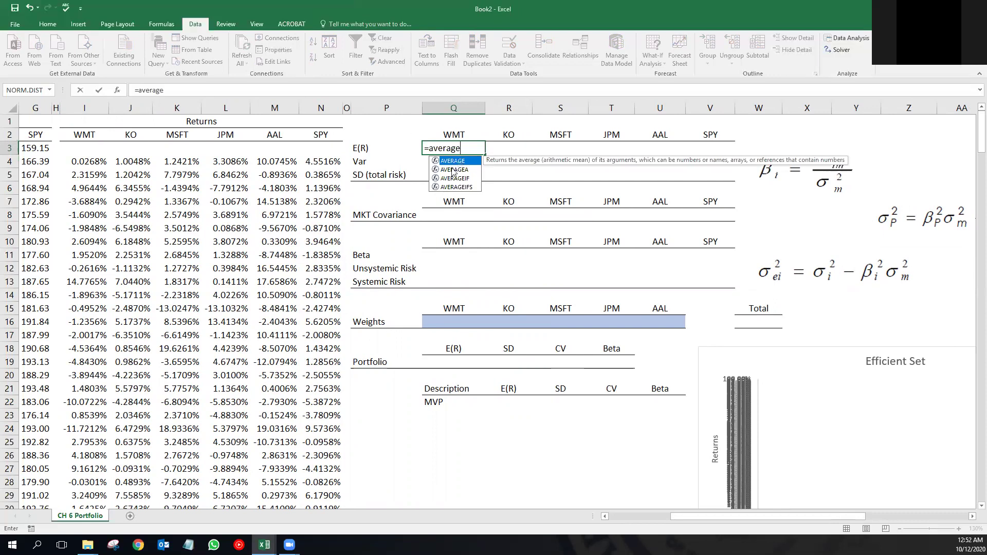
key(Tab)
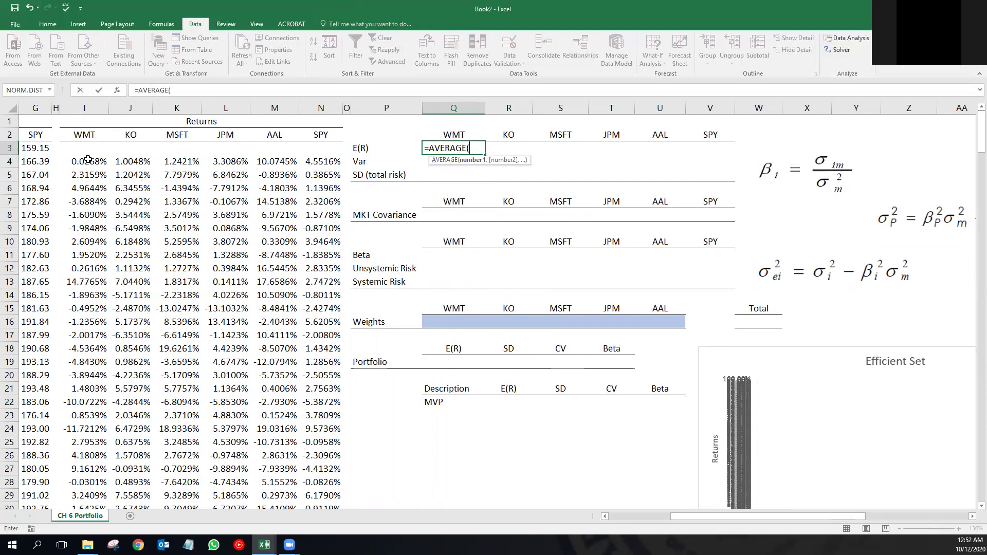
drag(89, 160, 184, 145)
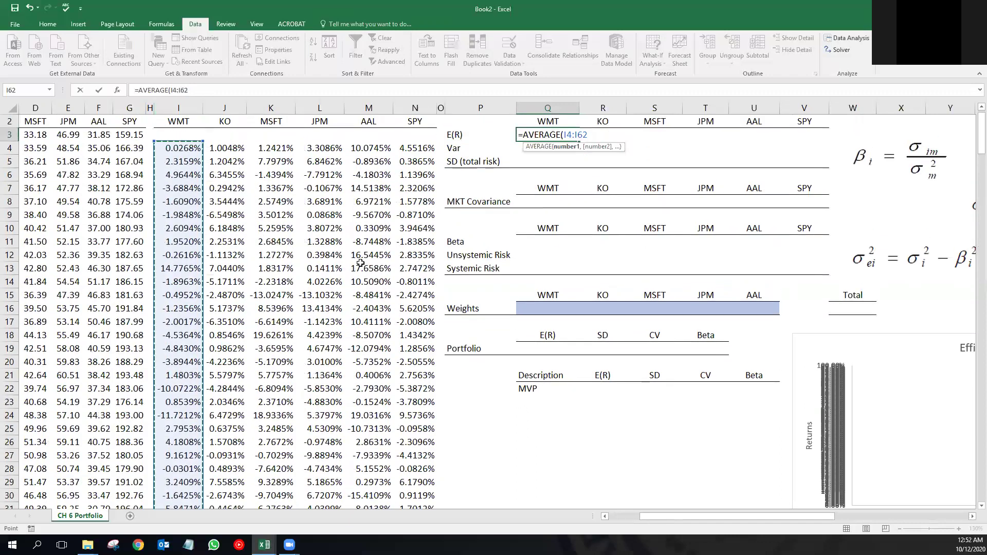
text())
key(Return)
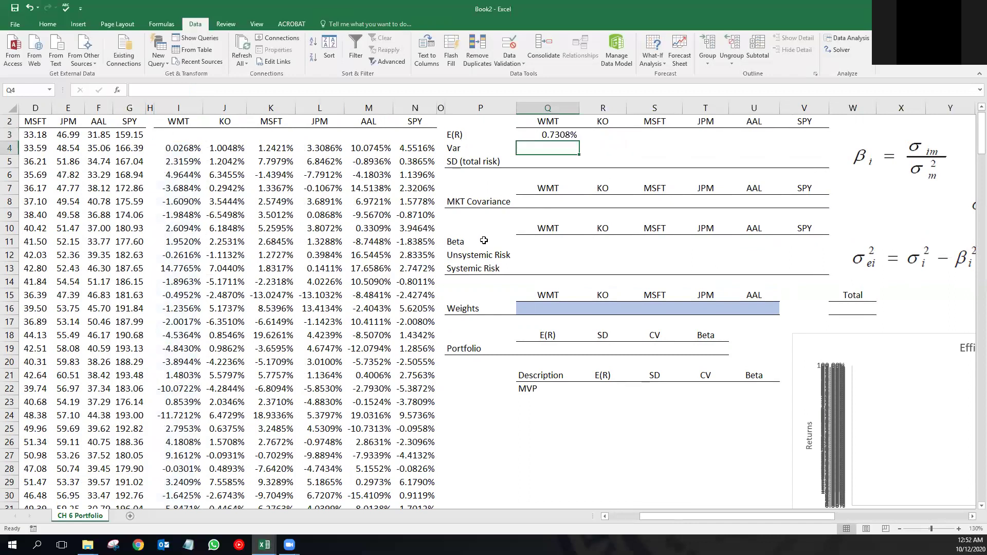
click(565, 135)
drag(580, 141, 803, 142)
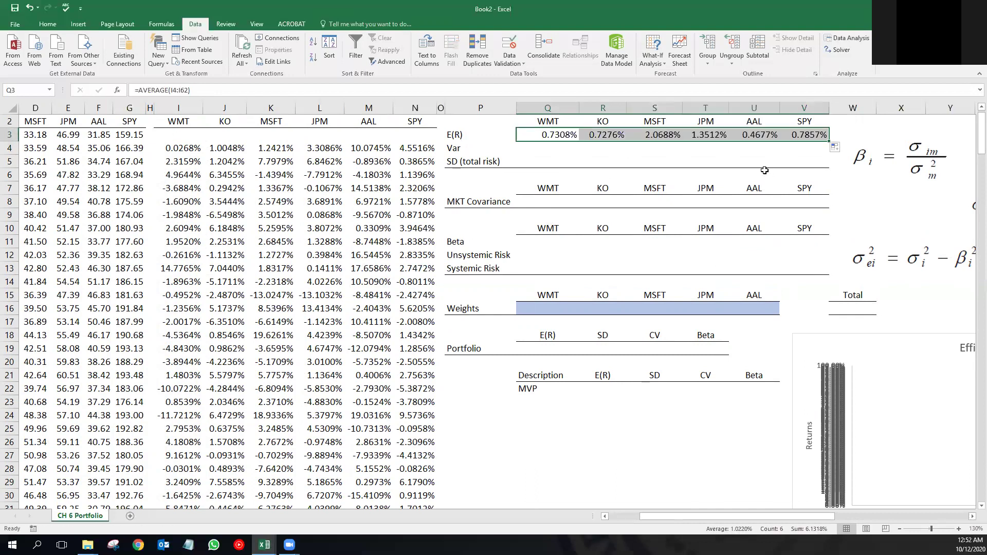
- Calculate WMT's variance in Q4 with =VAR.P(I4:I62) and fill the formula across to SPY in V4
click(537, 147)
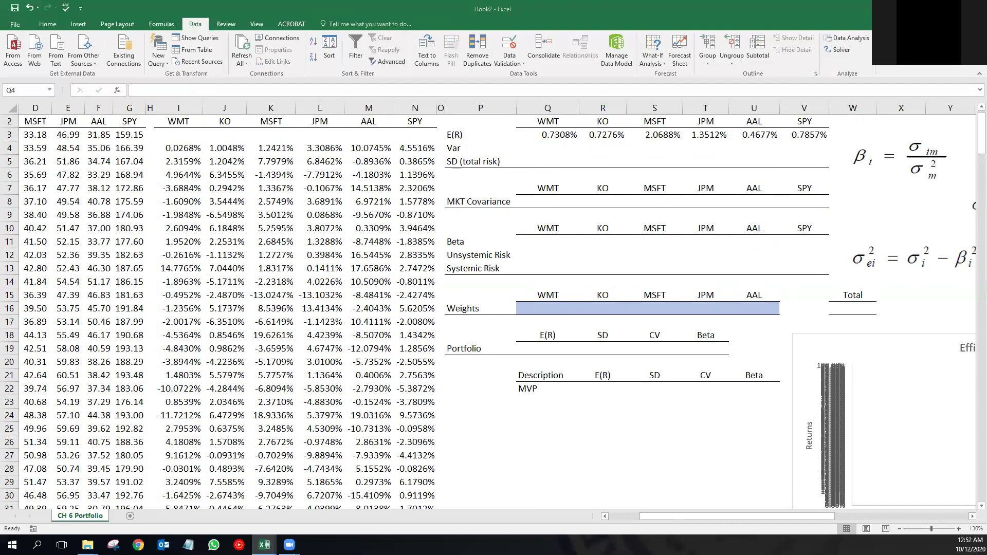
click(560, 150)
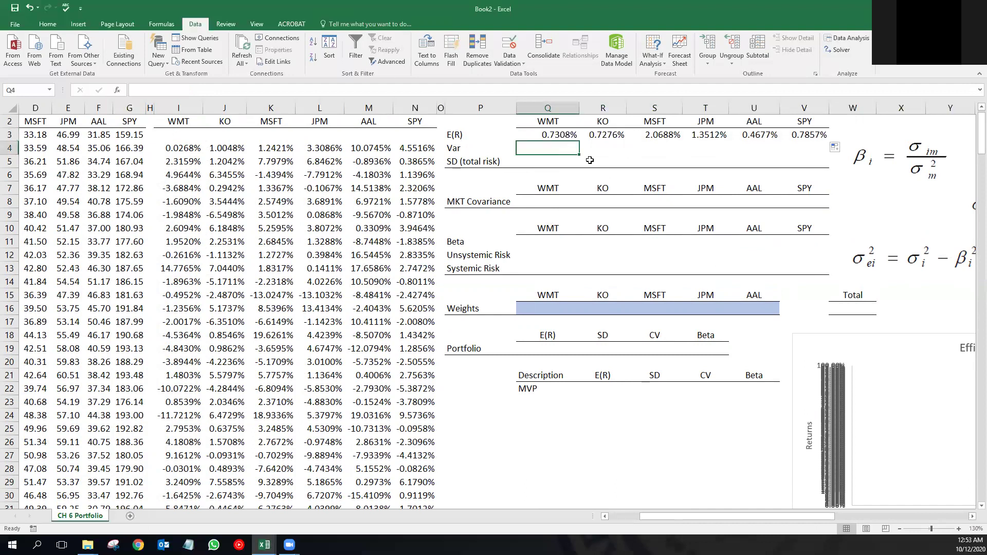
text(=va)
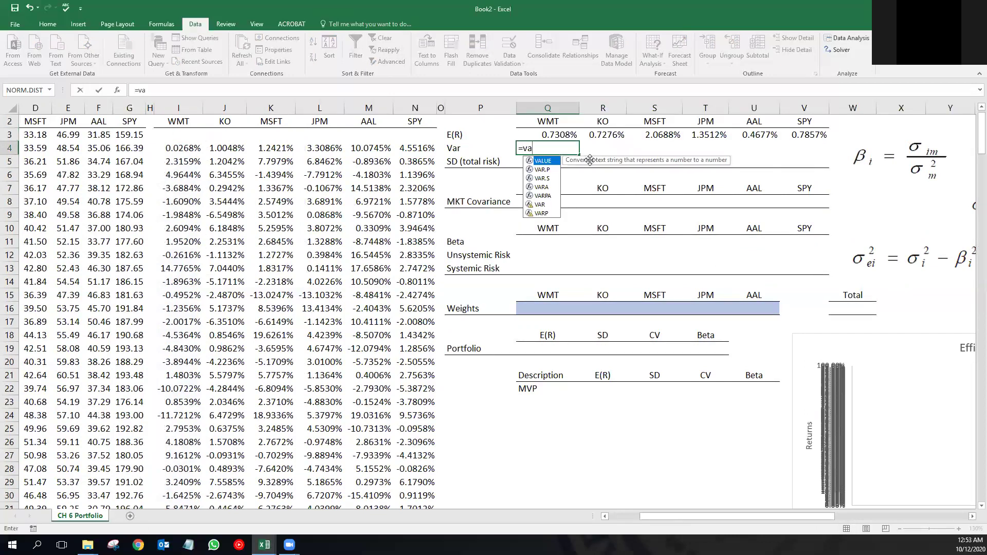
text(r)
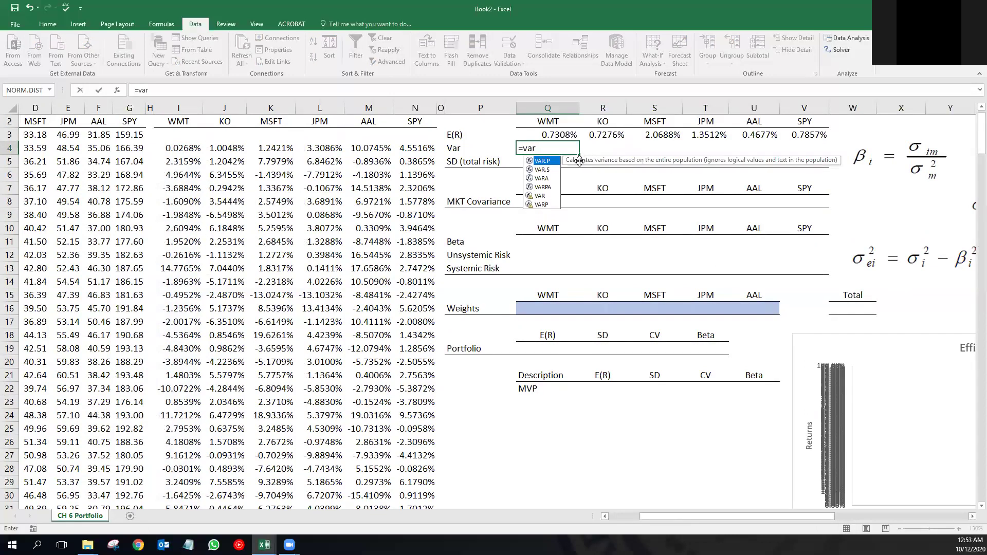
double_click(548, 163)
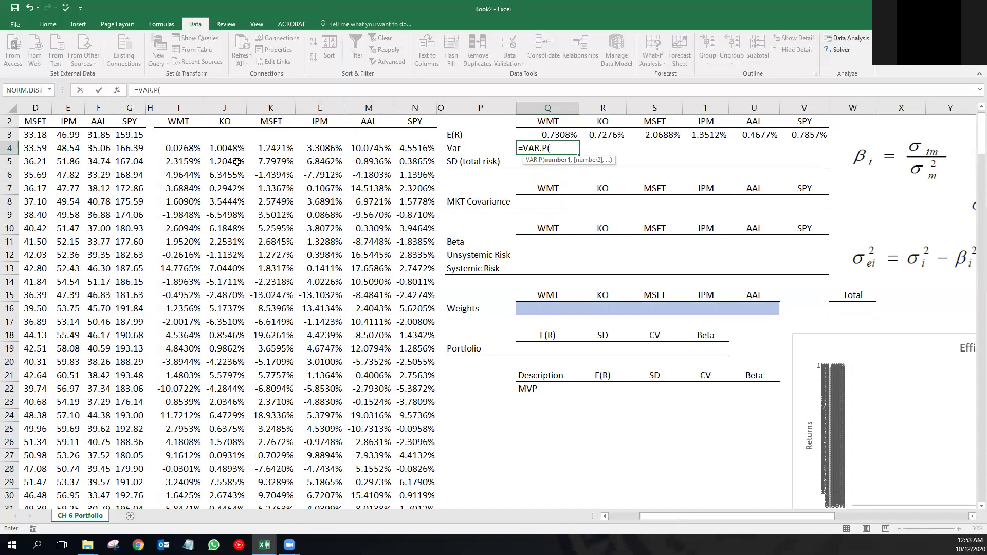
drag(187, 149, 186, 482)
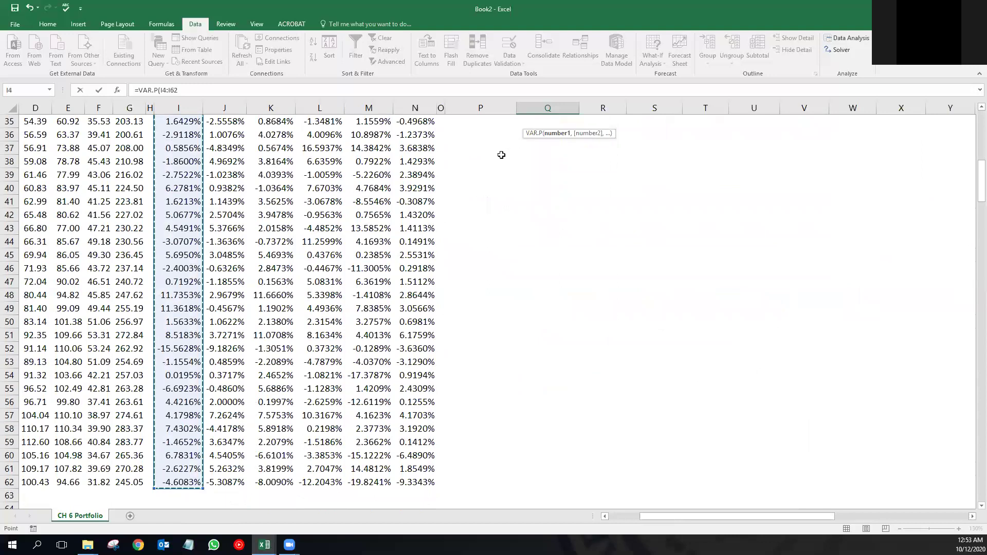
scroll(486, 160, up, 11)
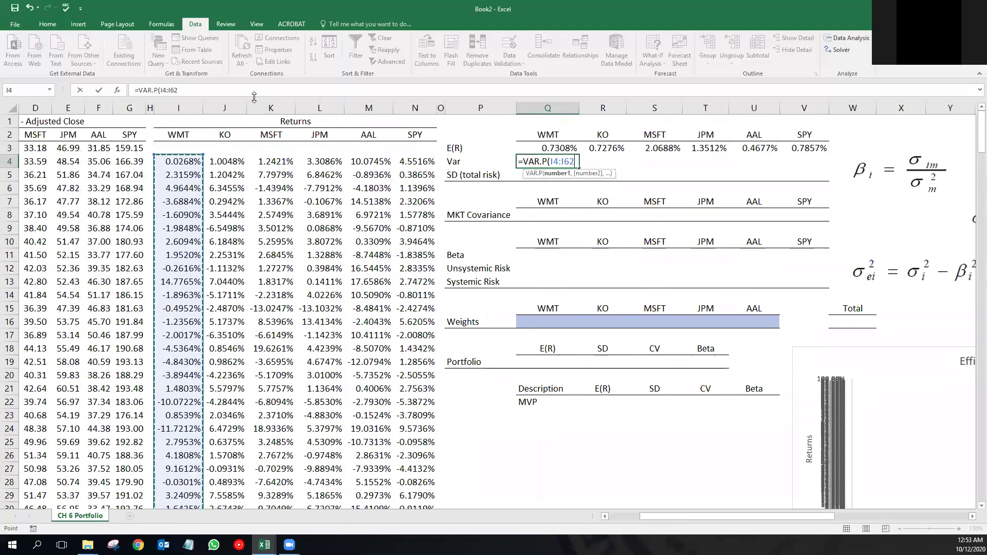
key(Return)
key(Up)
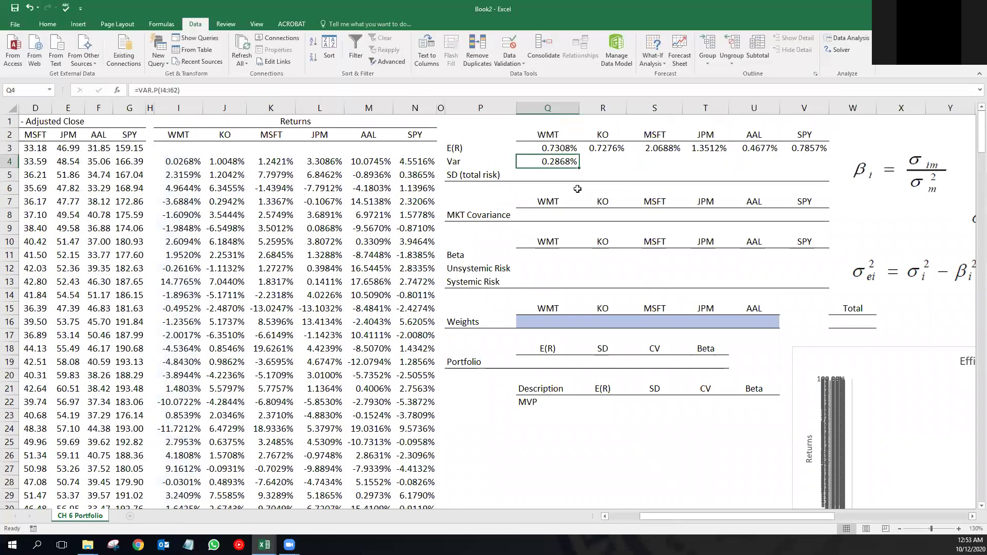
drag(580, 170, 832, 166)
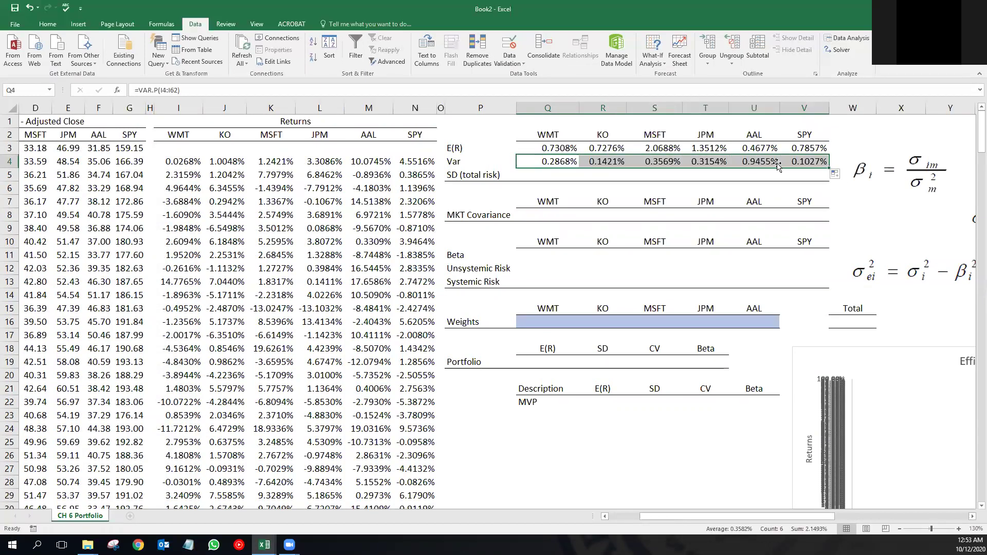
- Calculate WMT's SD (total risk) in Q5 with =SQRT(Q4) and fill the formula across to SPY in V5
click(548, 175)
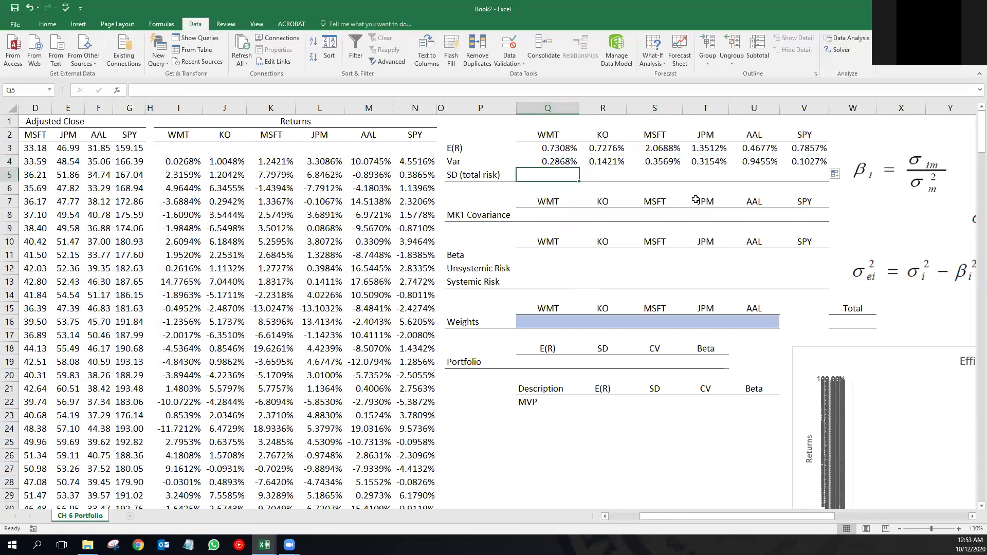
text(=)
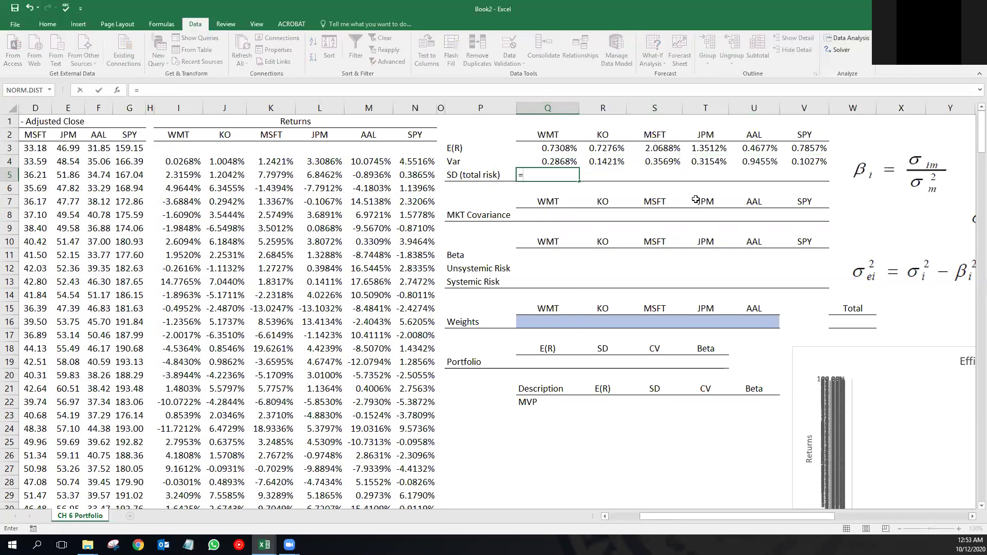
text(sqrt()
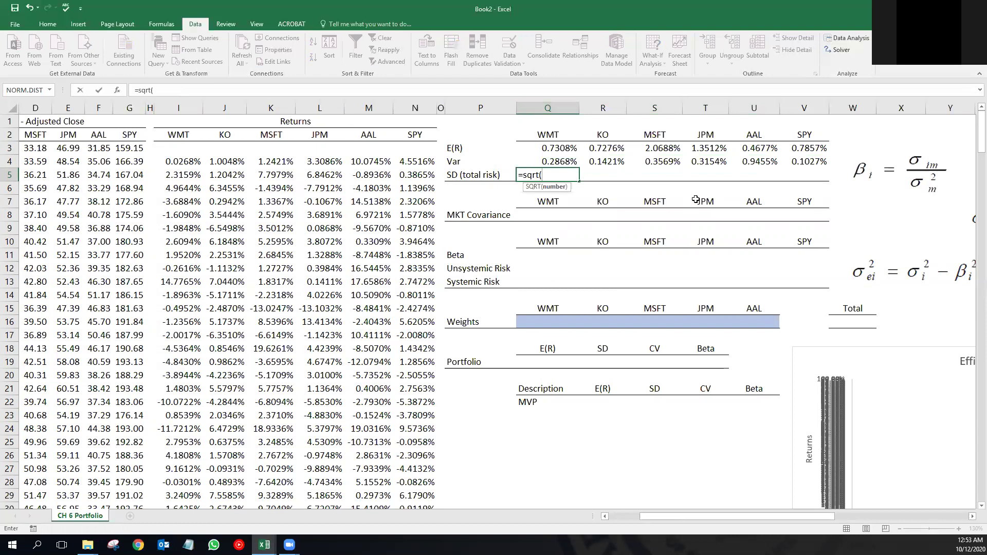
click(552, 161)
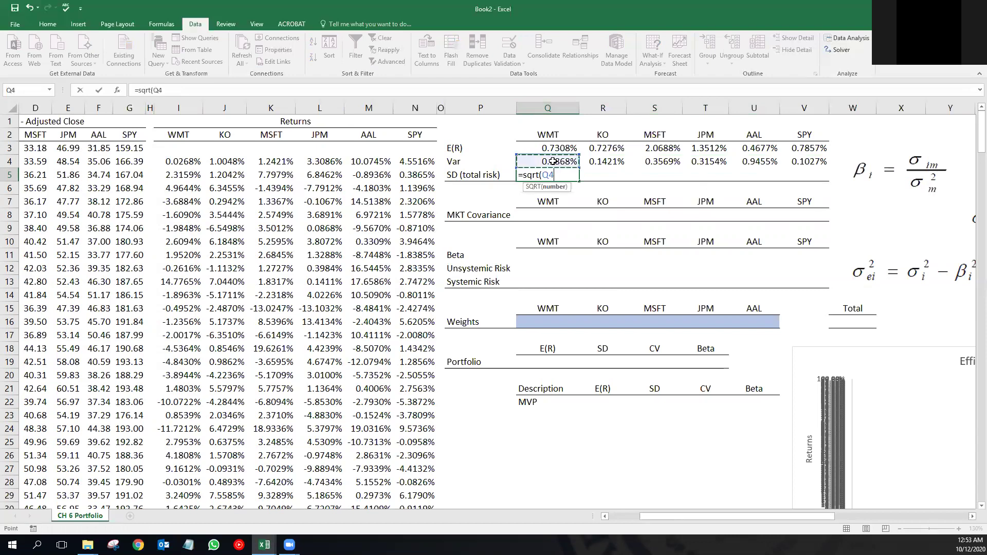
text())
key(Return)
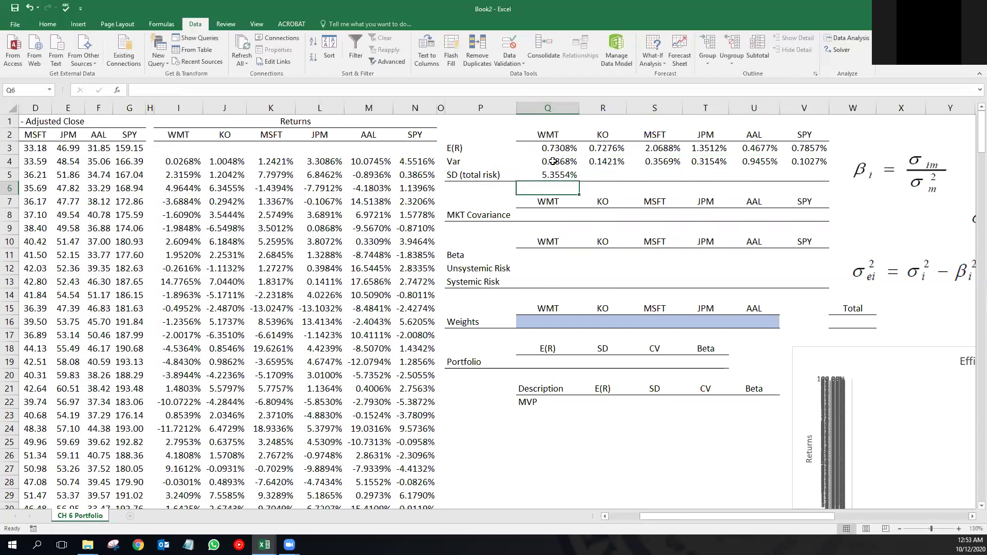
click(557, 174)
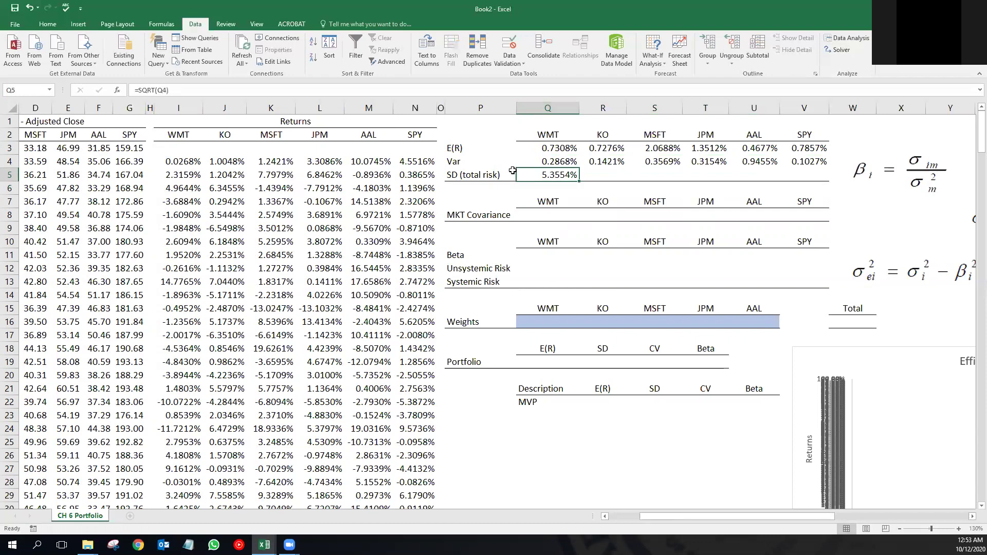
click(482, 175)
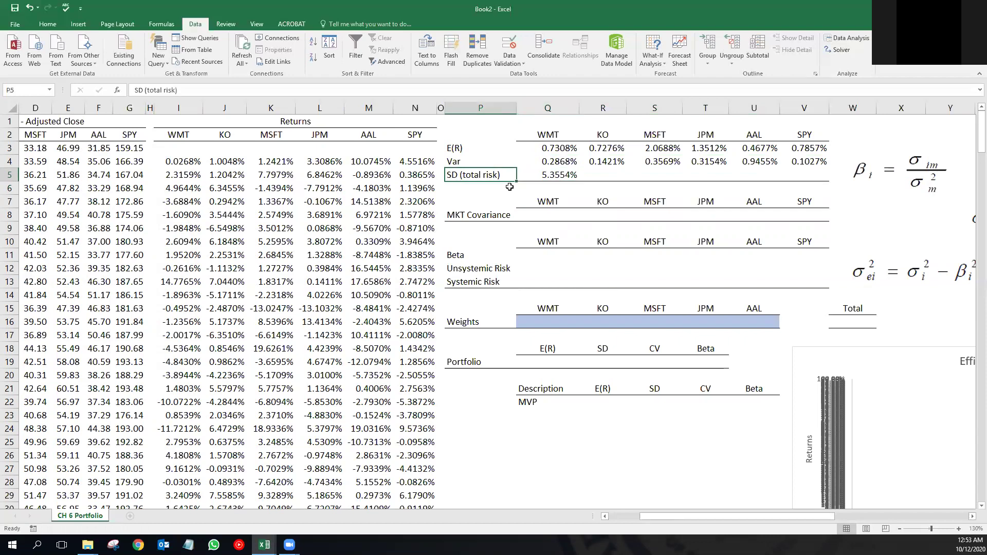
click(544, 174)
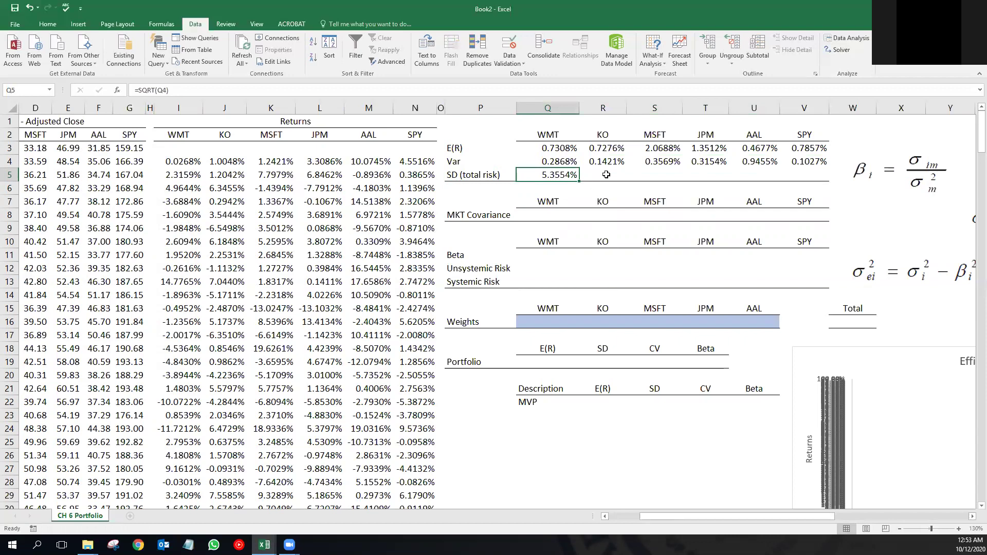
drag(581, 181, 828, 181)
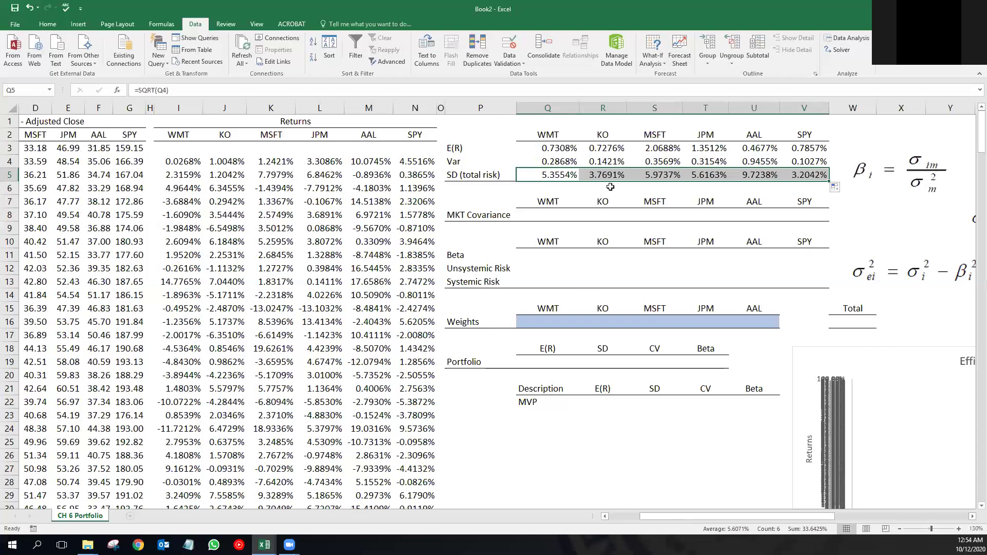
click(552, 173)
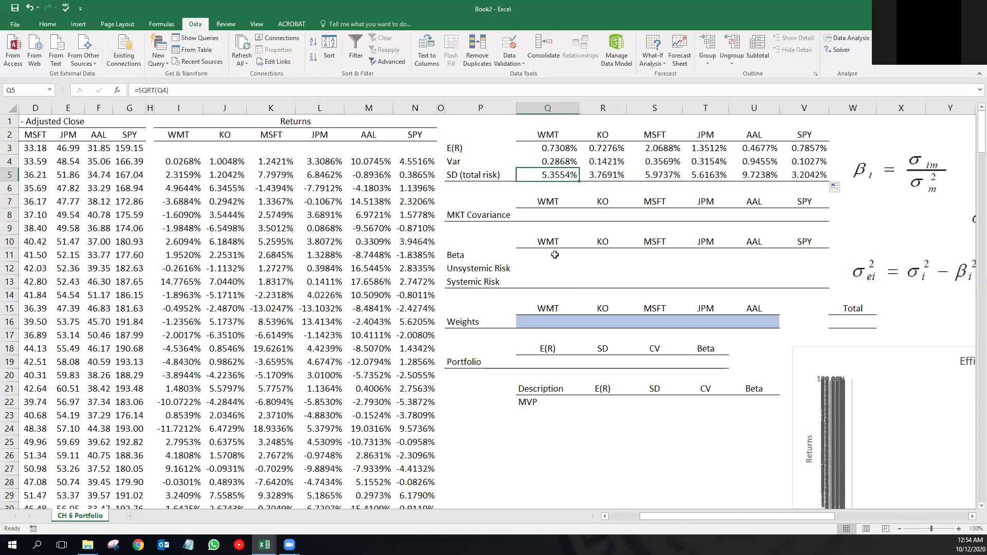
- Begin WMT's MKT Covariance formula in Q8 using COVARIANCE.P with the WMT returns I4:I62 and the SPY returns N4:N62
click(544, 214)
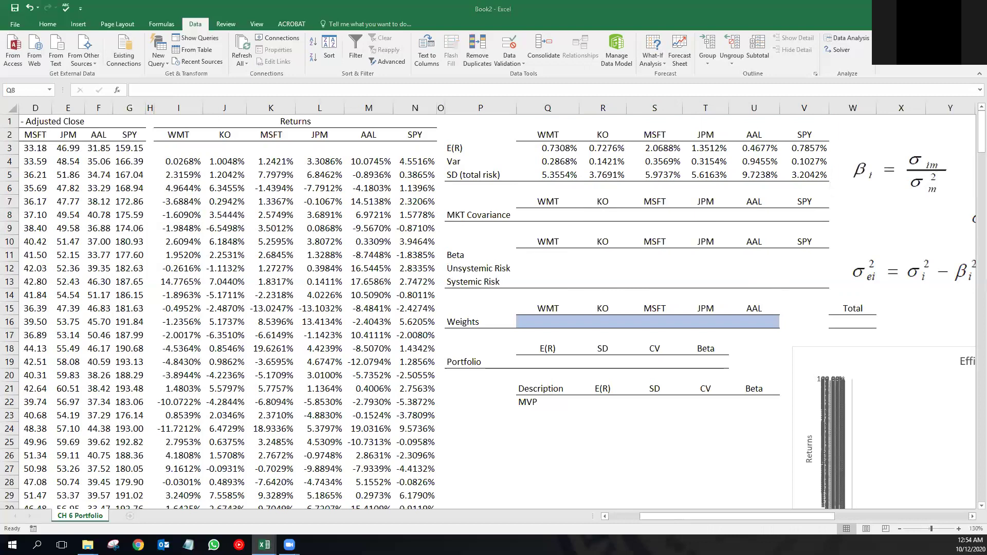
click(545, 215)
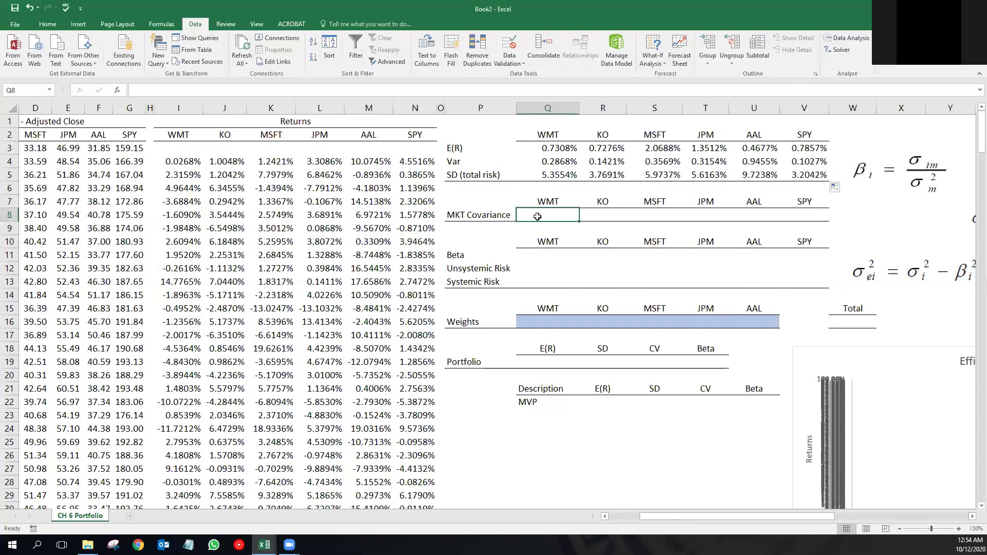
text(=covar)
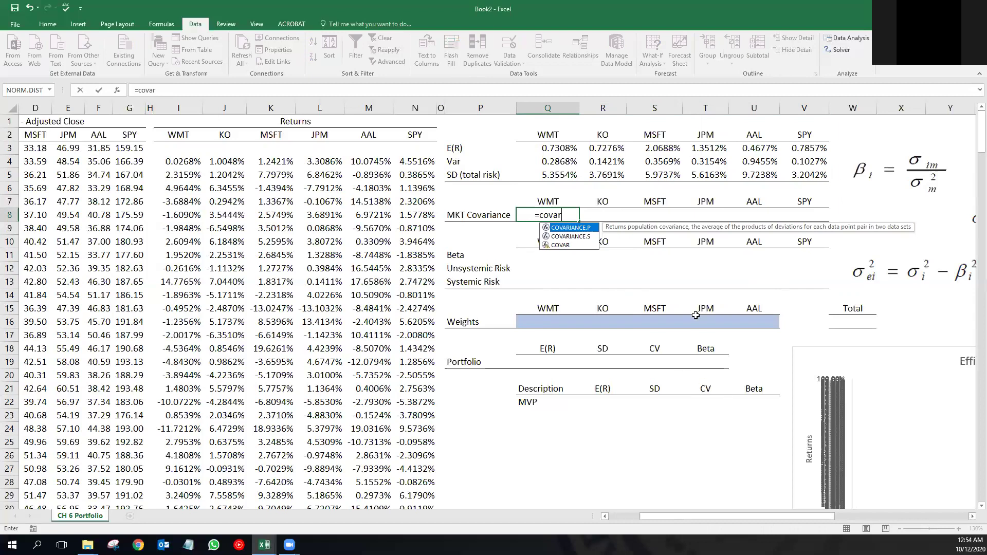
double_click(571, 227)
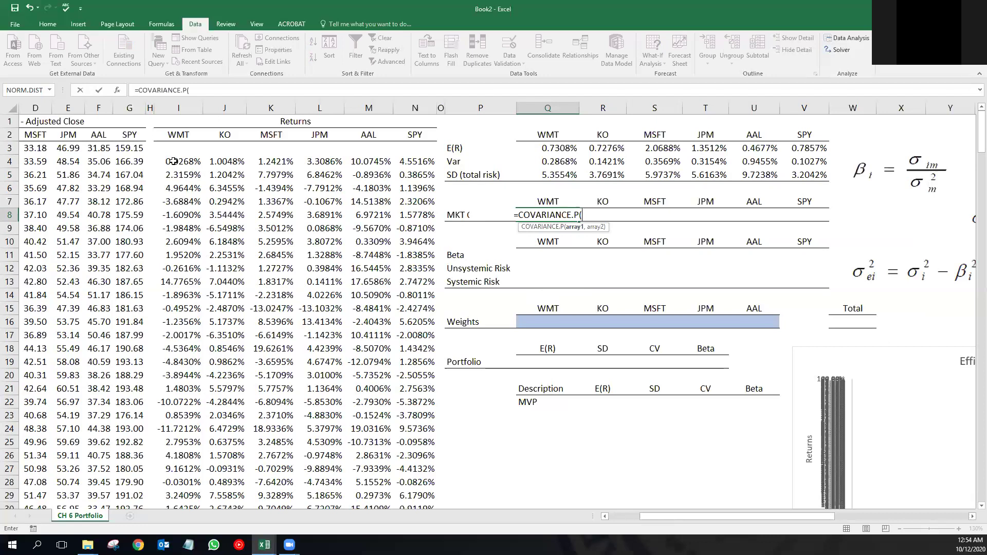
drag(174, 162, 190, 483)
scroll(497, 367, up, 9)
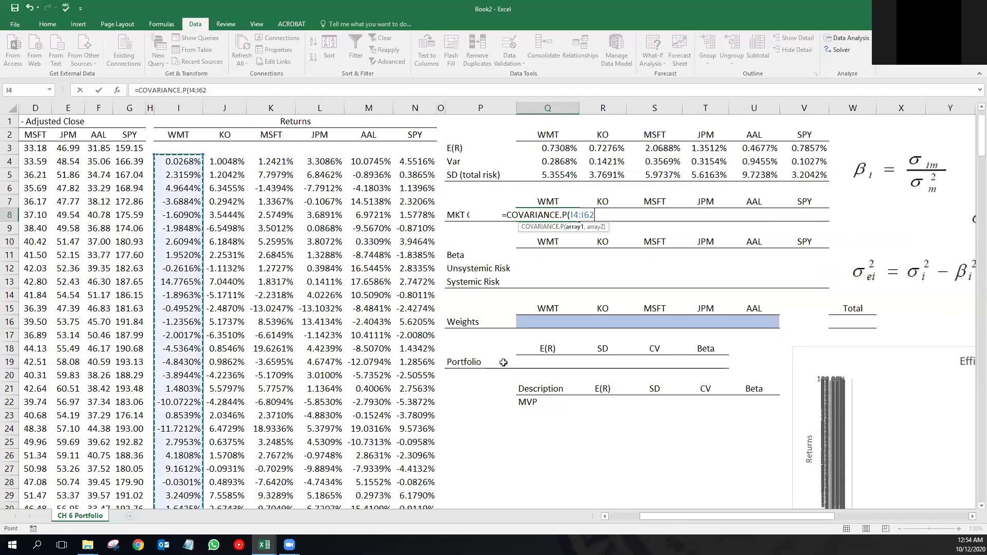
text(,)
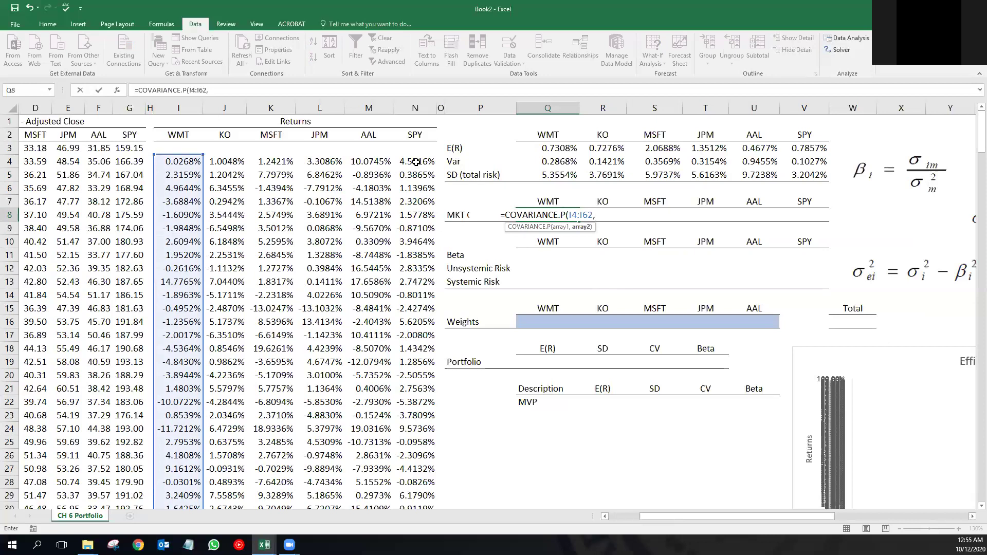
drag(417, 162, 416, 375)
drag(409, 450, 410, 482)
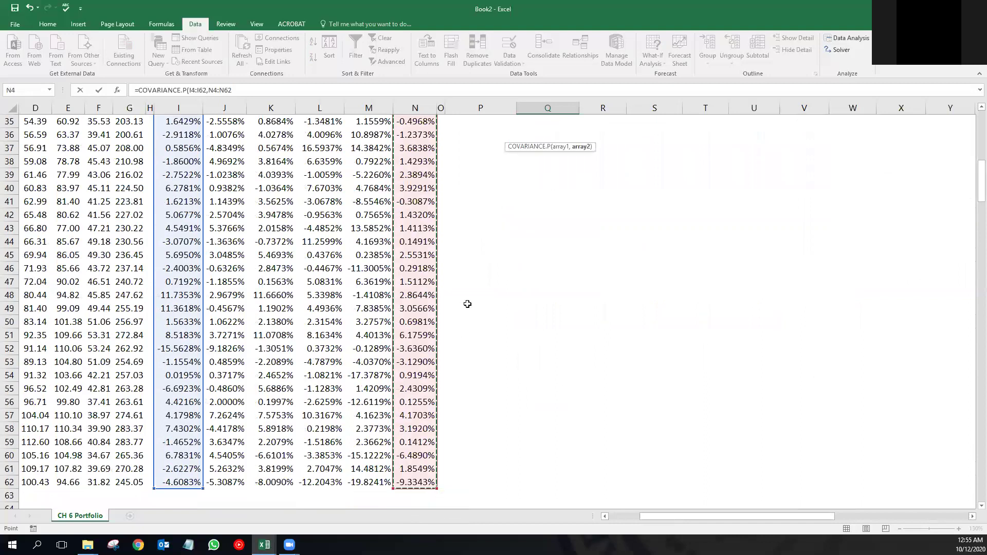
scroll(468, 301, up, 11)
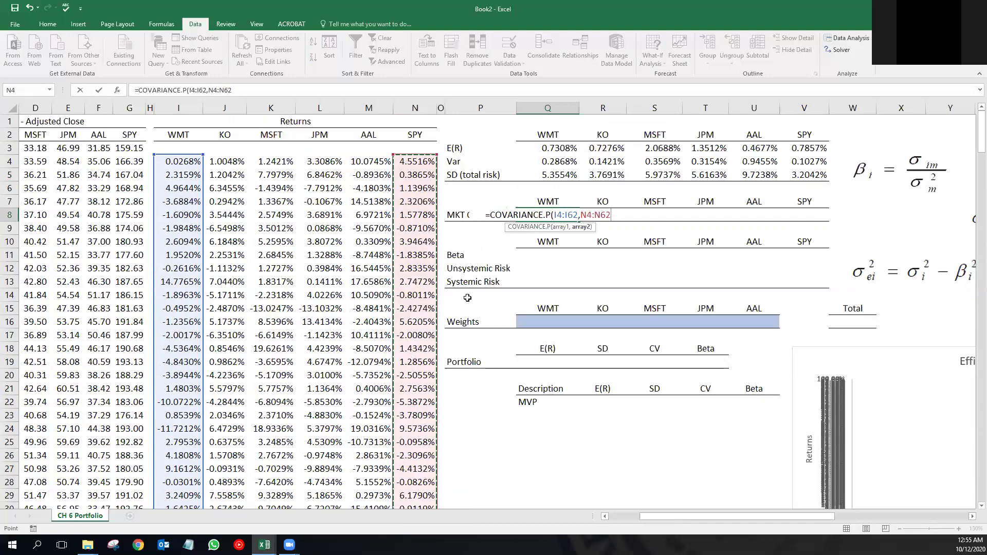
- Make the SPY range absolute as $N$4:$N$62, complete the covariance formula in Q8 and fill it across to V8
click(583, 215)
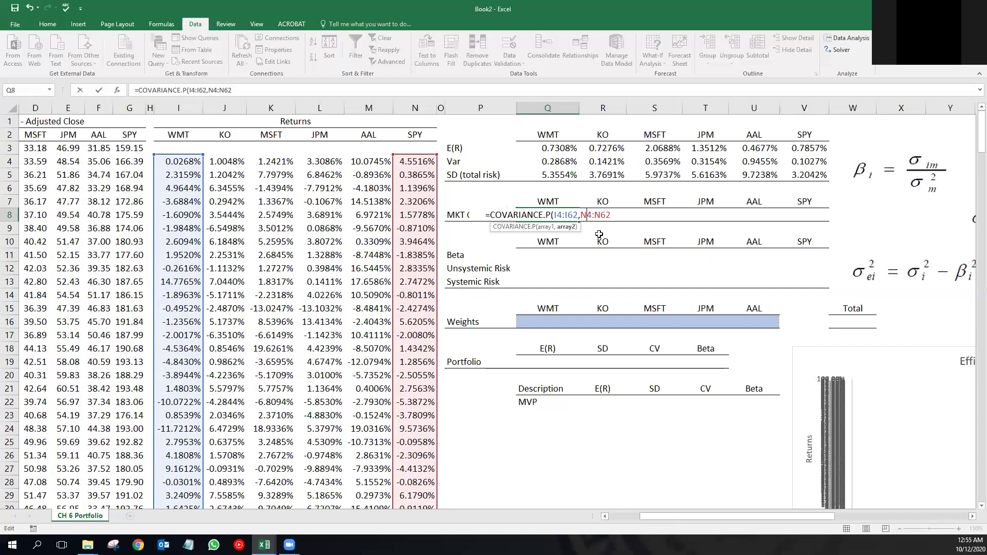
key(F4)
click(608, 215)
key(F4)
click(617, 216)
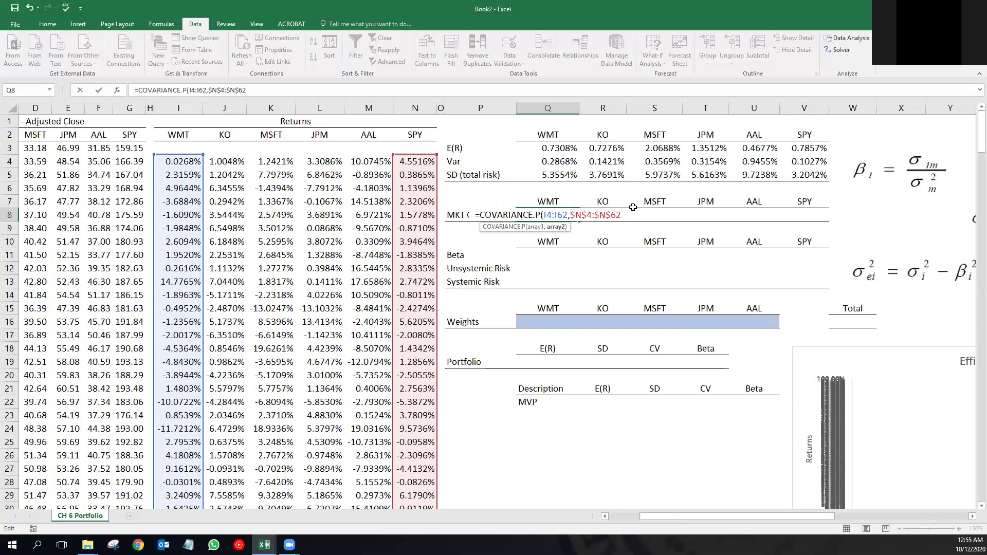
text())
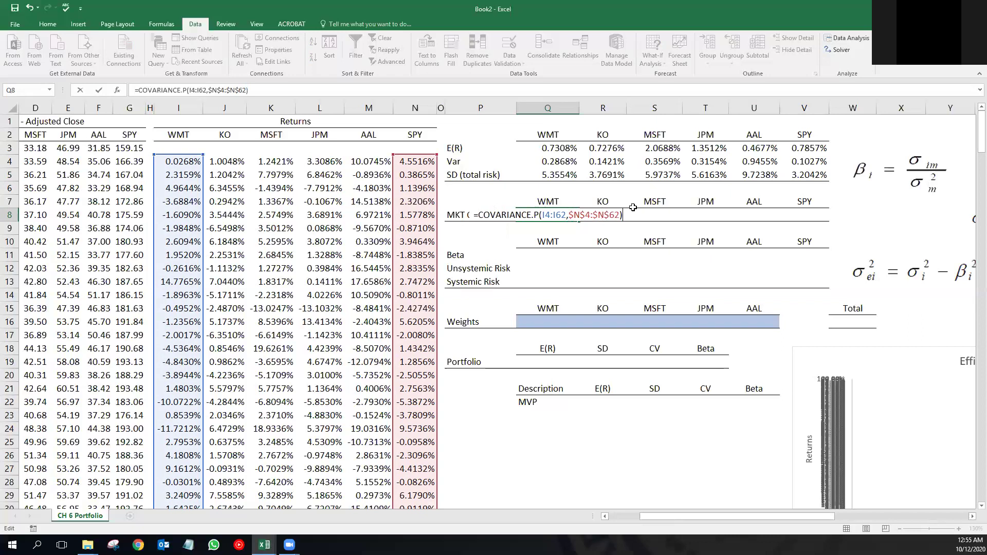
key(Return)
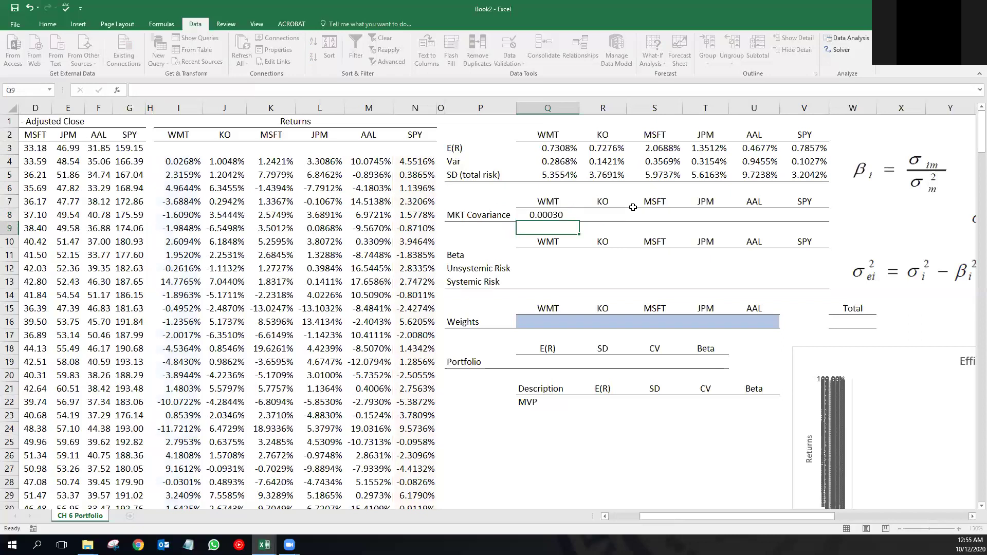
click(532, 216)
drag(580, 221, 826, 215)
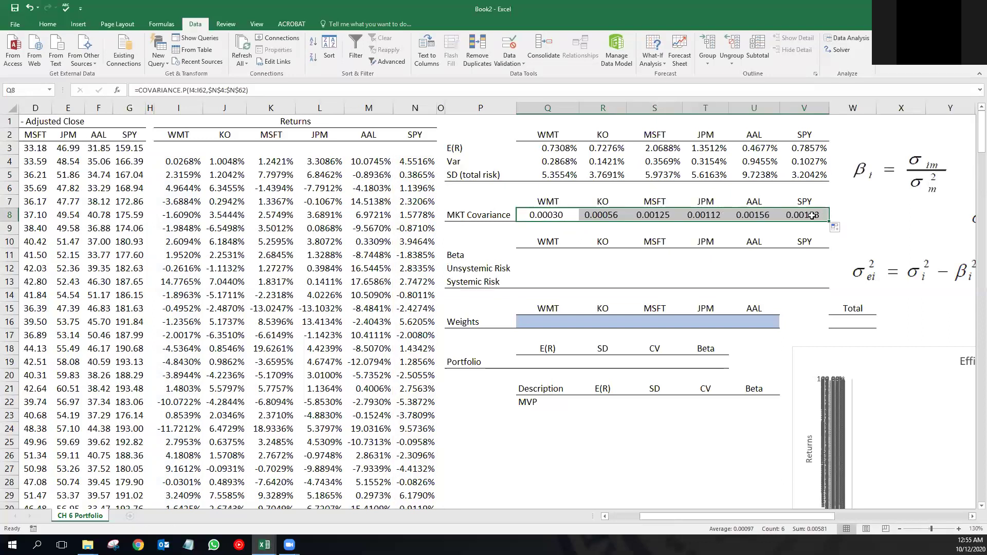
- Show SPY's market covariance in V8 with six decimal places, then check the WMT and KO covariance cells
click(812, 215)
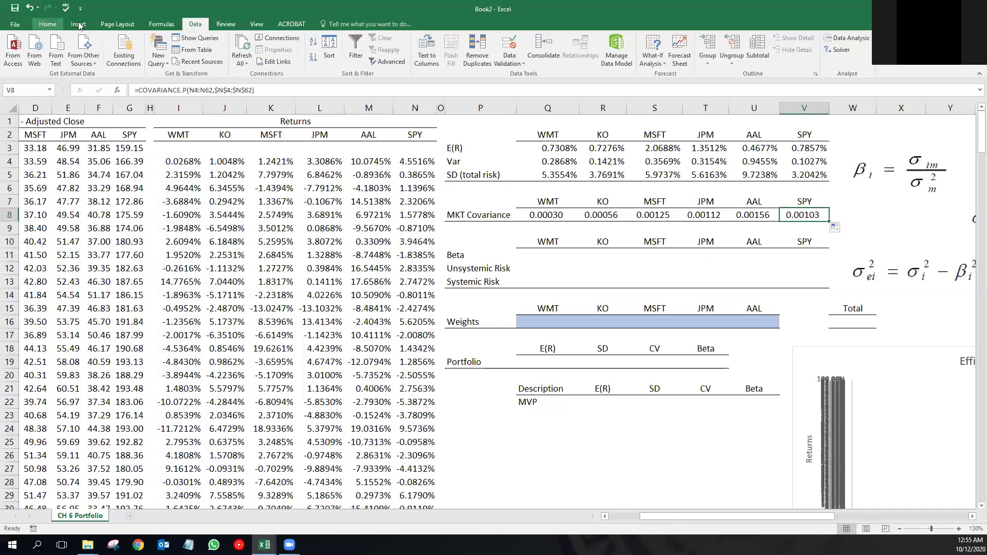
click(47, 24)
click(378, 59)
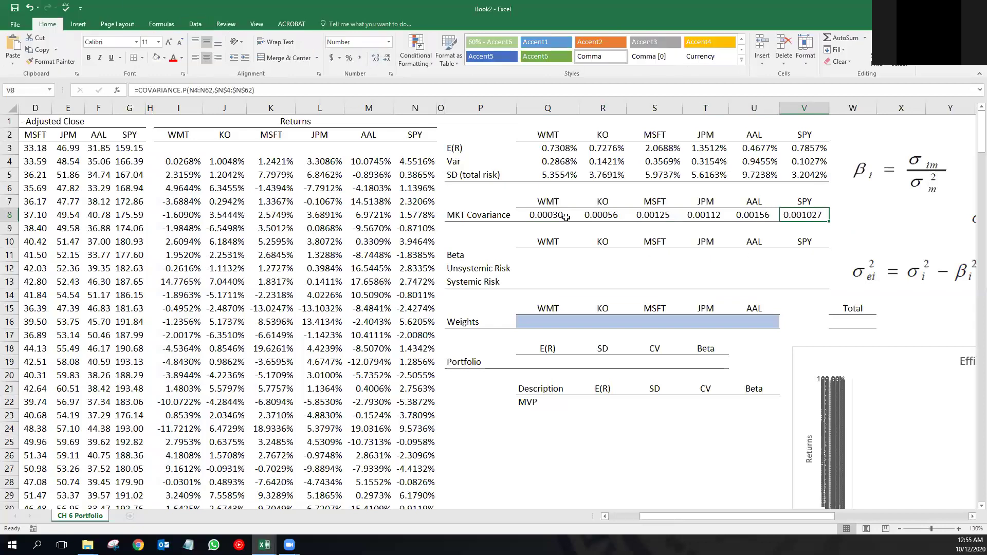
click(549, 216)
click(594, 216)
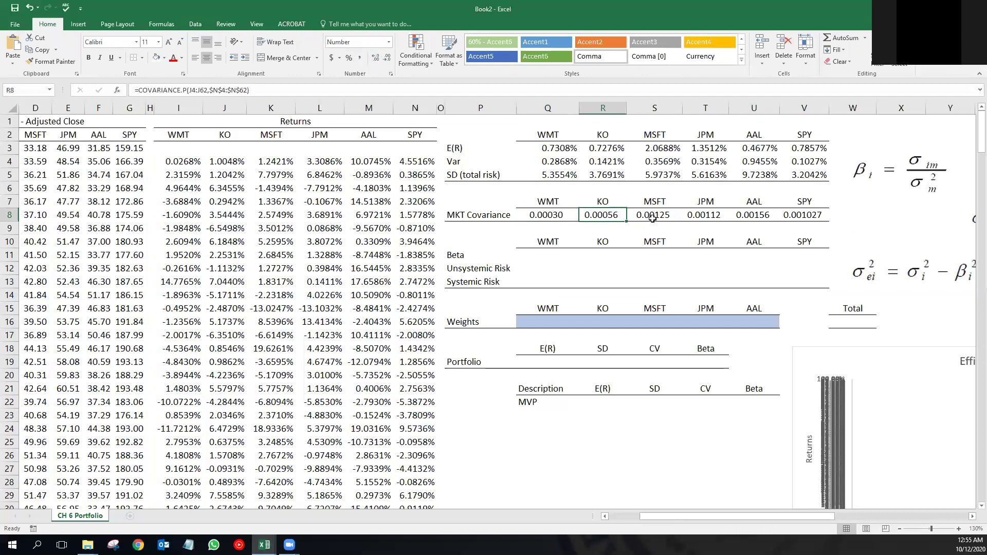
- Check which return ranges MSFT's market covariance formula in S8 refers to
click(654, 216)
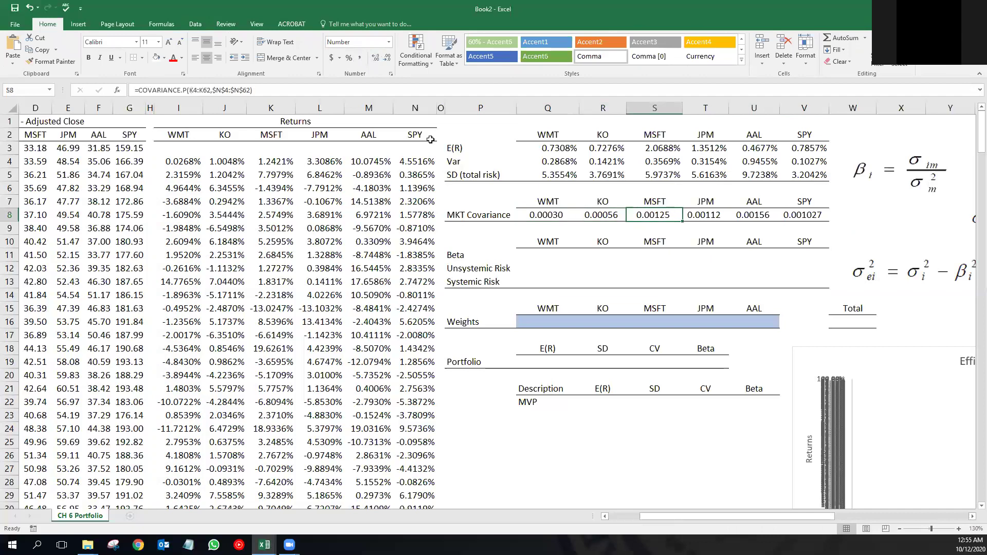
click(345, 88)
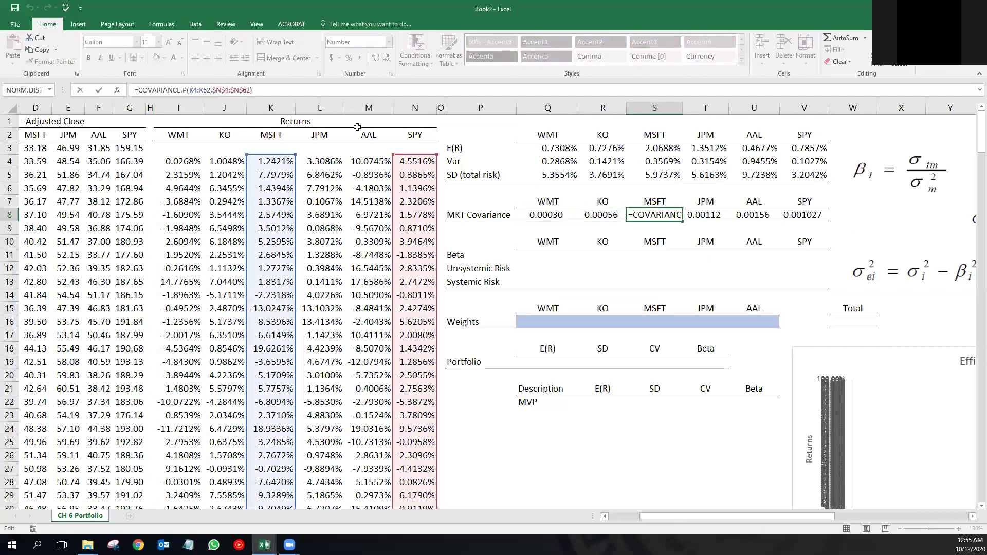
key(Return)
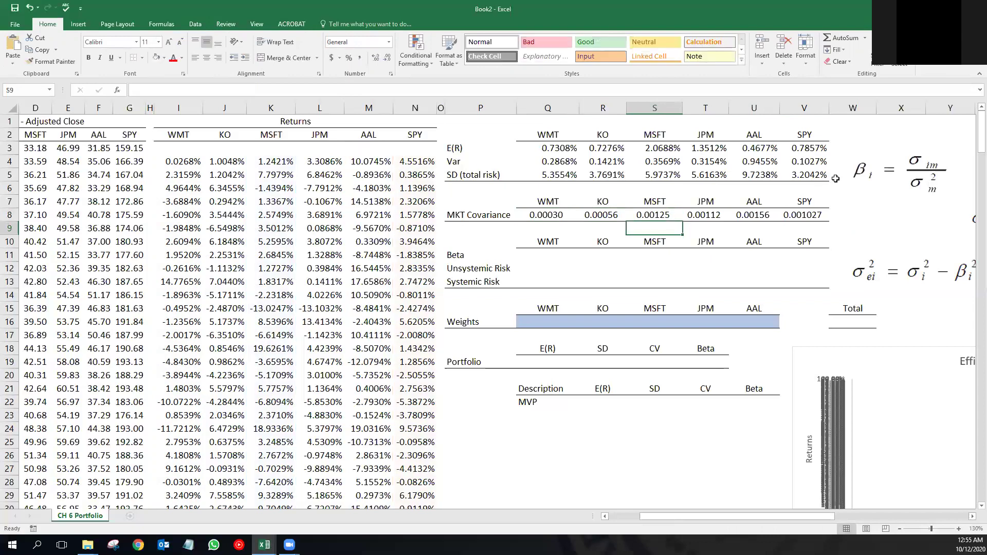
- Compare SPY's market covariance in V8 with its variance in V4, checking the return range used by the covariance formula
click(816, 215)
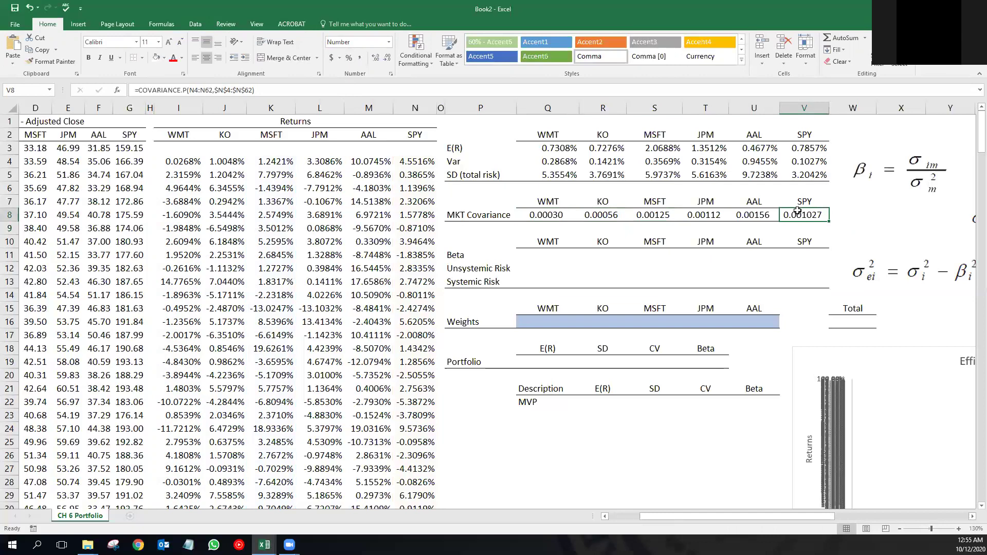
click(825, 161)
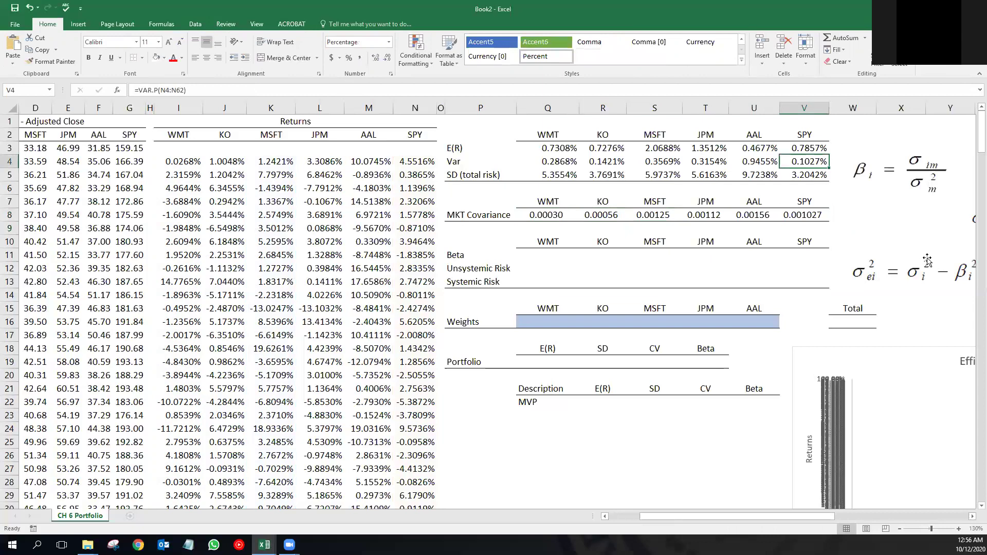
click(817, 216)
click(297, 86)
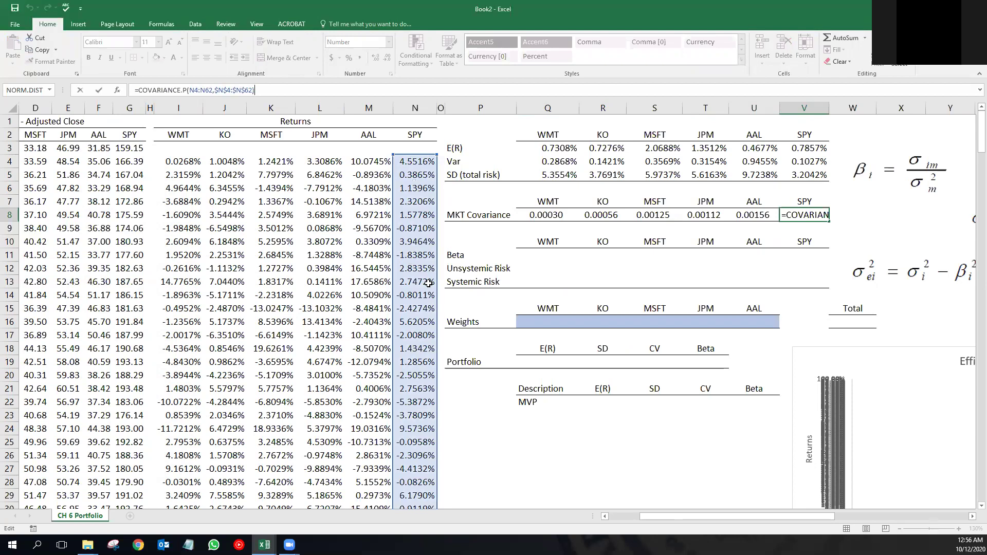
key(Return)
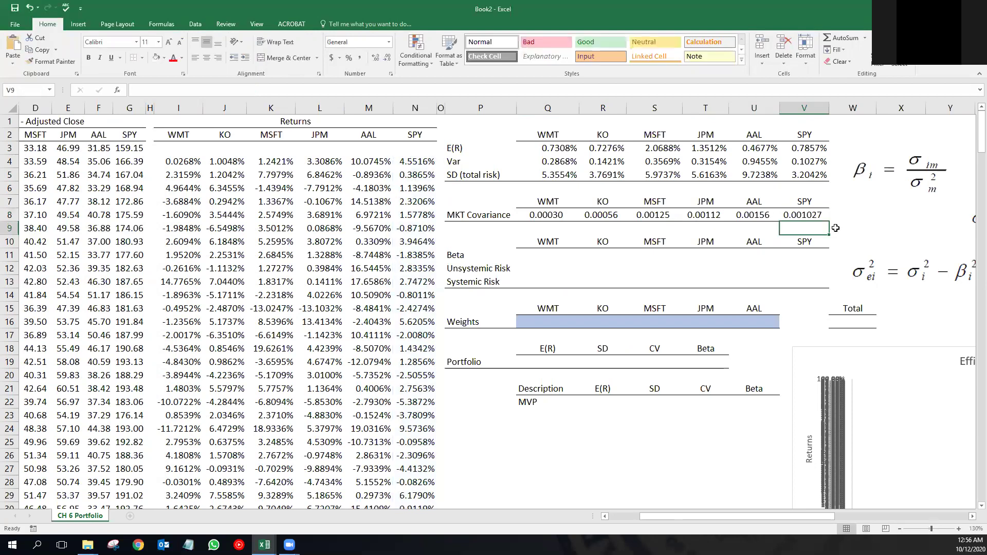
key(Up)
key(Up)
key(Up)
key(Up)
key(Up)
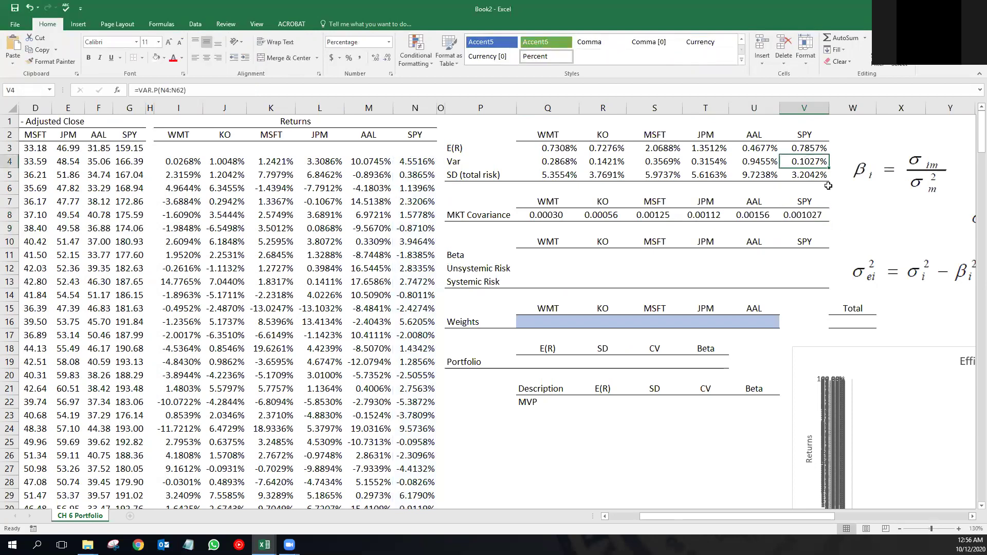
click(813, 214)
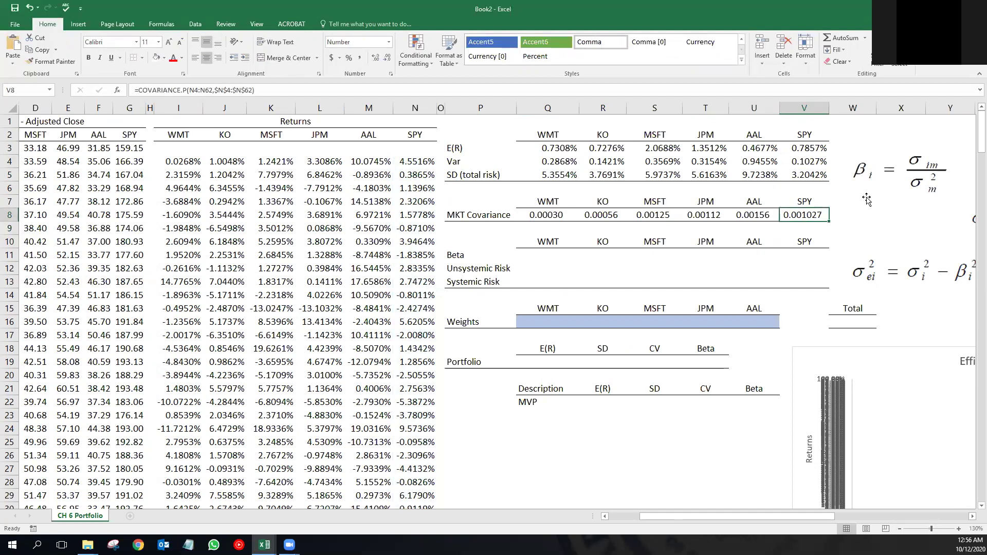
click(820, 159)
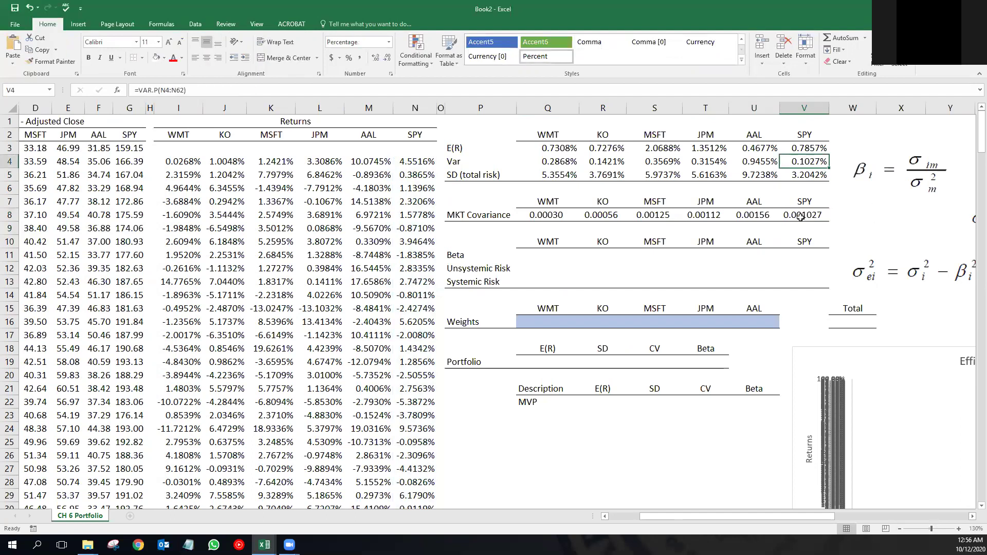
- Review the market covariance cells from SPY back to WMT in row 8, along with KO's variance in R4
click(800, 216)
key(Left)
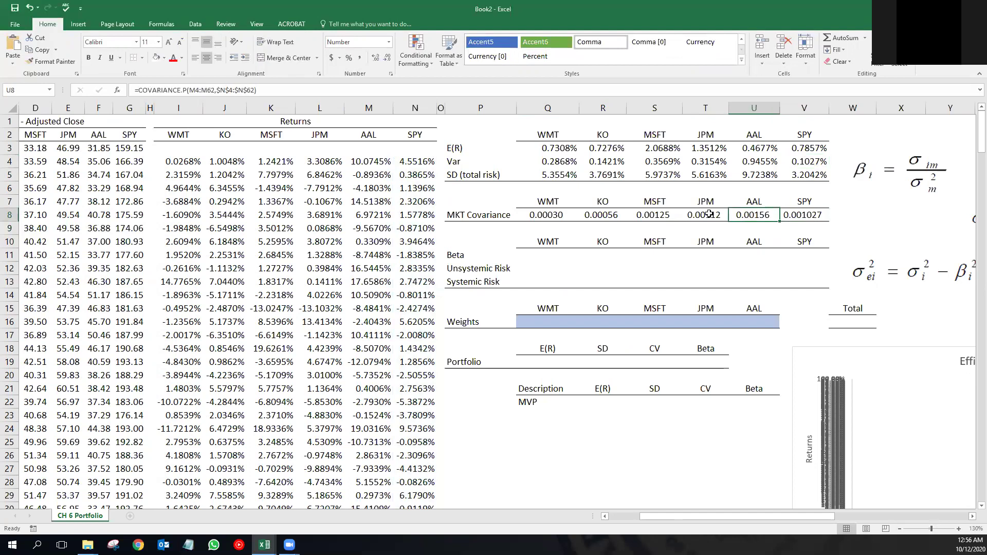
click(709, 214)
click(656, 213)
click(609, 213)
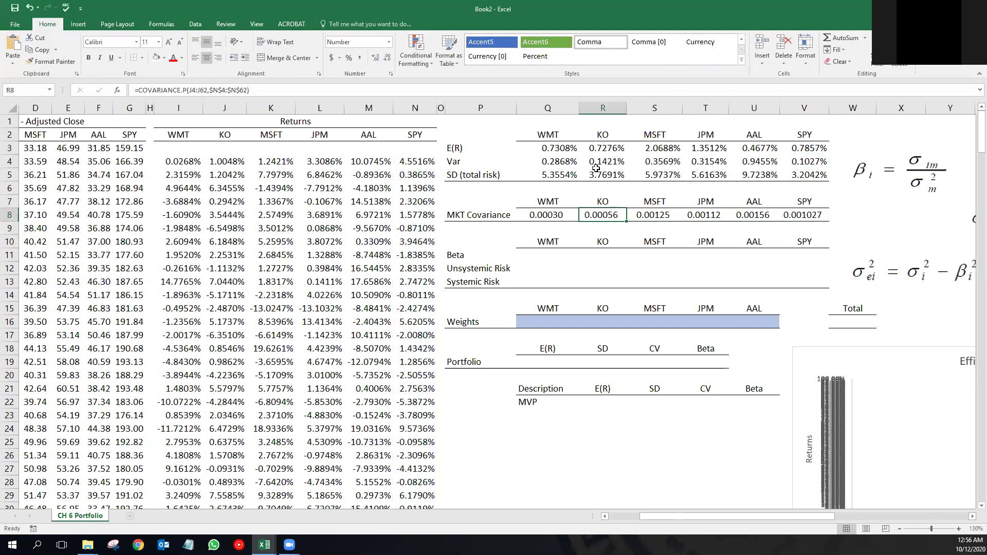
click(599, 158)
click(551, 211)
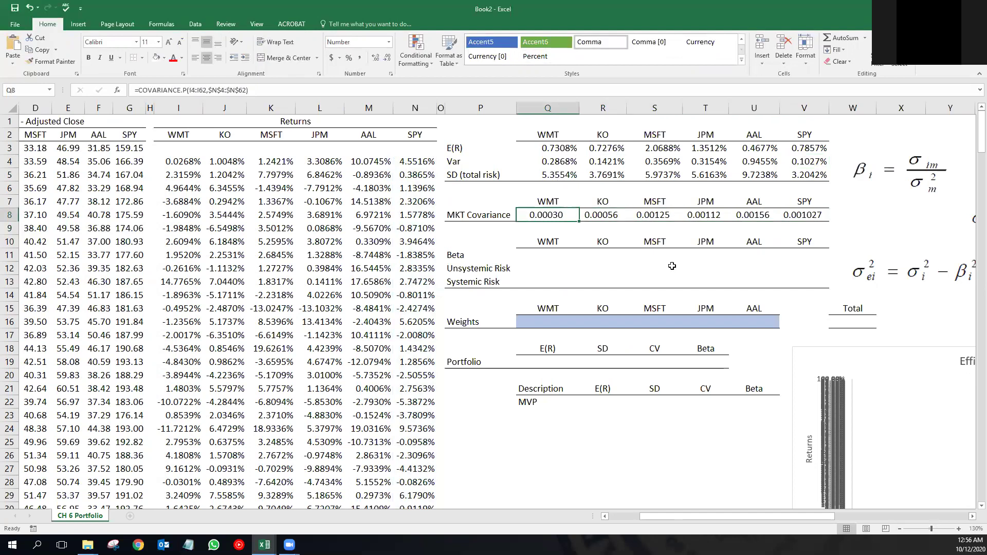
- Calculate WMT's Beta in Q11 as its market covariance divided by SPY's variance, using =Q8/$V$4
click(548, 255)
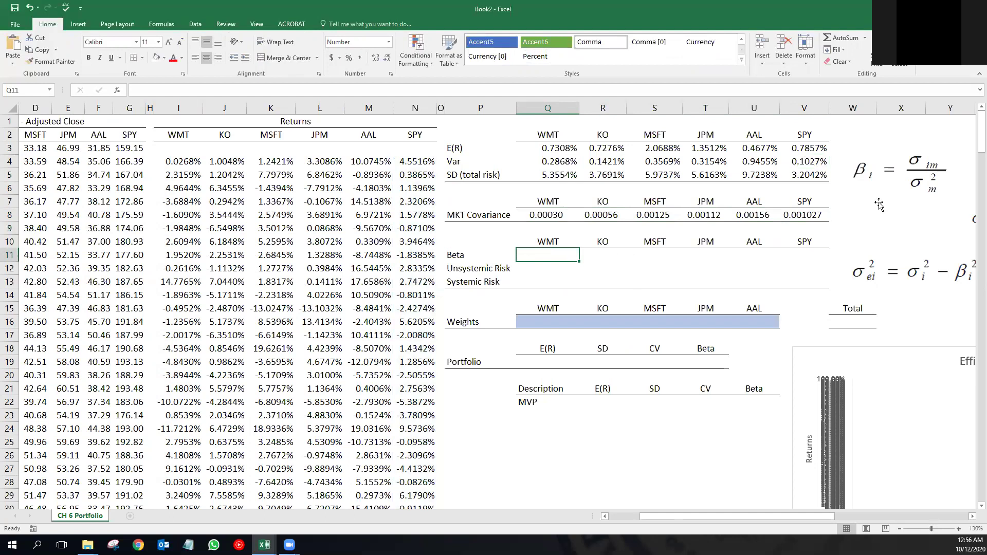
click(892, 177)
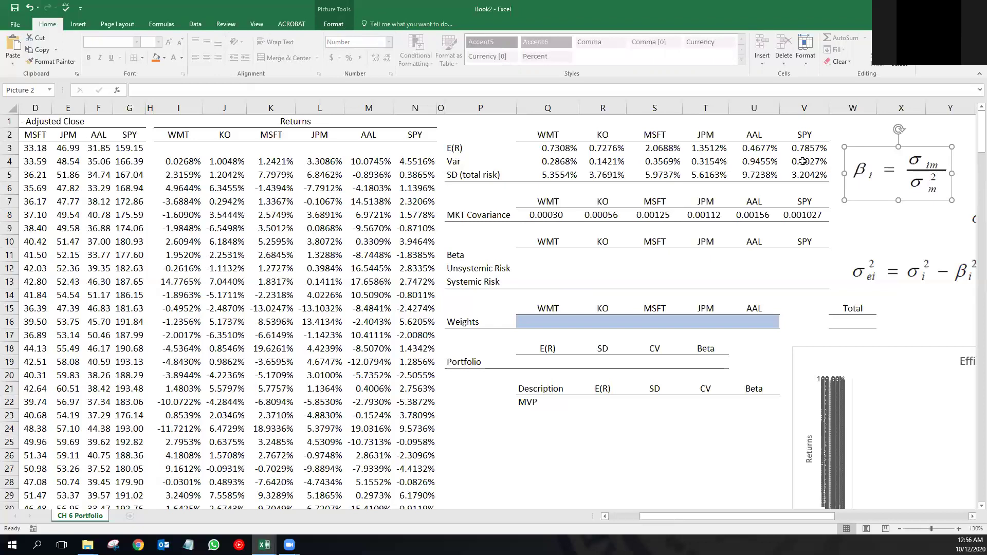
click(540, 257)
text(=)
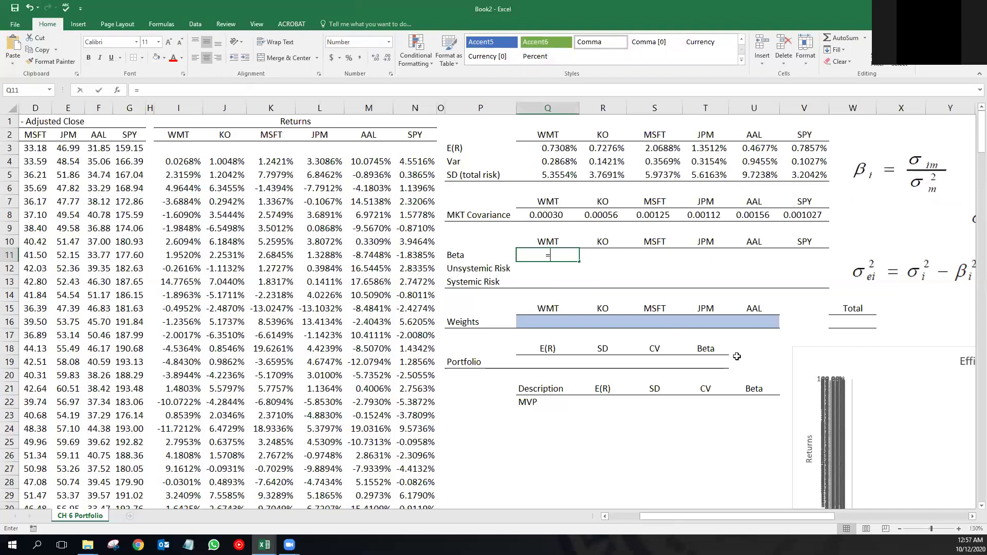
click(552, 214)
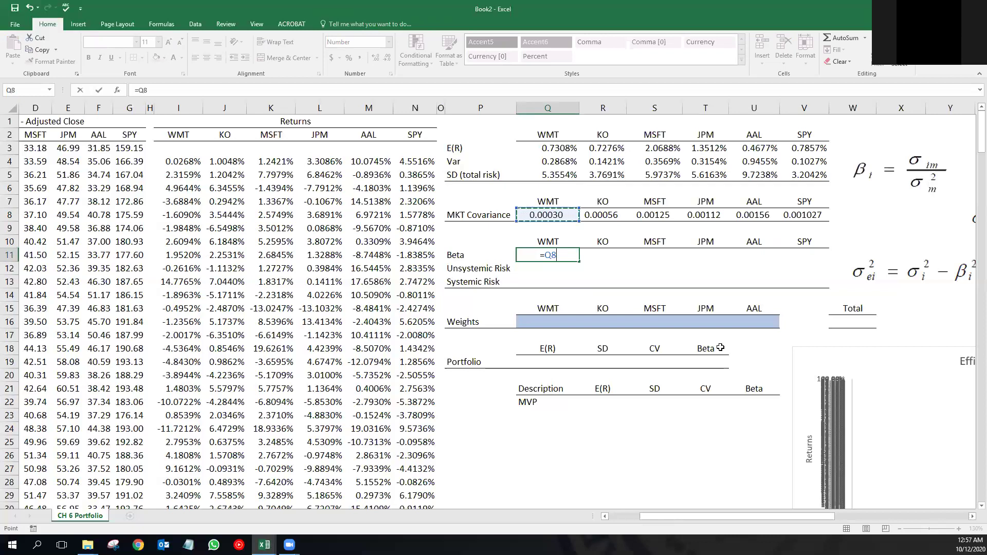
text(/)
click(816, 163)
key(F4)
key(Return)
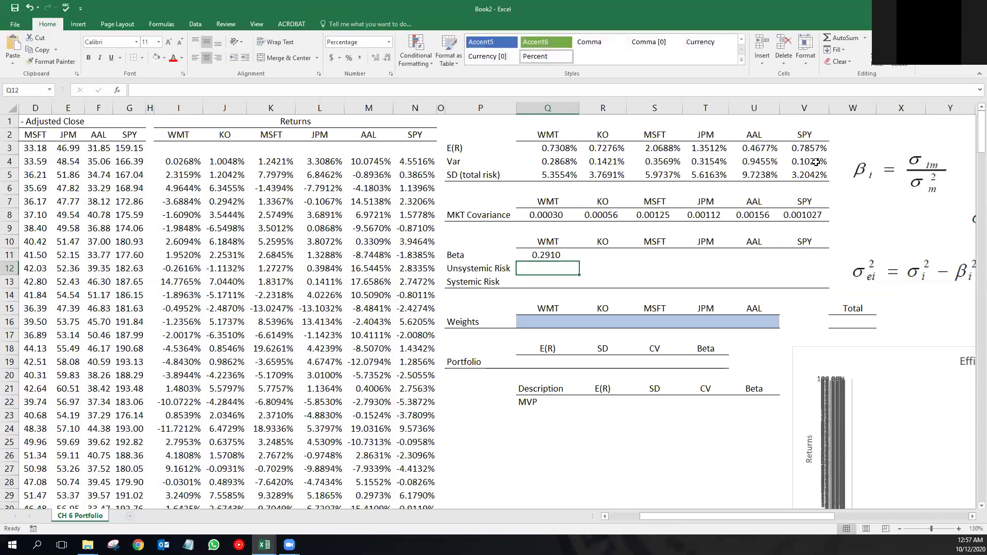
- Fill WMT's Beta formula across to SPY in V11 and check SPY's beta
click(559, 256)
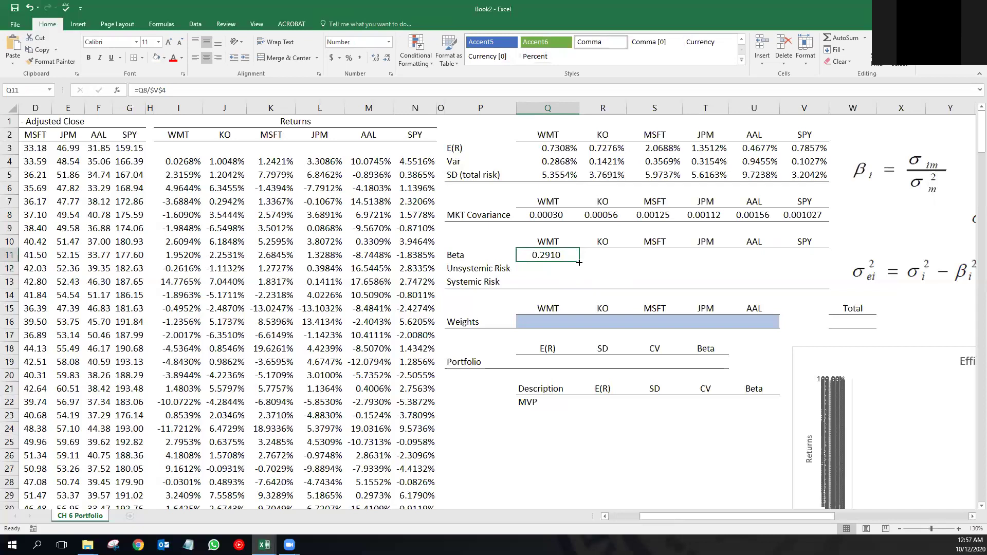
drag(580, 261, 809, 255)
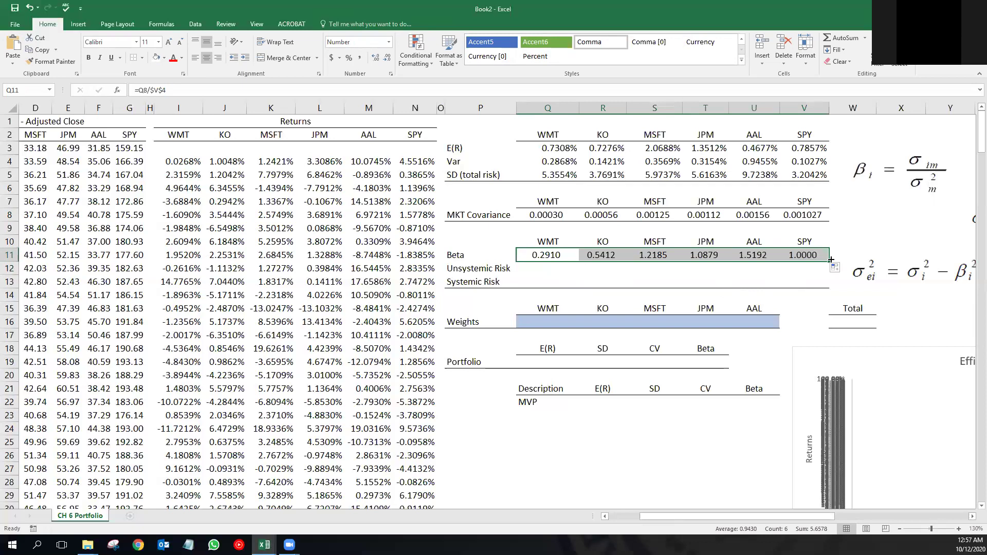
click(810, 255)
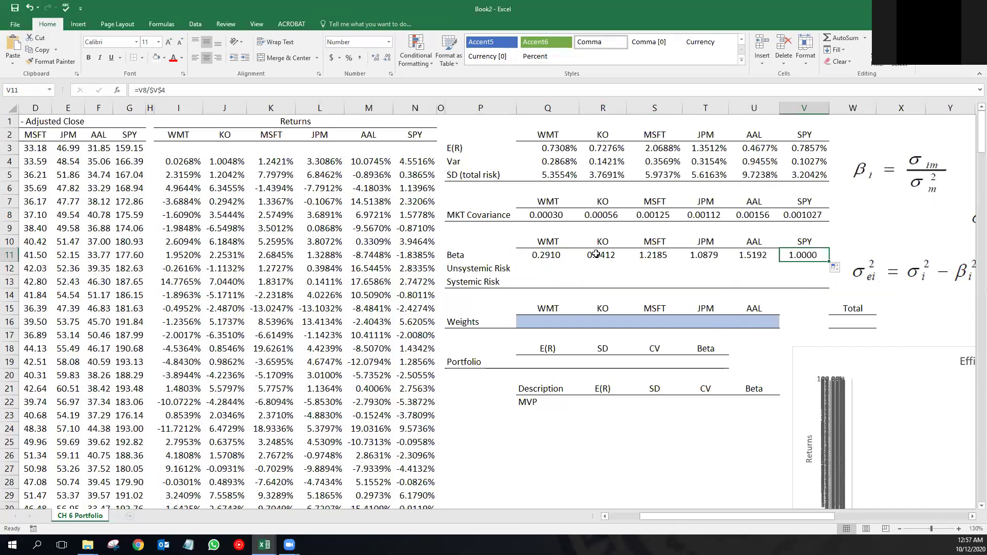
- Calculate WMT's Unsystemic Risk in Q12 with =SQRT(Q4-Q11^2*$V$4)
click(550, 269)
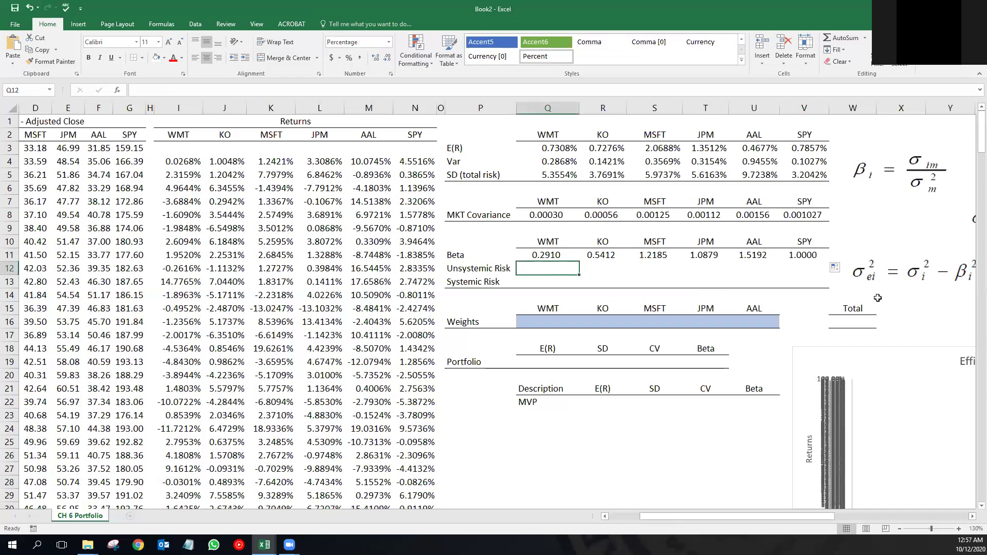
drag(768, 518, 820, 515)
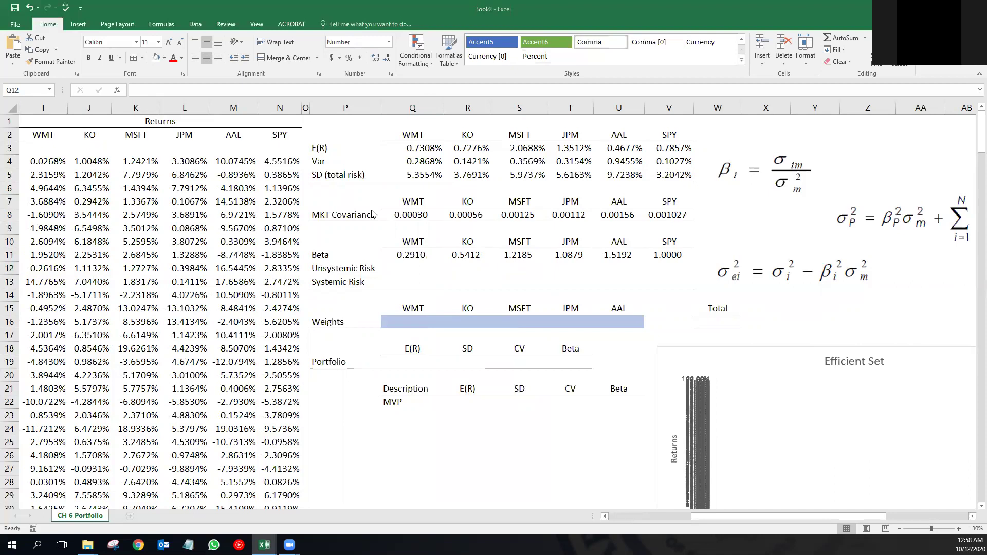
click(412, 269)
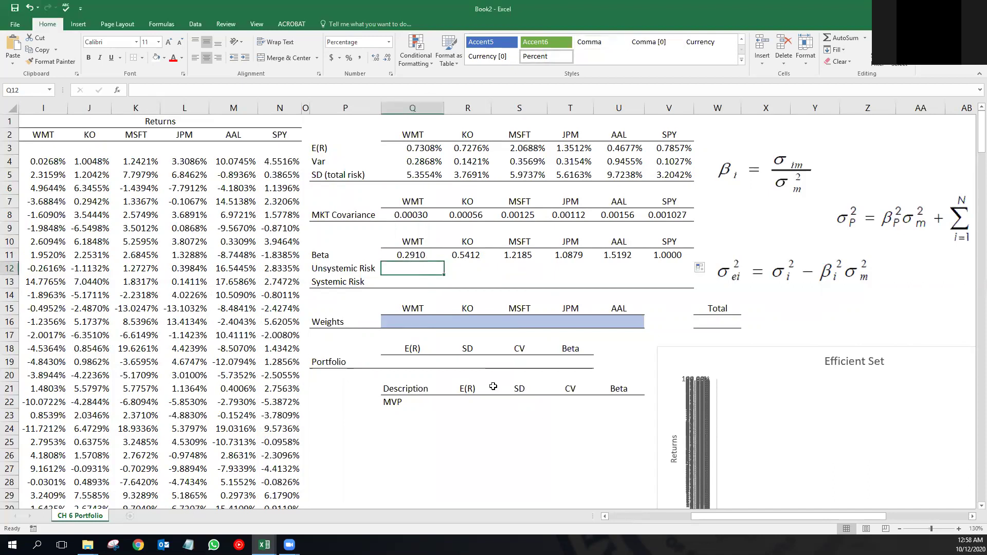
text(=sqrt()
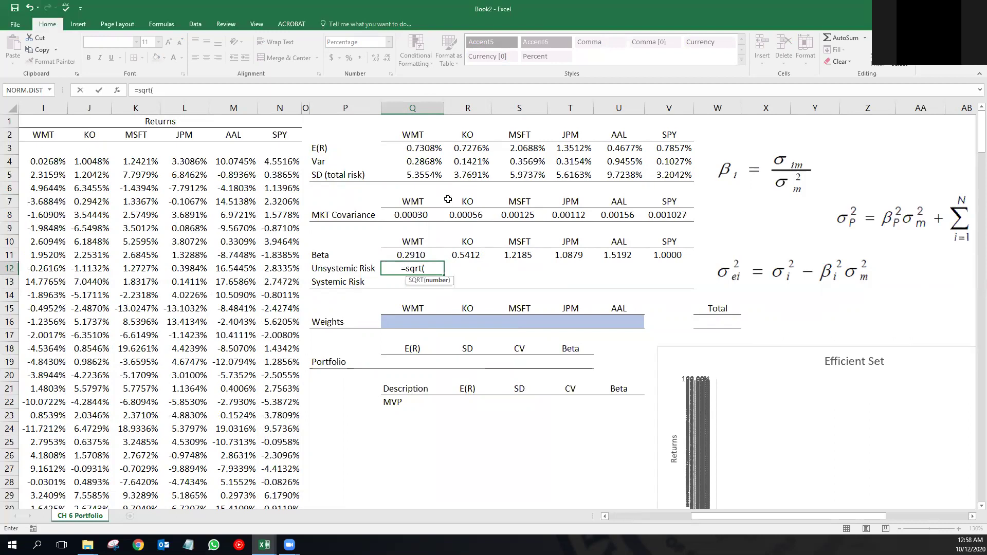
click(425, 163)
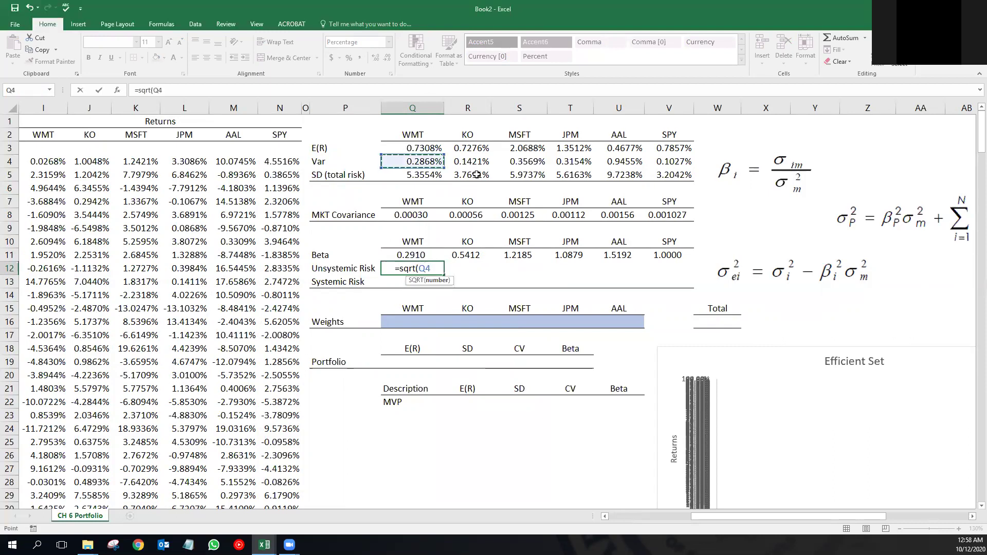
text(-)
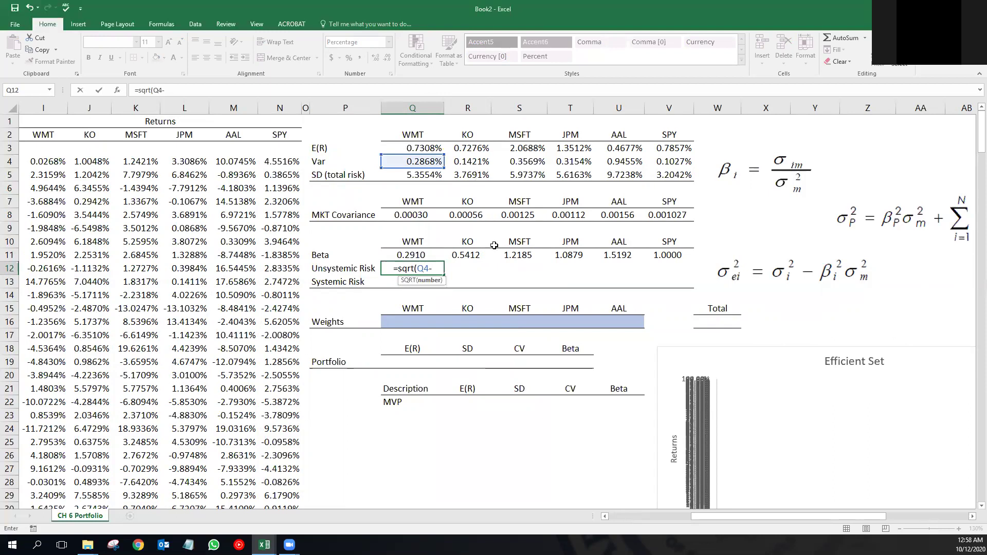
click(410, 255)
text(^2)
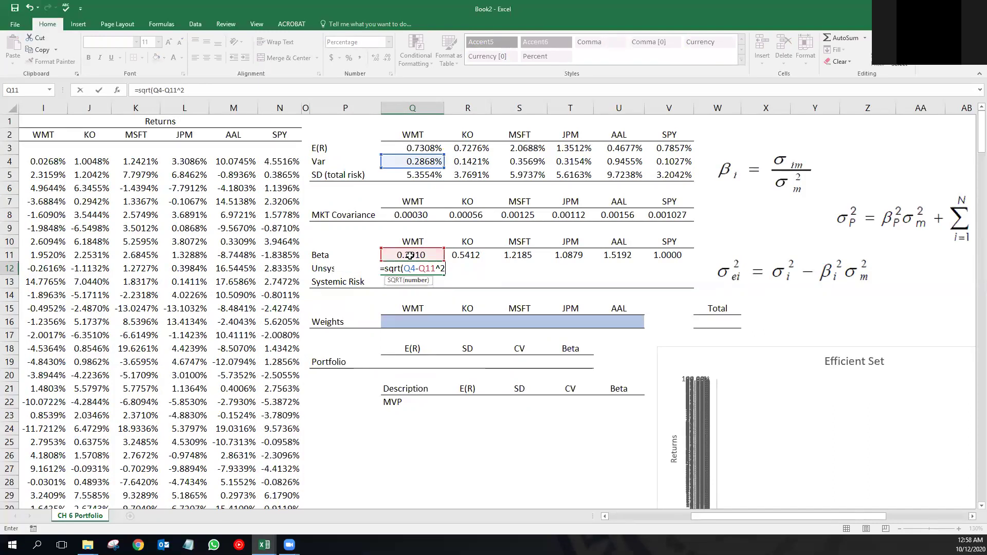
text(*)
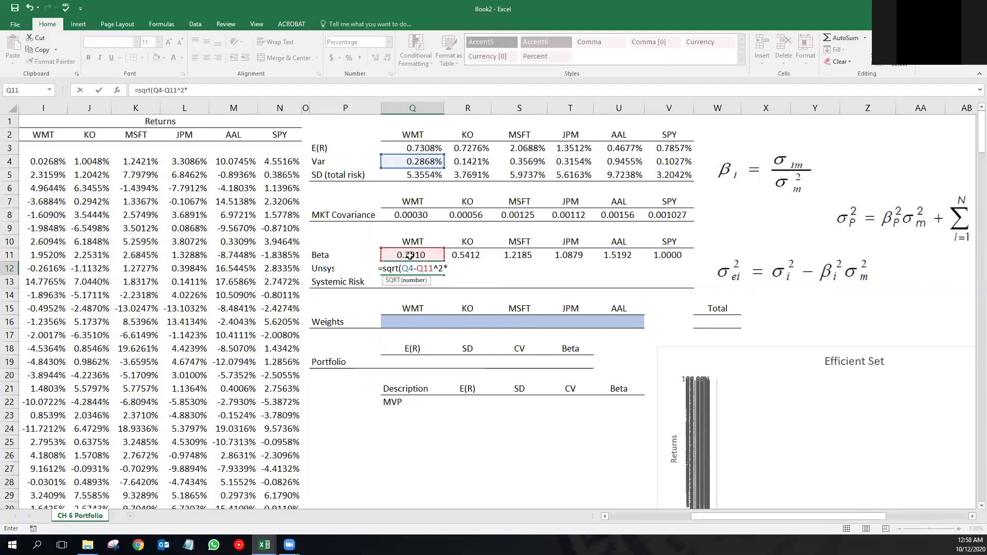
click(664, 162)
key(F4)
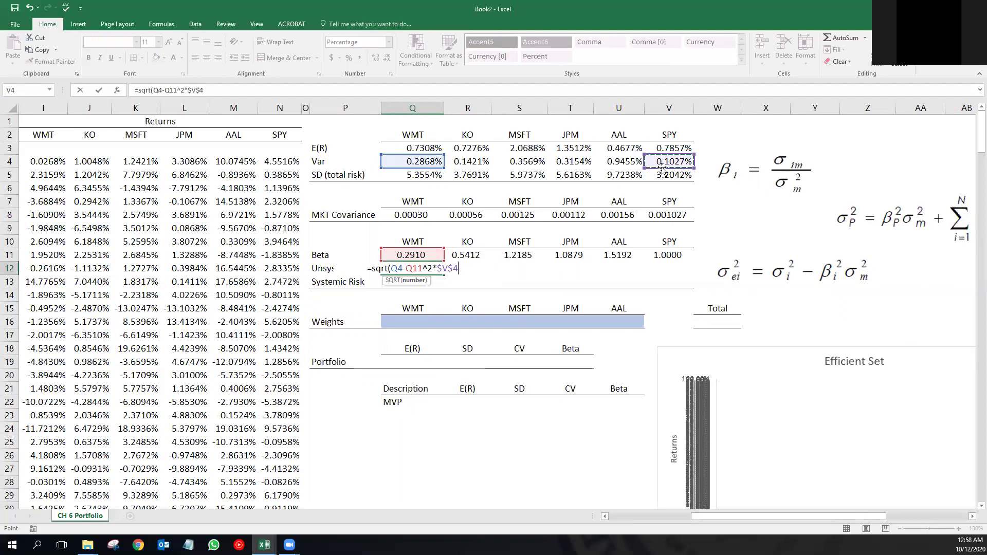
text())
key(Return)
key(Up)
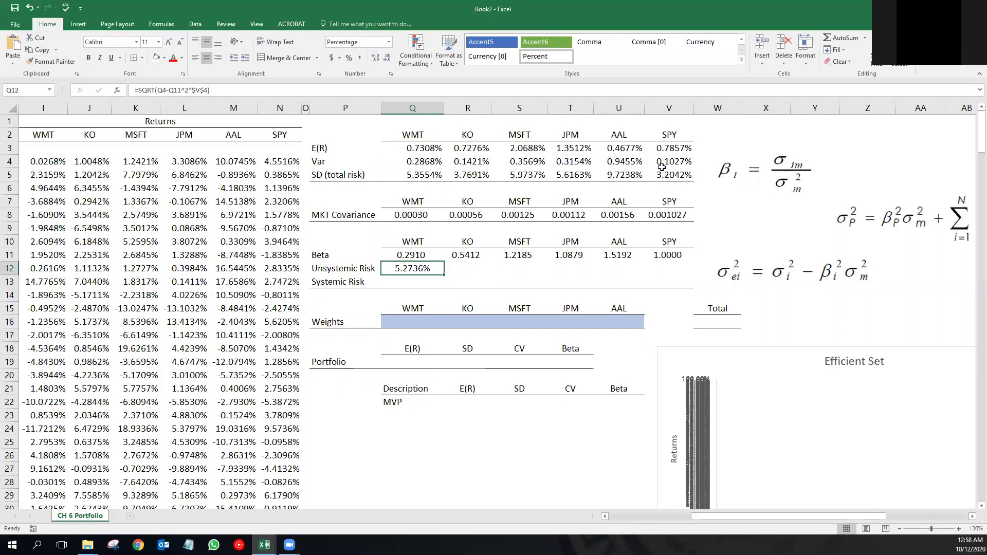
- Review WMT's total risk formula in Q5 and the total, unsystemic and systemic risk row labels before working on Q13
click(413, 282)
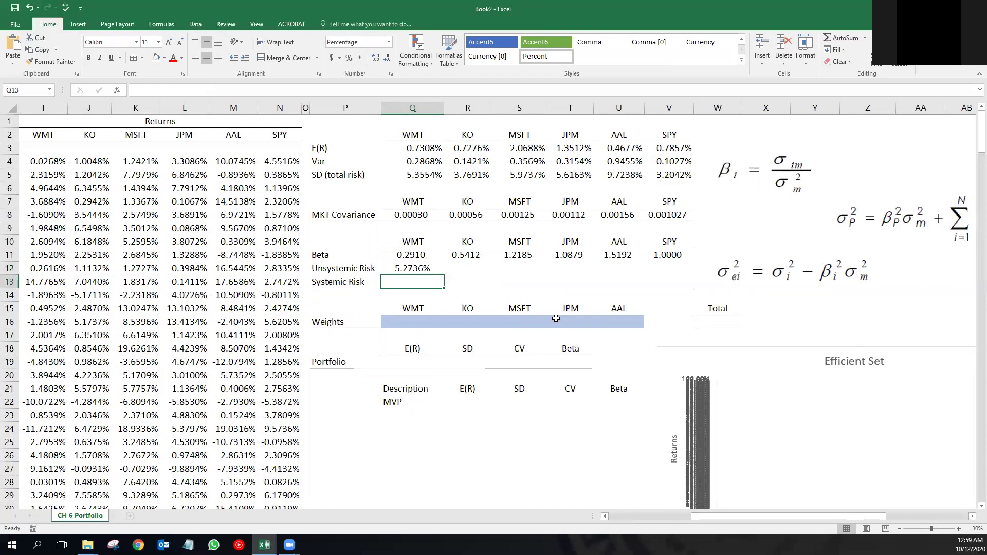
click(428, 172)
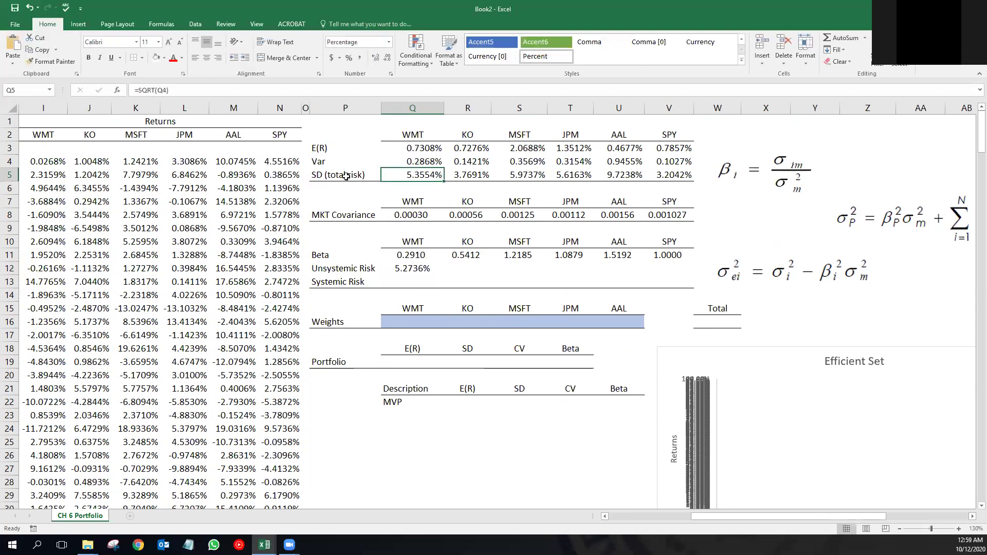
click(357, 271)
click(354, 281)
click(358, 269)
click(361, 283)
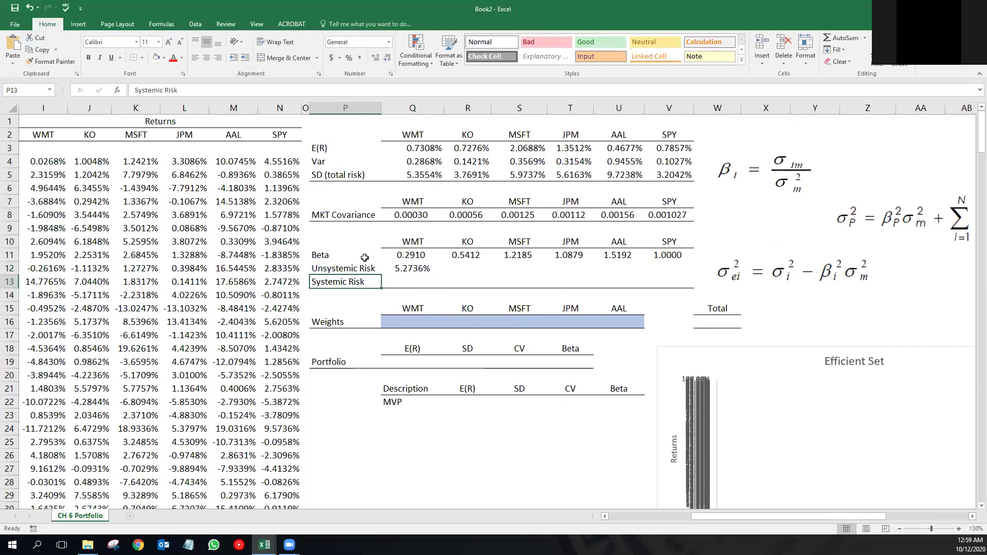
click(353, 178)
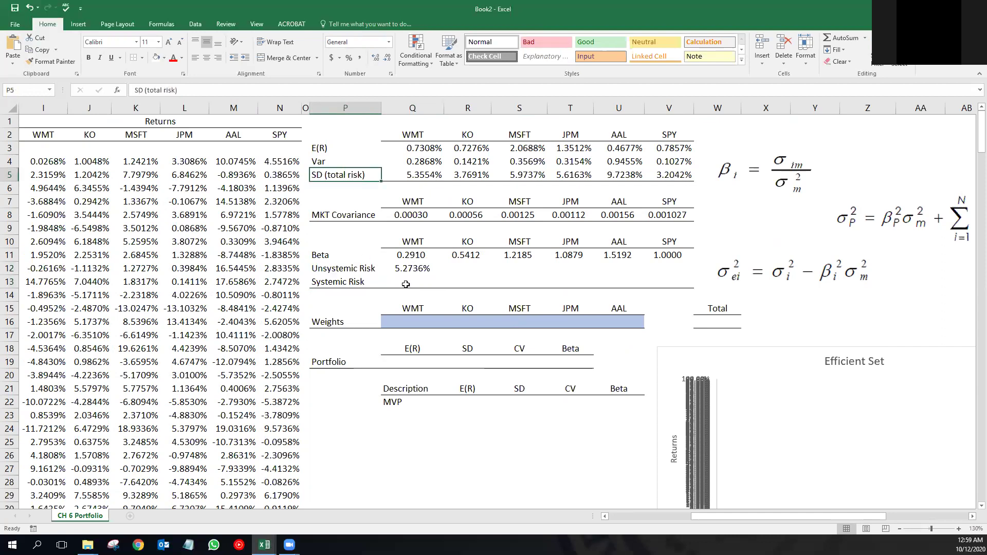
- Calculate WMT's Systemic Risk in Q13 with =Q5-Q12, and fill the Unsystemic and Systemic Risk formulas across to SPY in column V
click(406, 284)
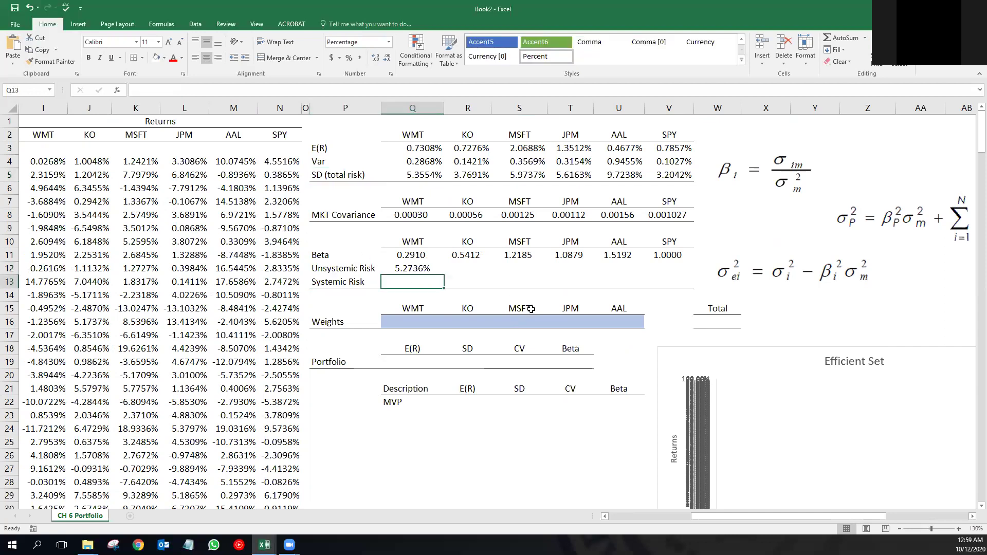
text(=)
key(Up)
key(Up)
key(Up)
key(Up)
key(Up)
key(Up)
key(Up)
key(Up)
text(-)
key(Up)
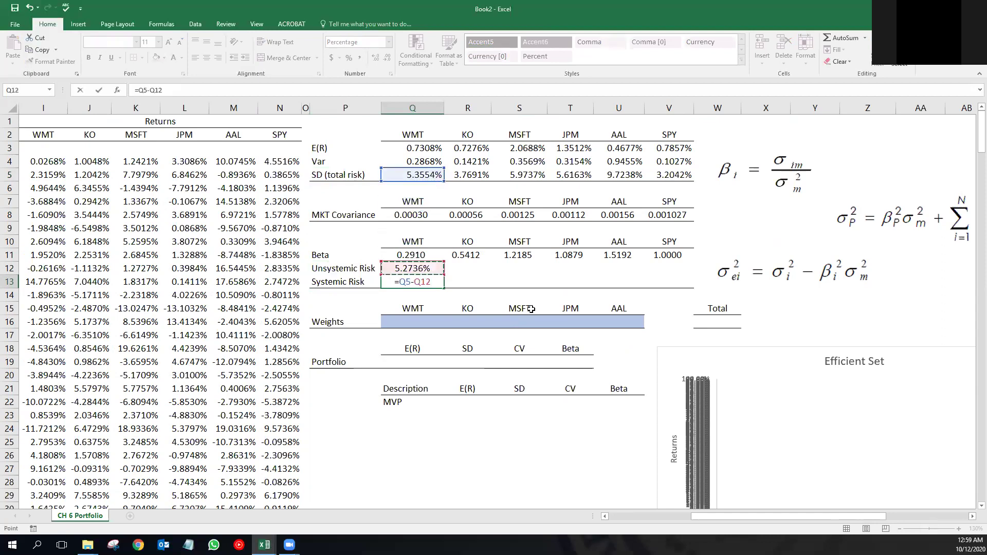
key(ctrl+Return)
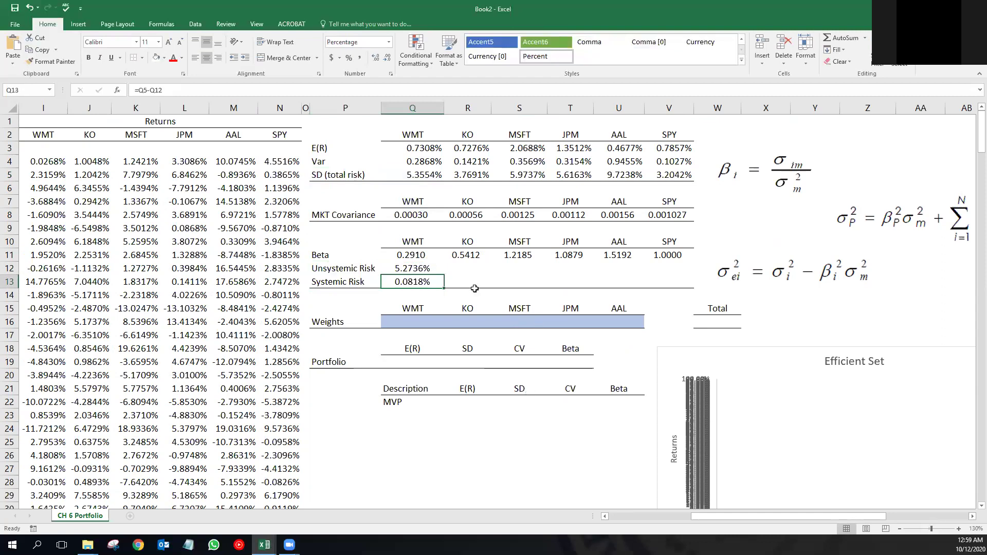
drag(424, 269, 692, 281)
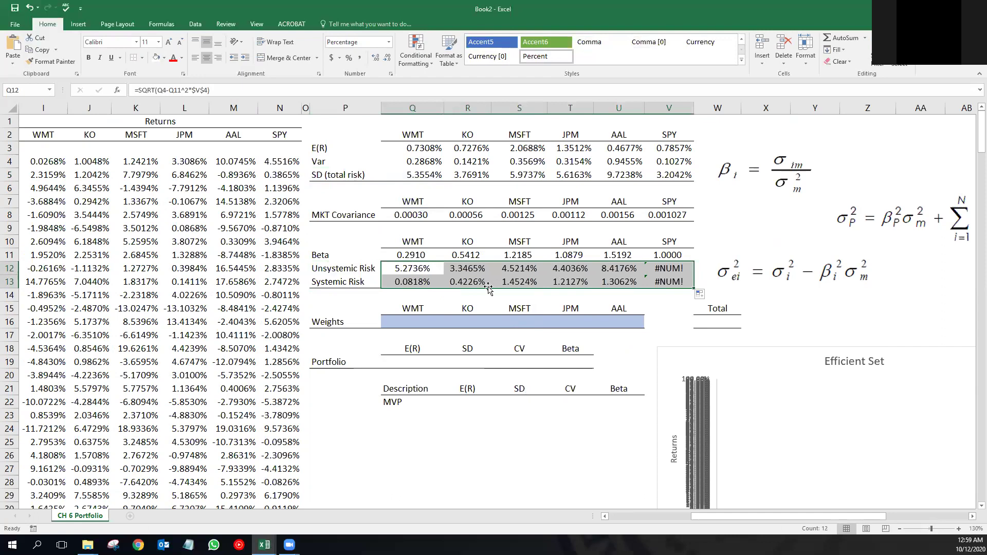
- Remove the SQRT function from SPY's Unsystemic Risk formula in V12, leaving =(V4-V11^2*$V$4)
click(665, 265)
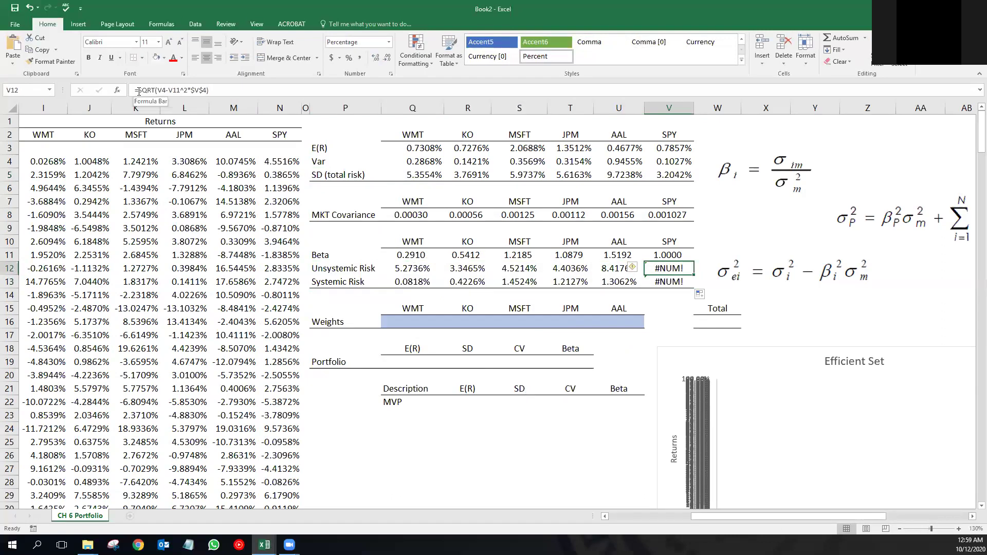
click(204, 91)
key(Delete)
key(Delete)
key(Delete)
key(Delete)
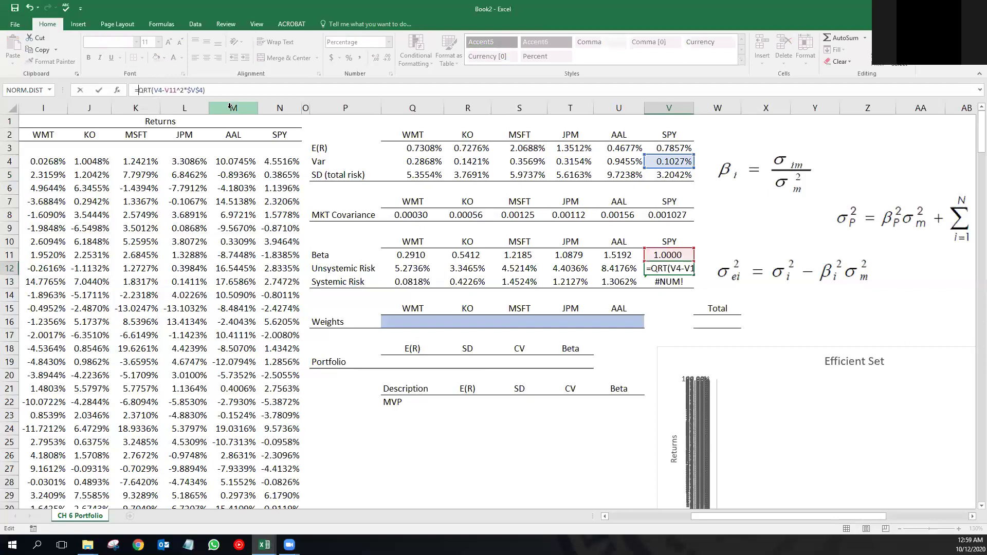
key(Return)
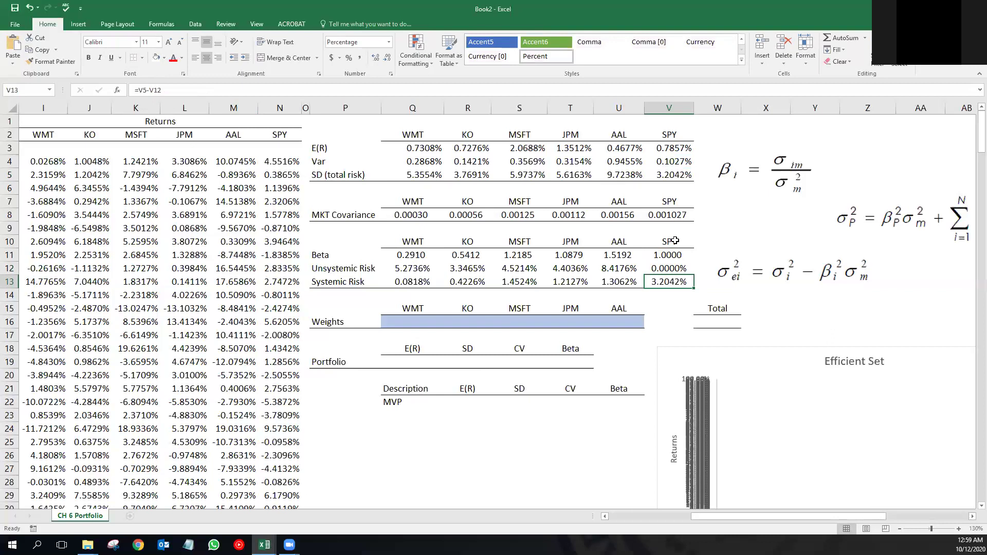
- Review SPY's total risk, beta, unsystemic risk and systemic risk along with the two risk row labels
click(673, 171)
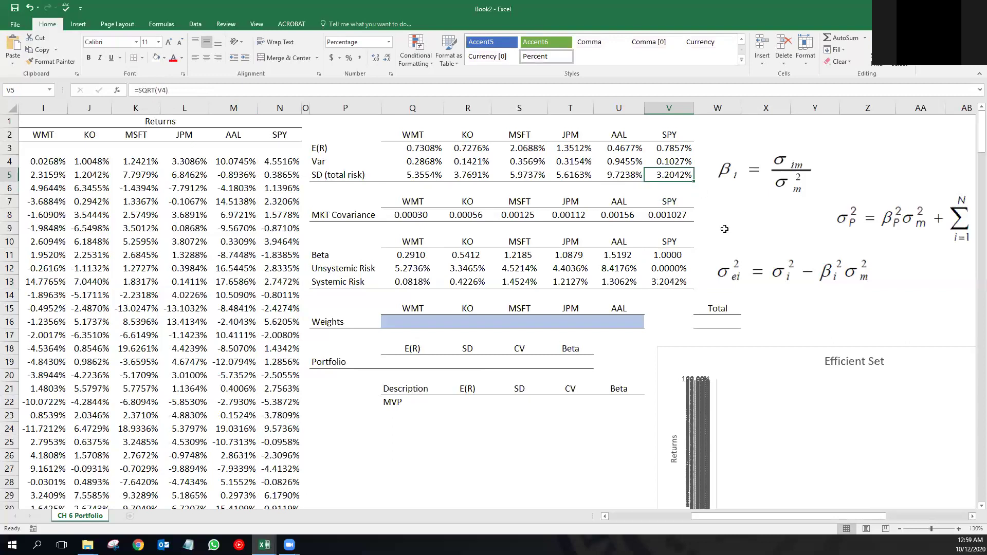
click(673, 268)
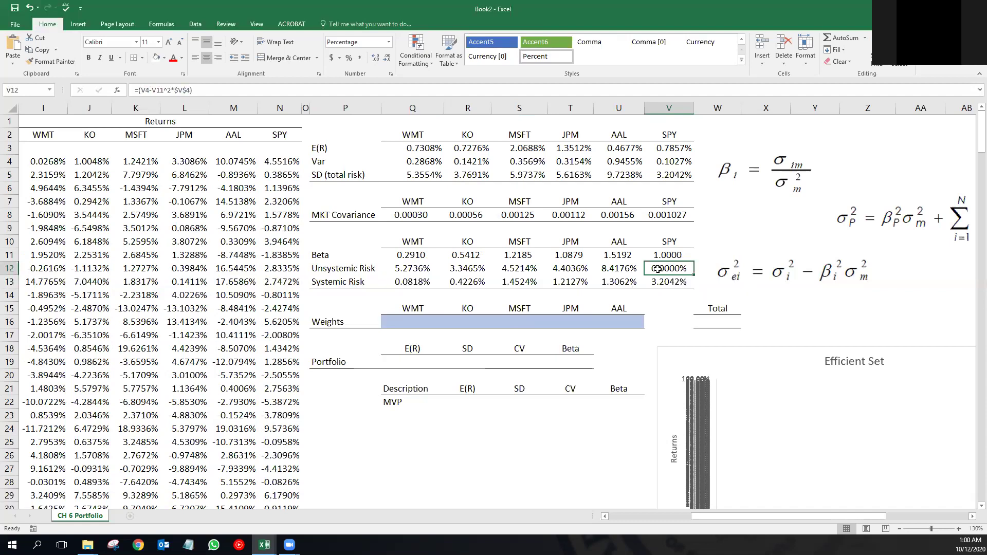
click(350, 268)
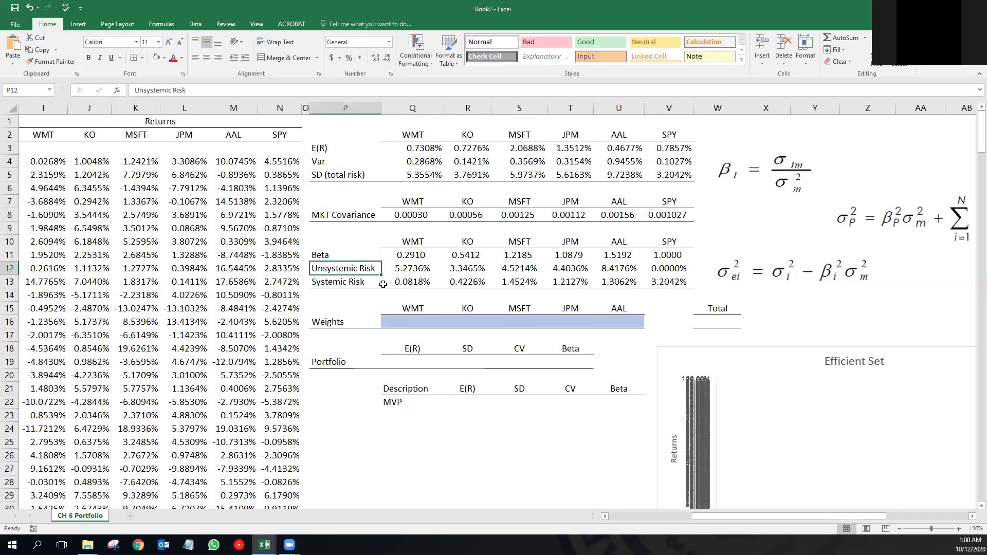
click(353, 280)
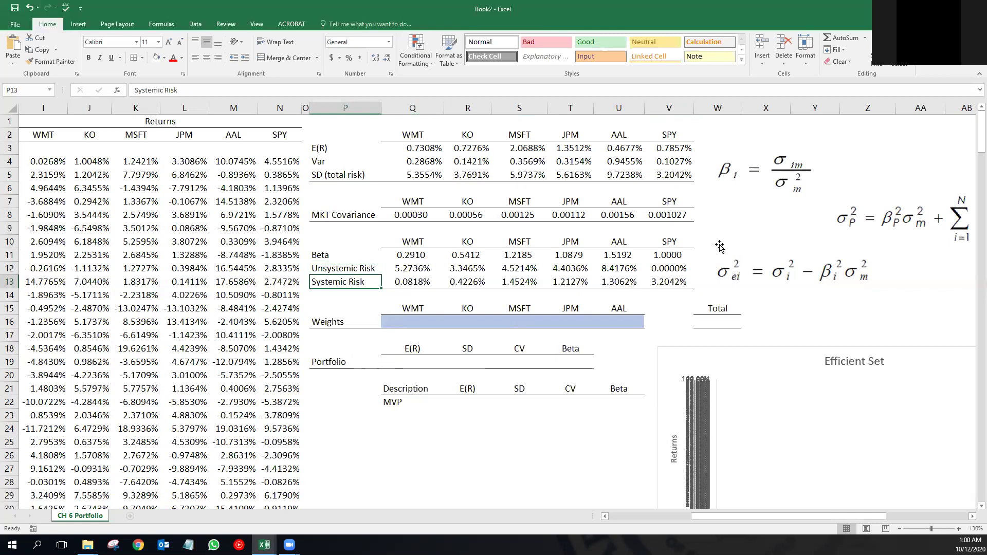
drag(671, 256, 668, 281)
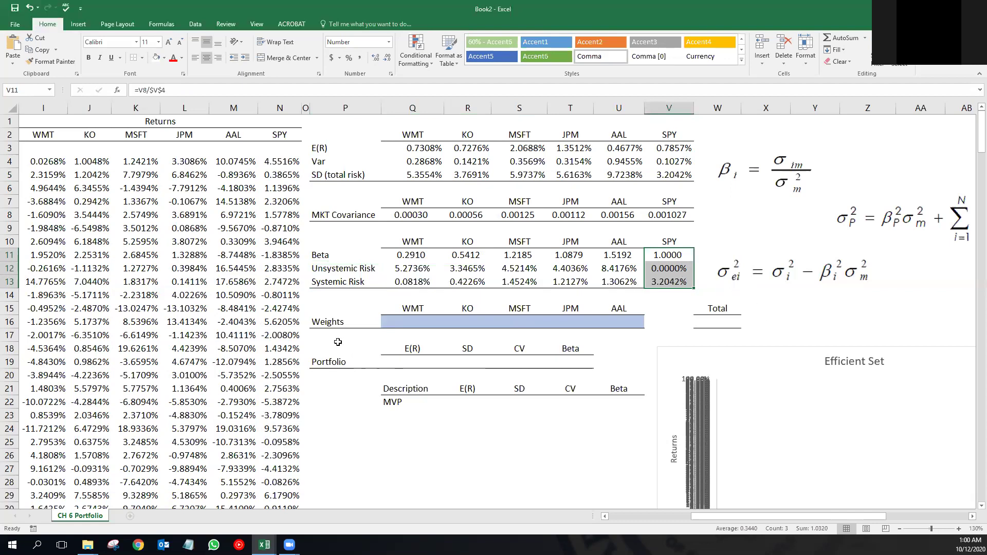
- Format the five stock weight cells Q16:U16 as percentages
click(410, 322)
drag(431, 322, 616, 321)
key(ctrl+shift+5)
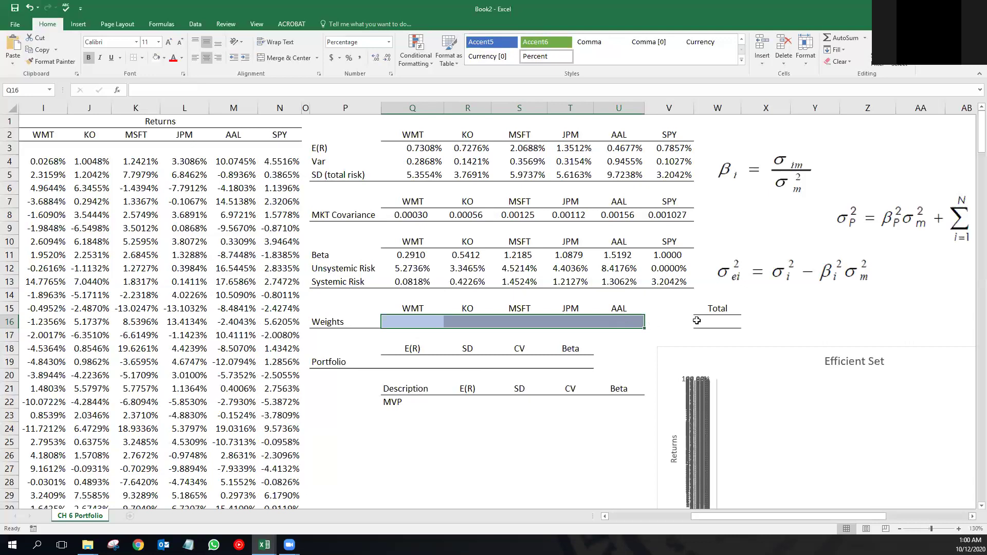
click(730, 323)
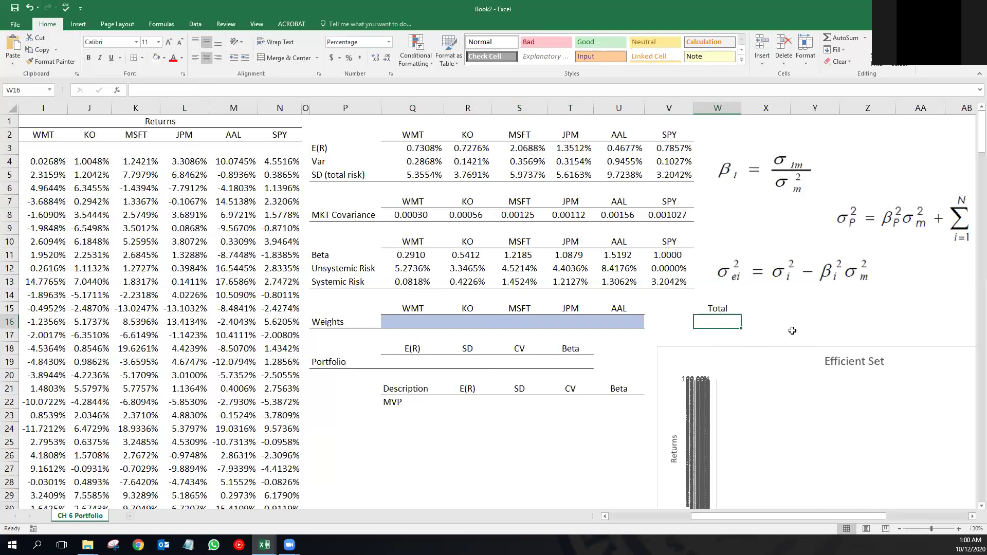
text(=)
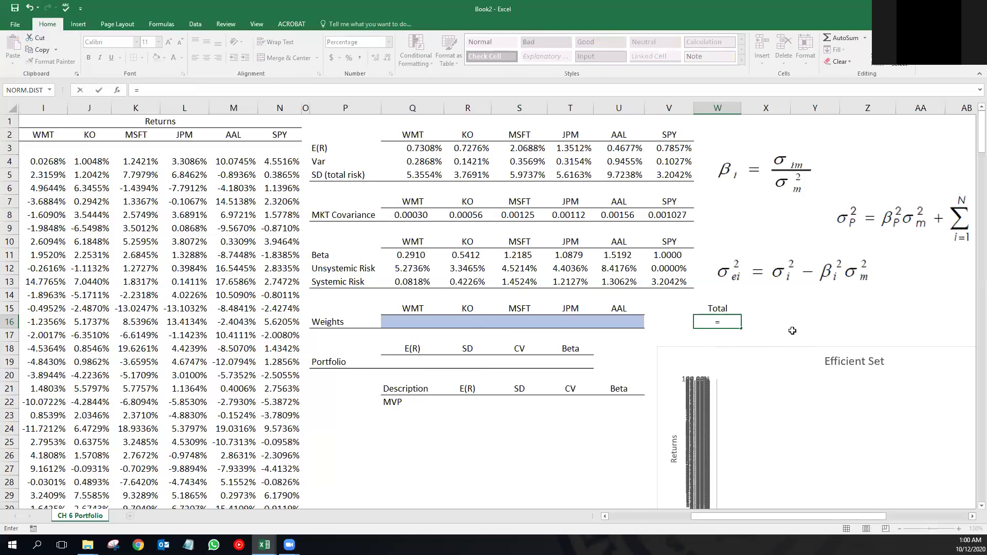
key(Left)
key(Left)
key(Left)
key(Left)
key(Left)
key(Left)
key(Left)
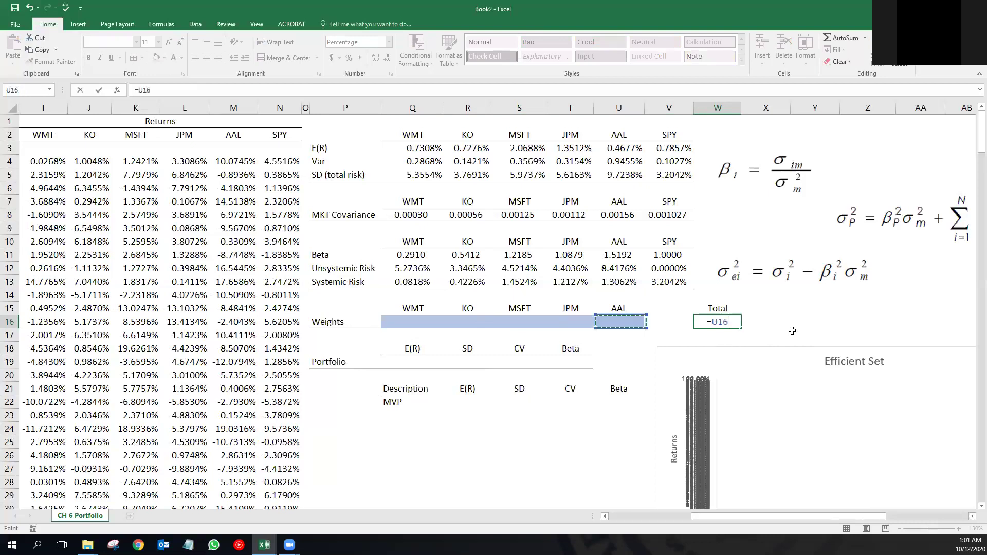
key(Right)
key(Up)
key(Up)
key(Up)
key(Up)
key(Up)
key(Up)
key(Up)
key(Up)
key(Up)
key(BackSpace)
key(BackSpace)
key(BackSpace)
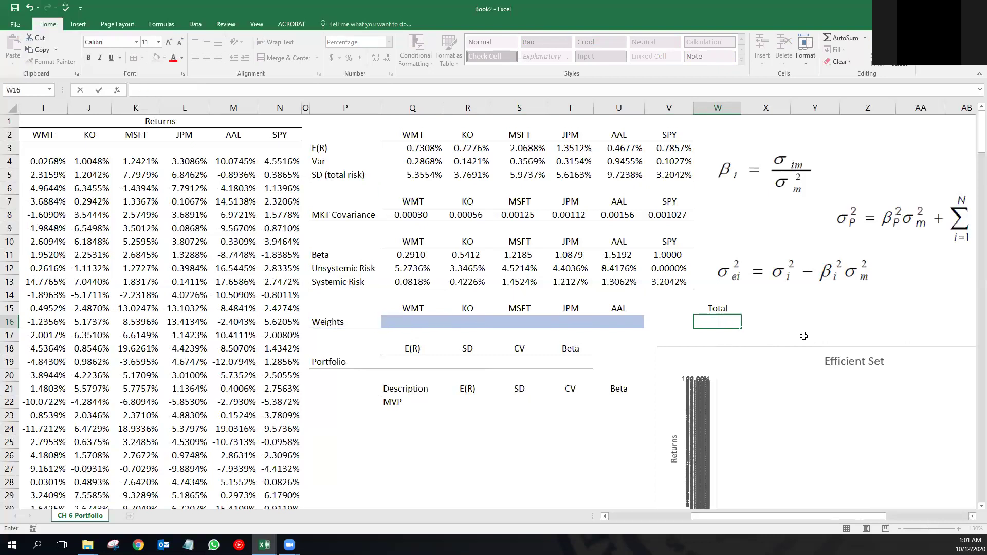
- Total the five portfolio weights in W16 with AutoSum, using =SUM(Q16:U16)
click(695, 323)
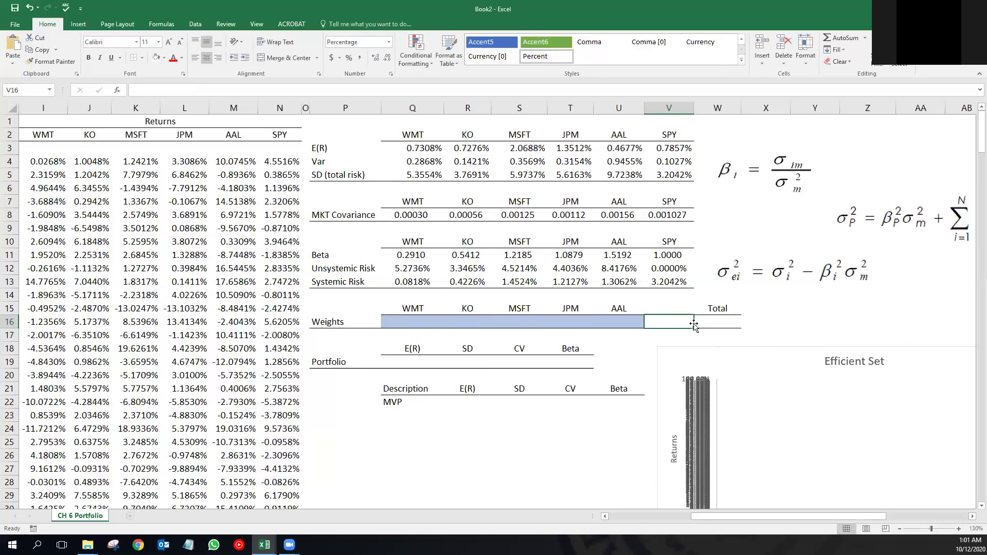
click(840, 37)
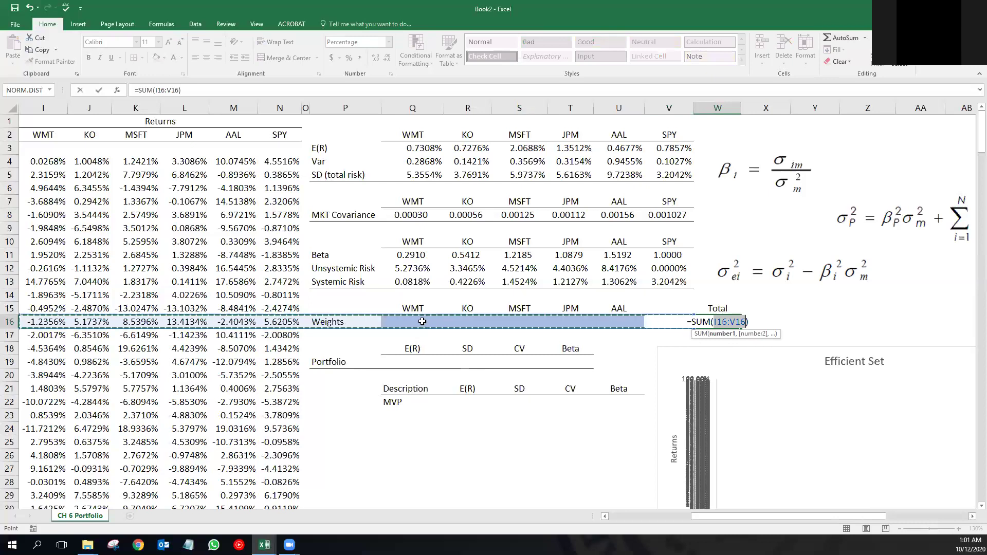
drag(440, 320, 609, 321)
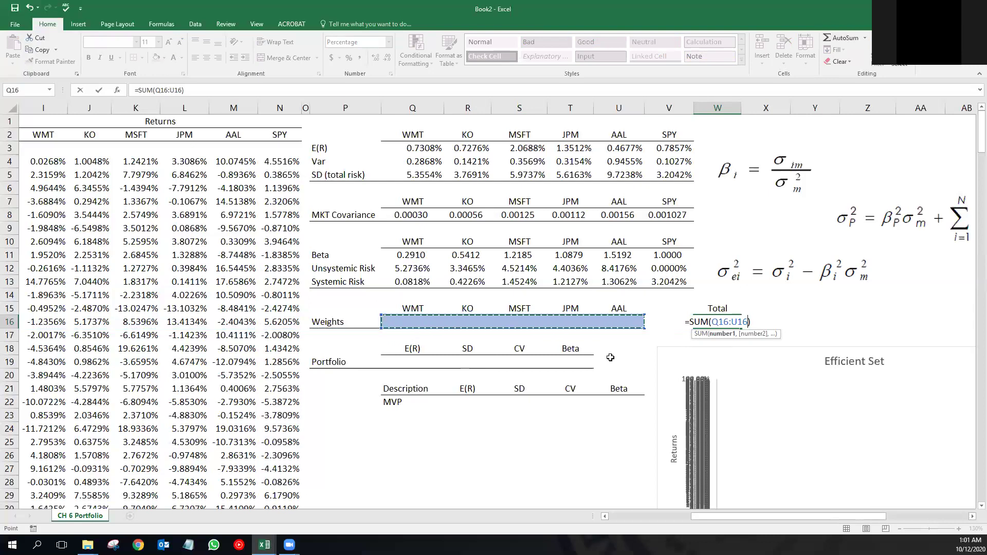
key(Return)
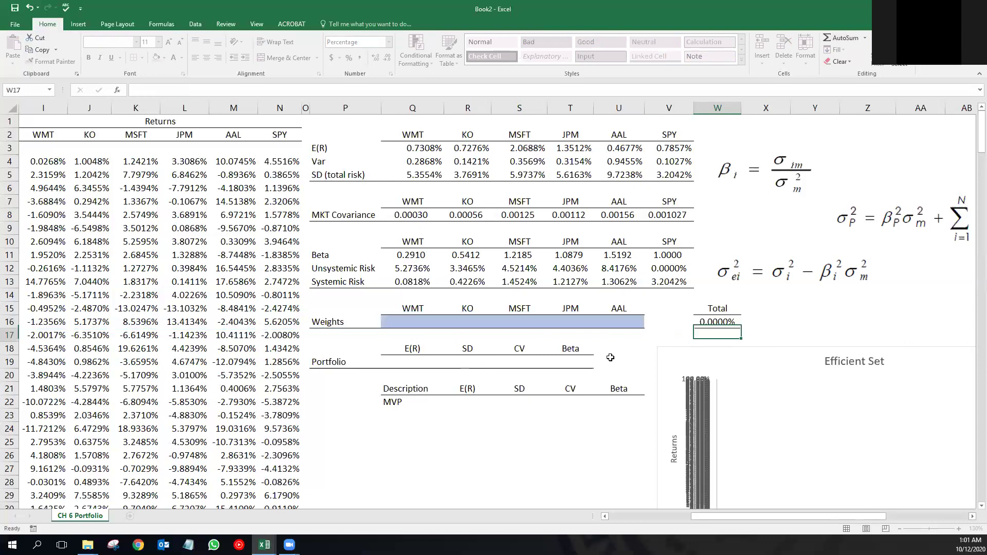
key(Up)
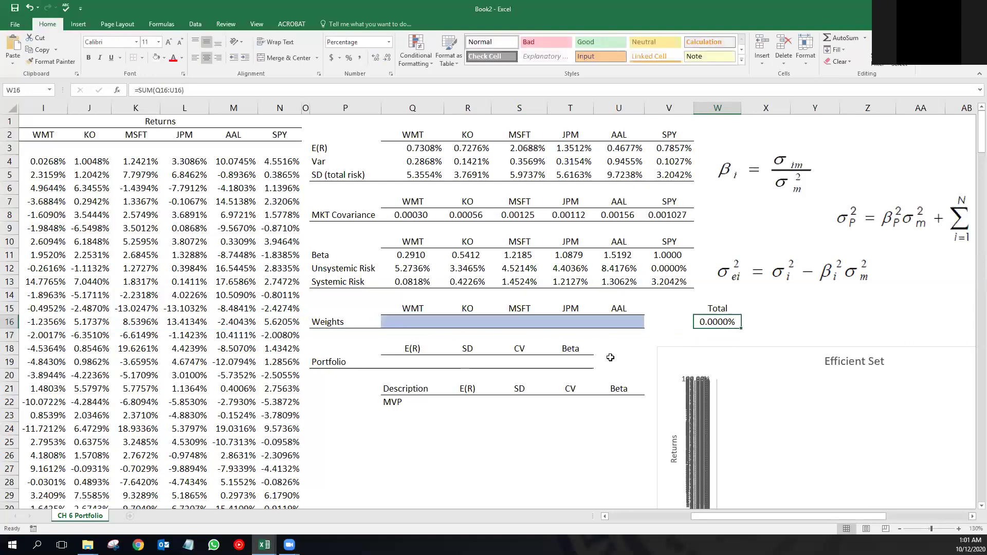
- Review the weight cell of each stock from WMT to AAL and the Total formula in W16
click(424, 319)
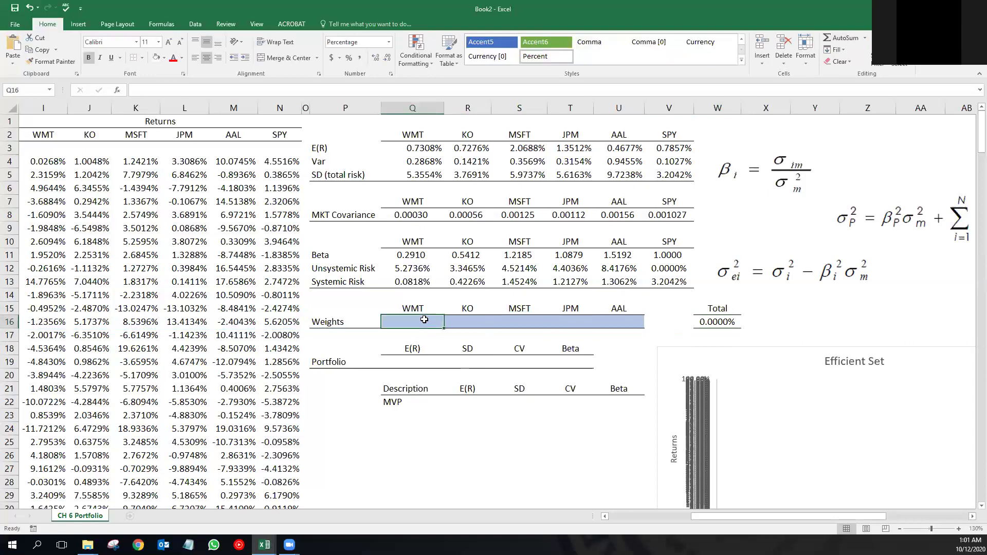
click(476, 321)
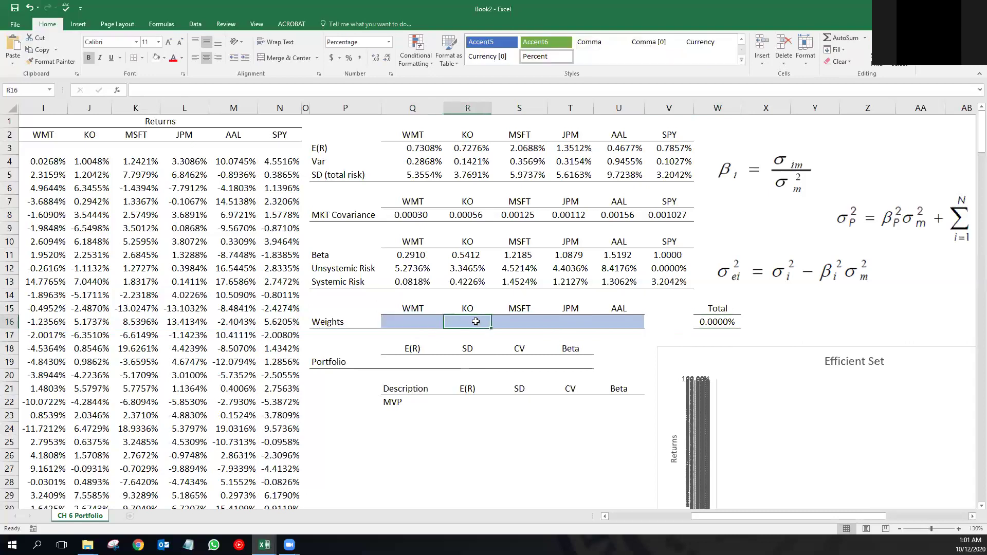
click(522, 320)
click(582, 325)
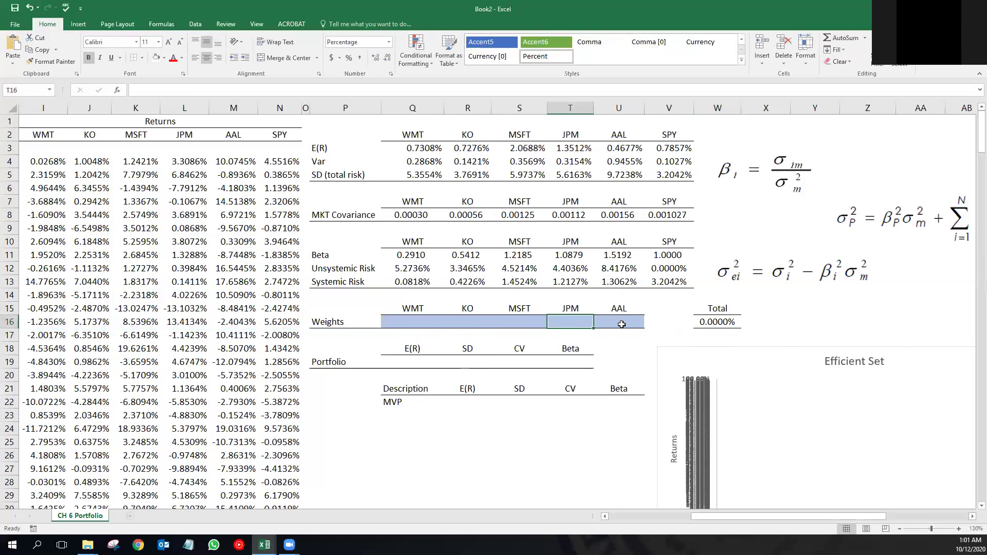
click(622, 325)
click(711, 320)
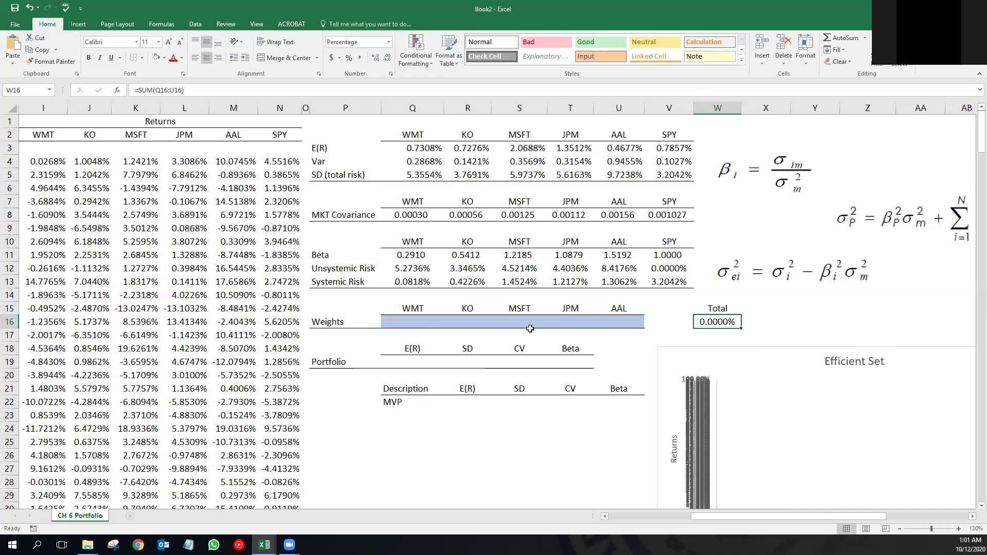
drag(400, 319, 625, 319)
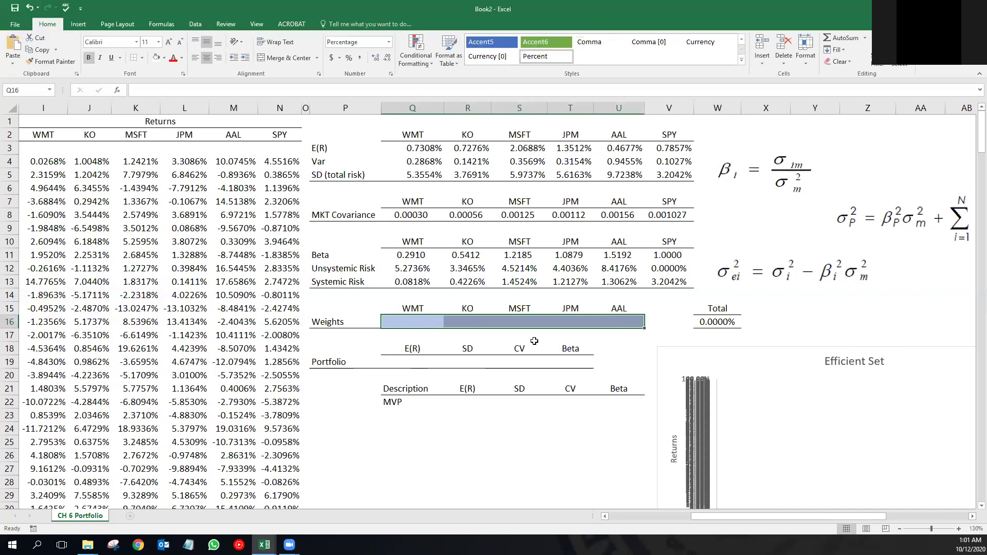
- Enter WMT's weighted expected return in the portfolio E(R) cell Q19 with =Q16*Q3
click(400, 364)
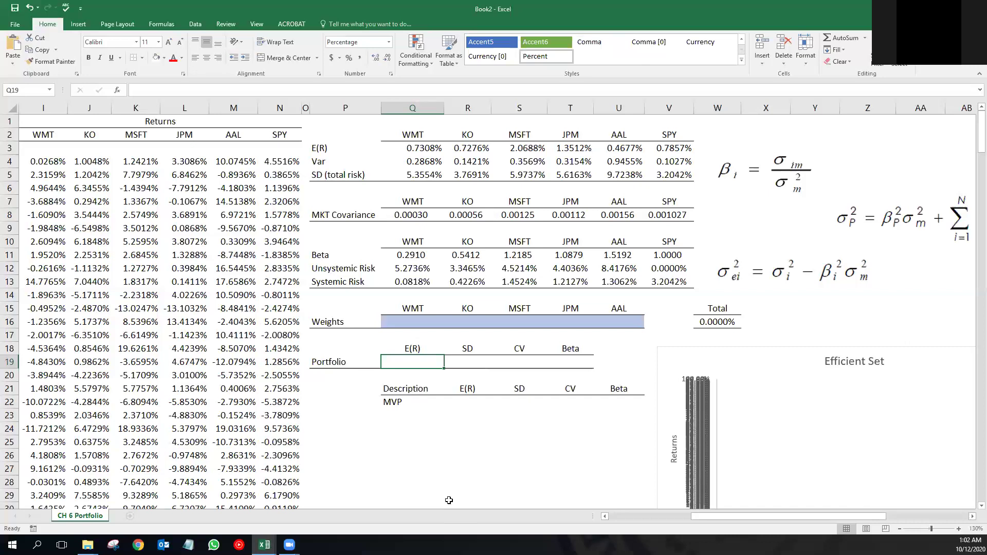
text(=)
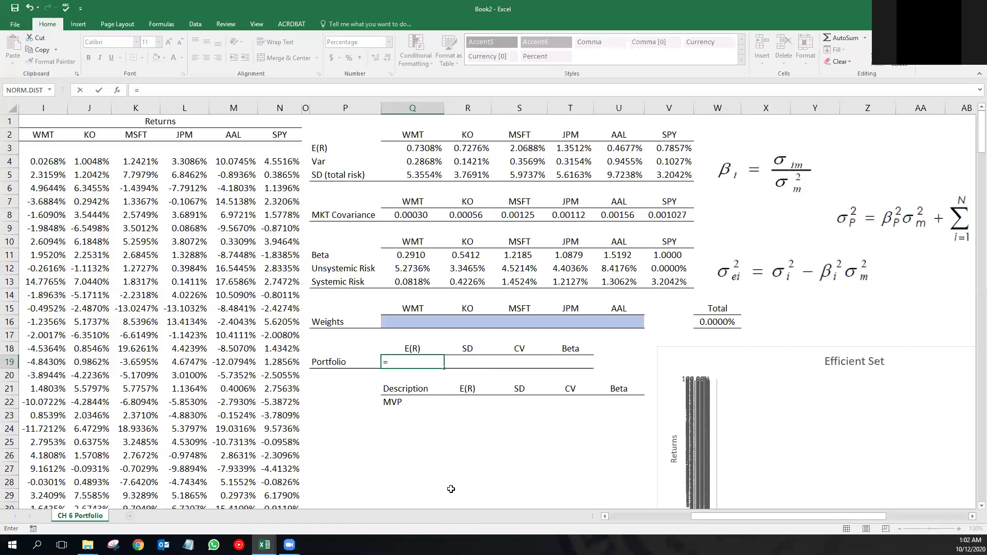
click(413, 322)
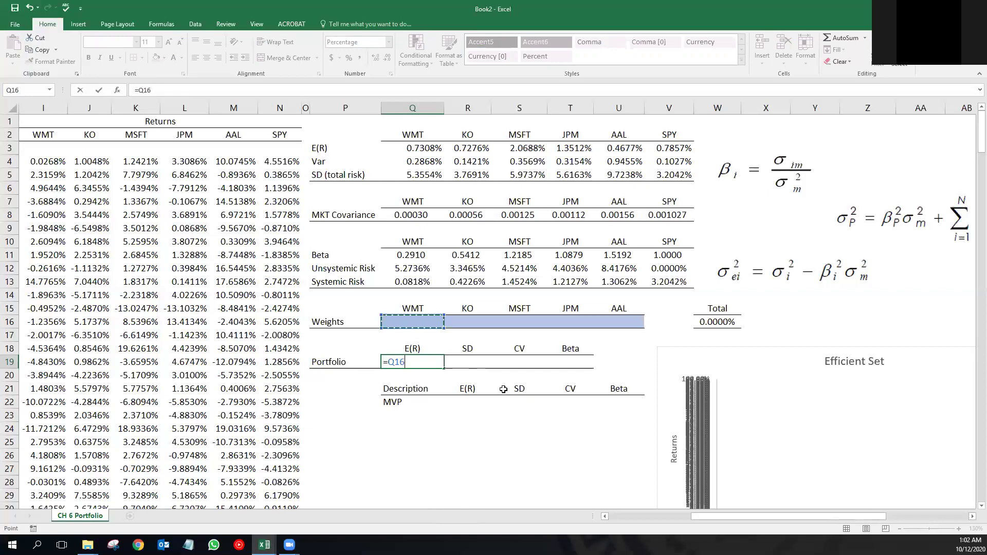
text(*)
click(409, 146)
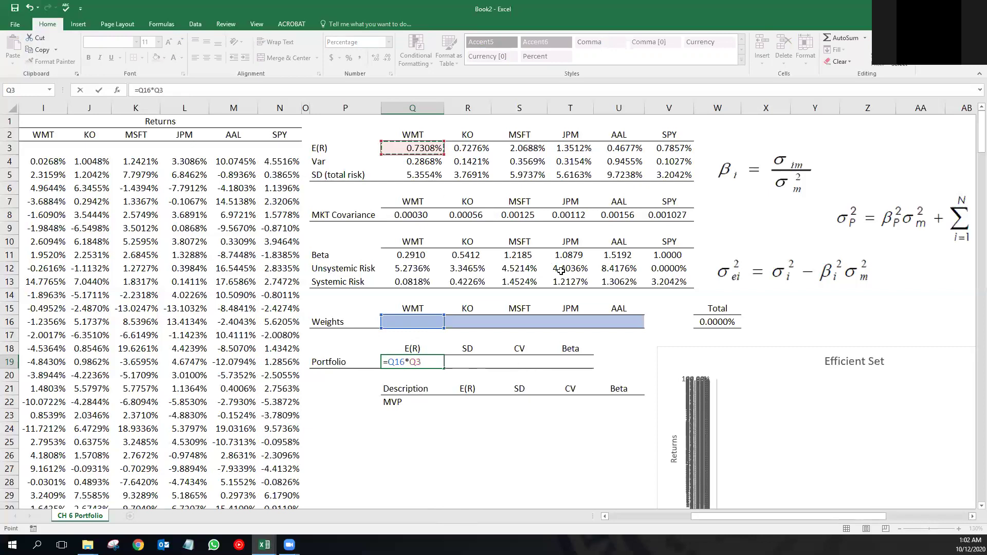
key(ctrl+Return)
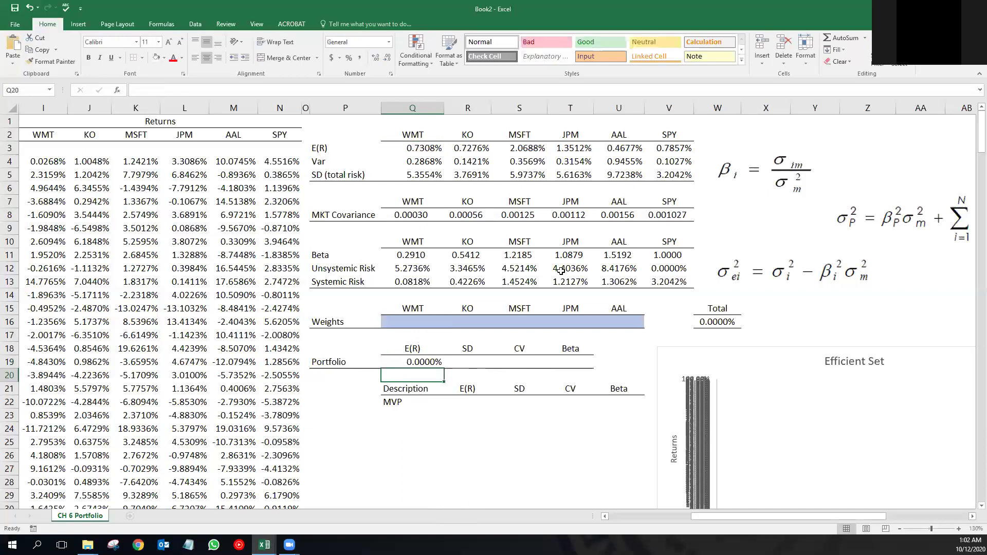
- Add KO's weighted expected return to the portfolio E(R) formula in Q19, extending it to =Q16*Q3+R16*R3
click(414, 321)
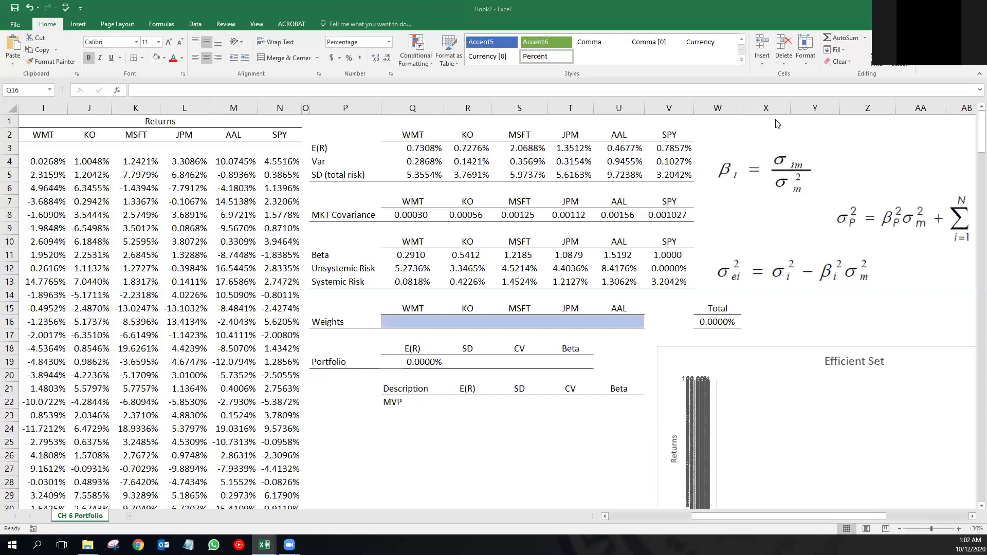
click(434, 362)
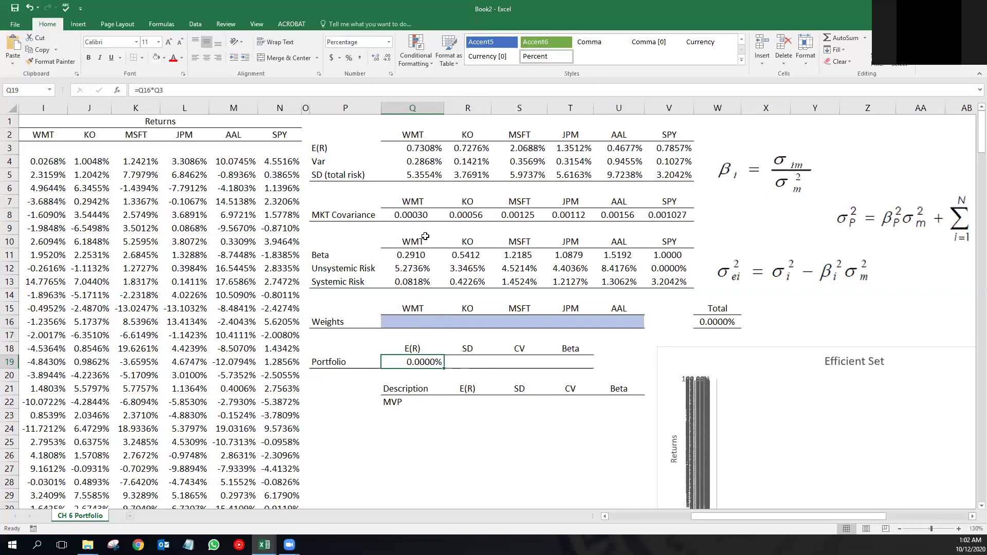
click(174, 91)
text(+)
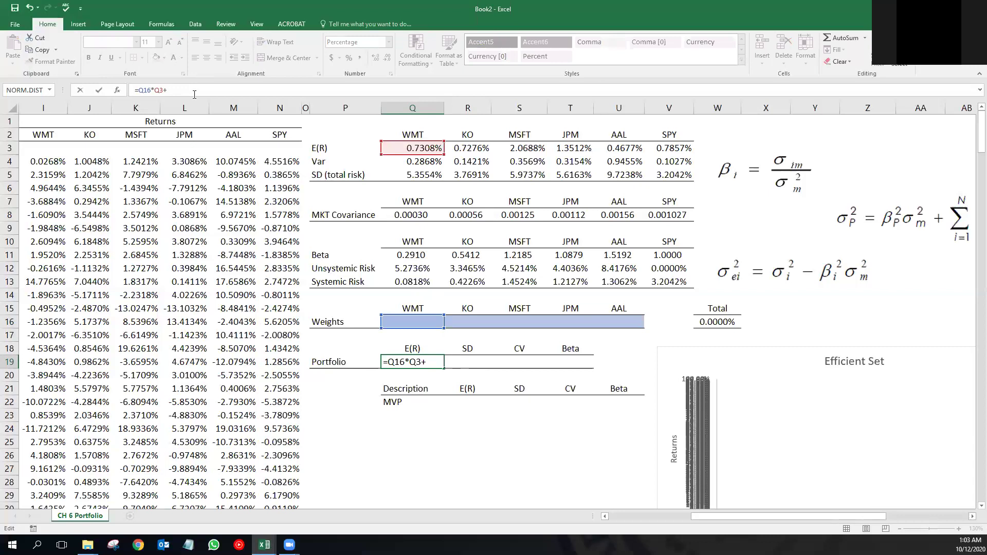
click(479, 318)
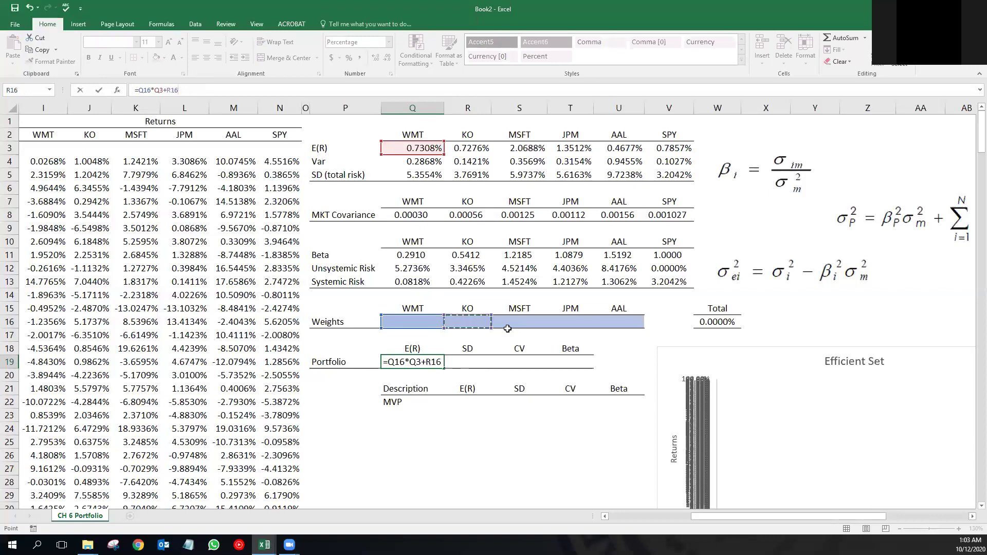
text(*)
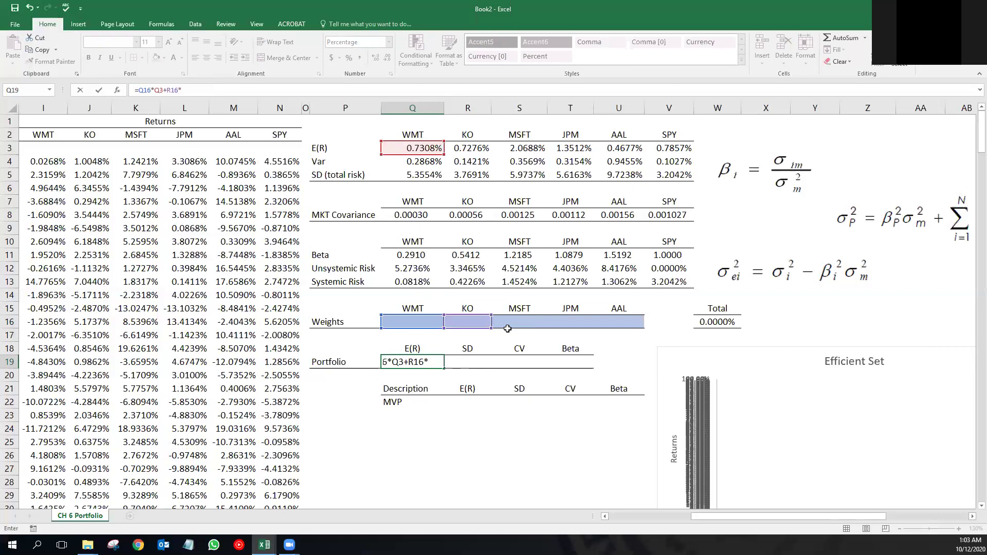
click(476, 149)
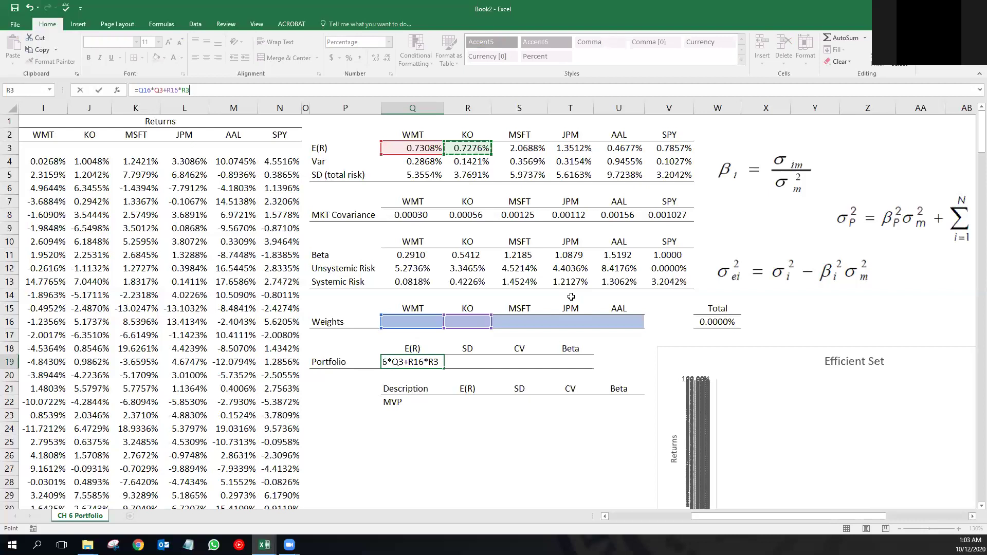
- Append the MSFT and JPM weighted expected returns, +S16*S3+T16*T3, to the portfolio E(R) formula in Q19
text(+)
click(508, 318)
text(*)
click(513, 151)
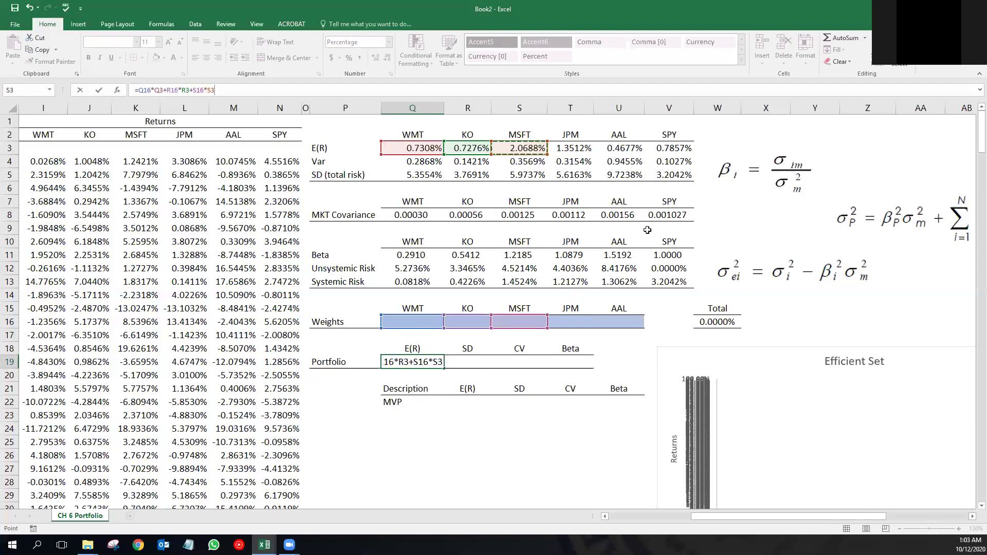
text(+)
click(580, 320)
text(*)
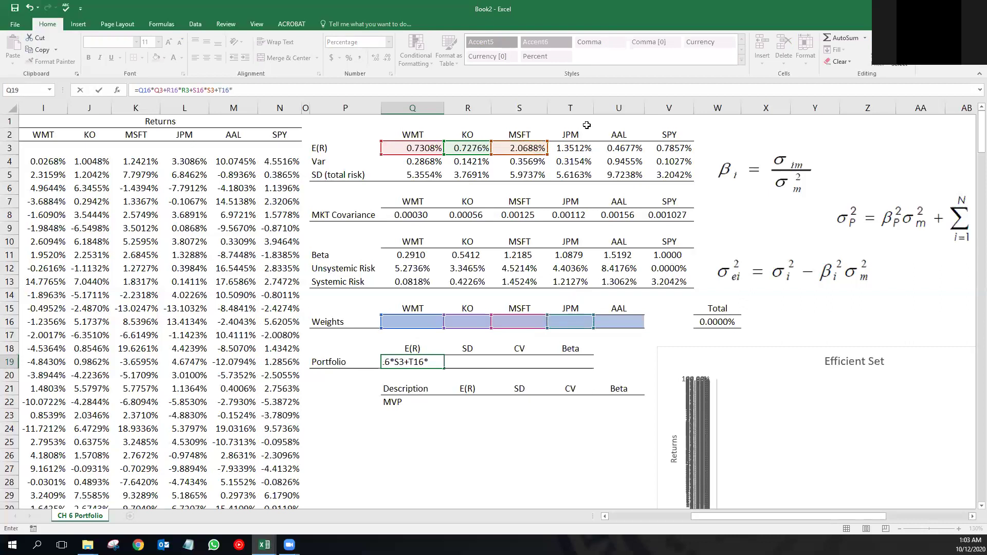
click(578, 148)
- Complete the portfolio E(R) formula in Q19 with AAL's weighted expected return, +U16*U3
text(+)
click(630, 318)
text(*)
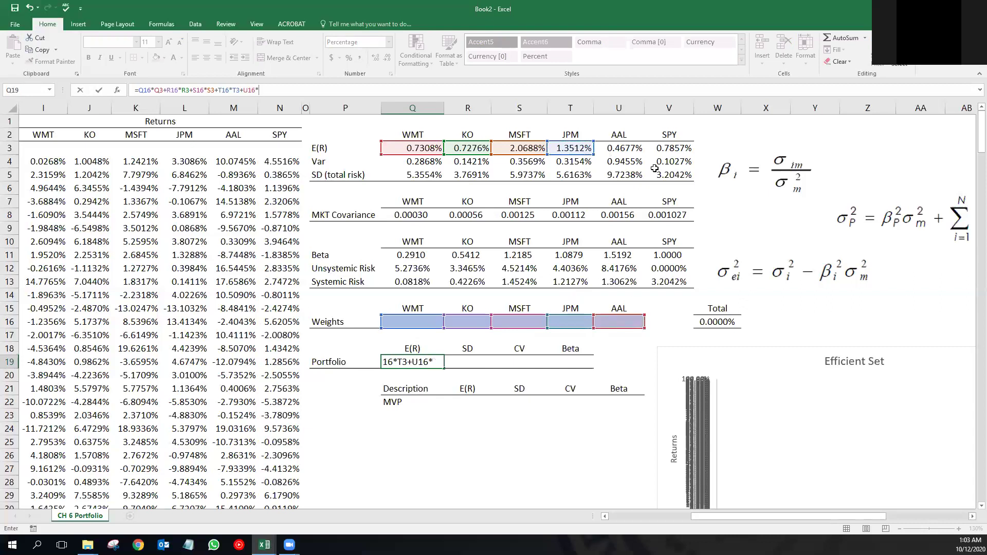
click(626, 149)
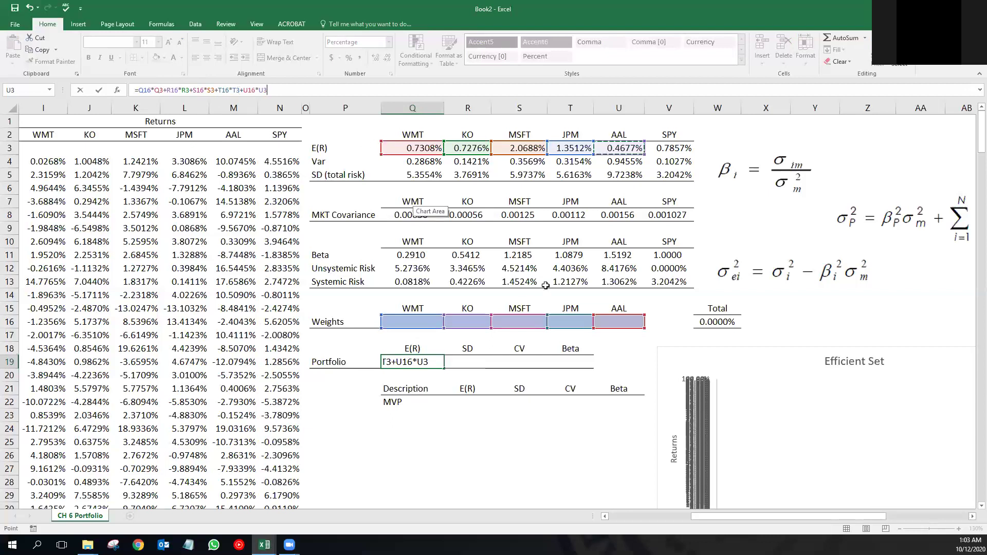
key(Return)
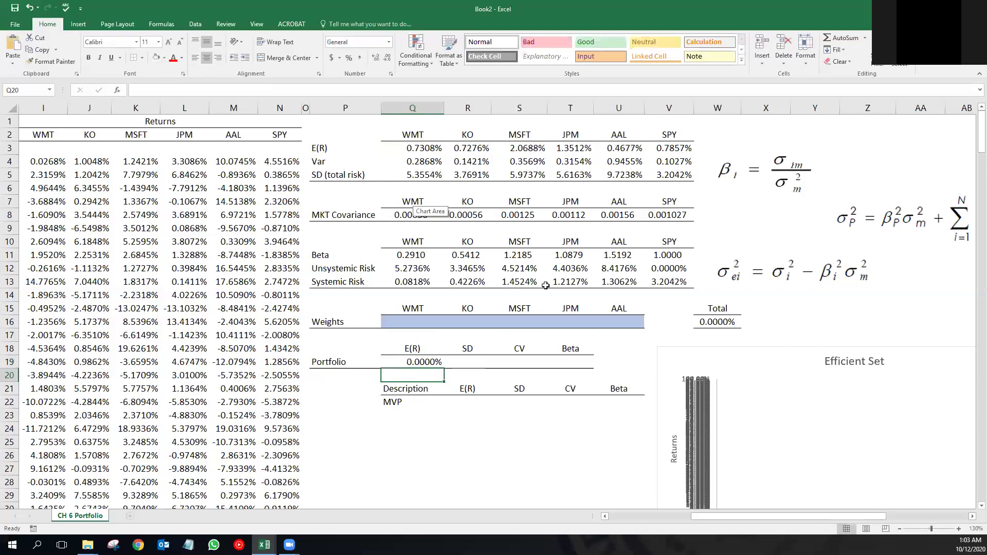
- Stack the beta, unsystematic variance and portfolio variance equation pictures in one column beside the risk tables, above the weights Total
key(Up)
key(Right)
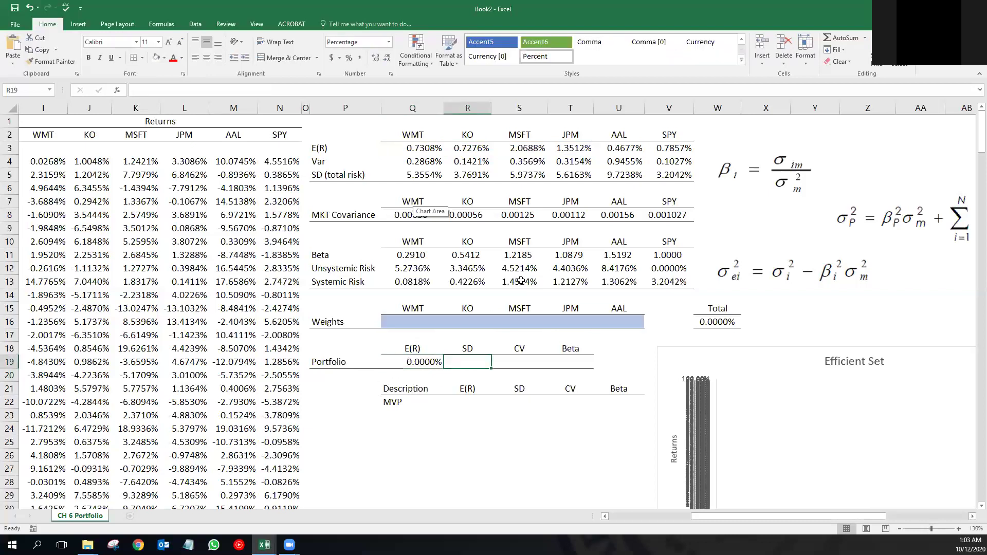
drag(770, 177, 767, 160)
mouse_move(902, 219)
mouse_down()
mouse_move(803, 218)
mouse_move(912, 229)
mouse_up()
drag(774, 265, 770, 189)
drag(891, 228, 780, 265)
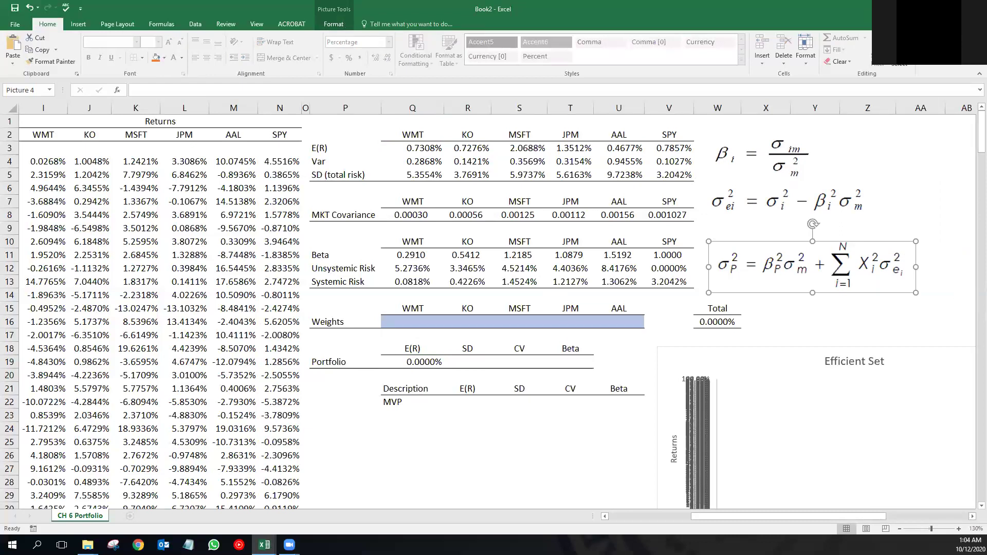
key(Escape)
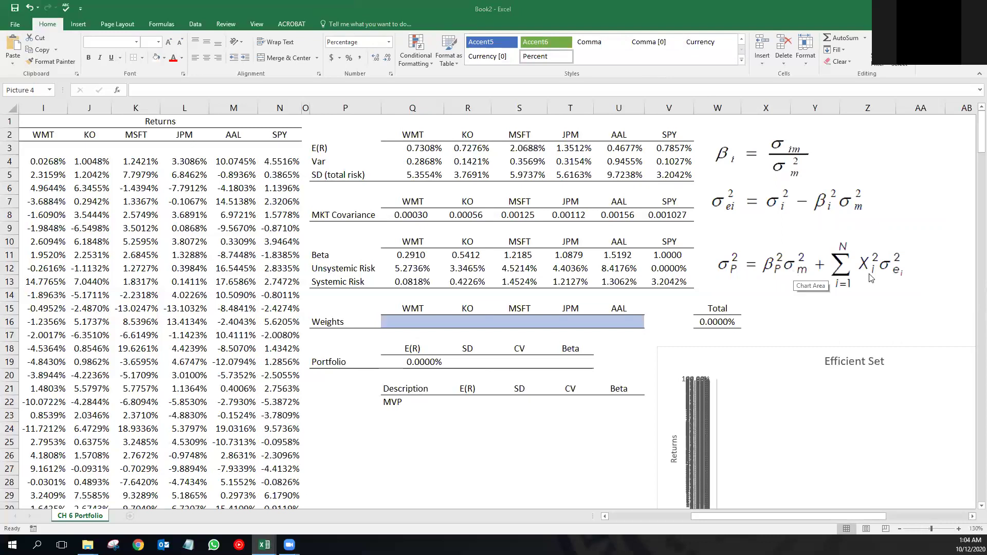
- Start the portfolio SD formula in R19 as the square root of the squared portfolio beta, =SQRT(T19^2)
click(468, 362)
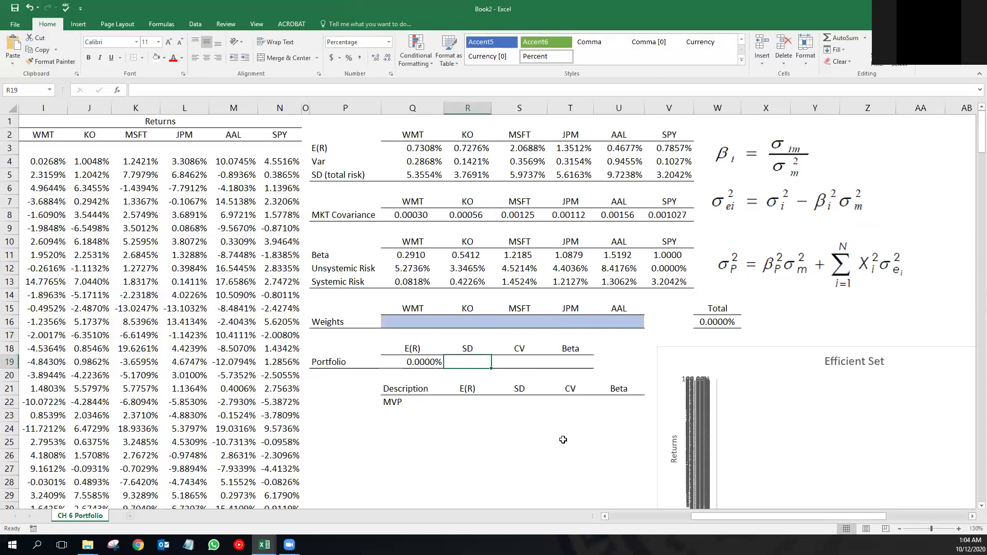
text(=)
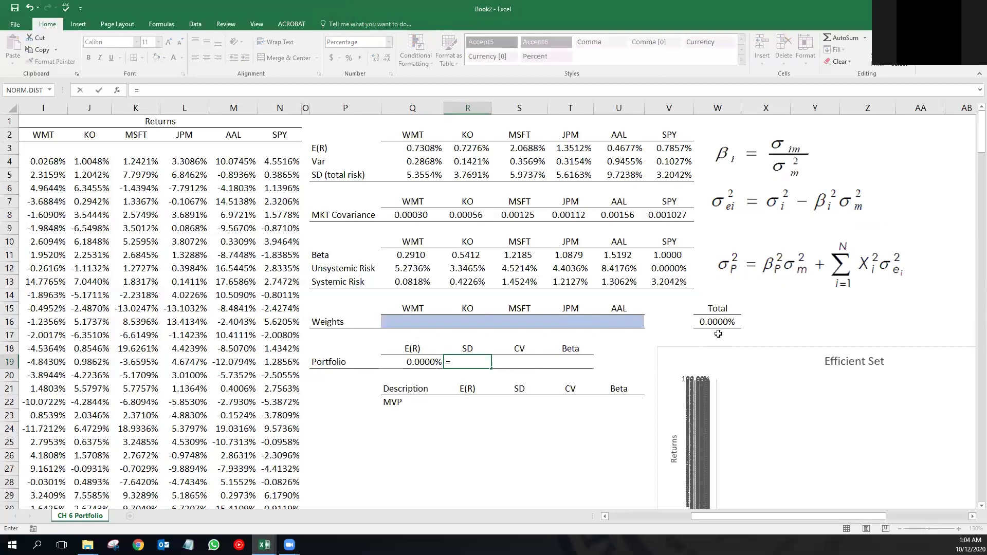
text(sqrt()
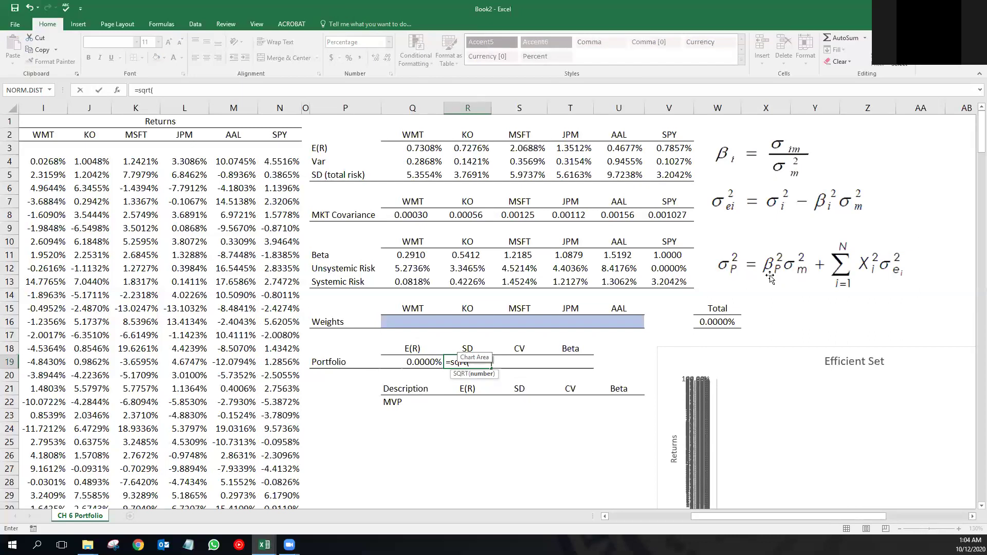
click(573, 363)
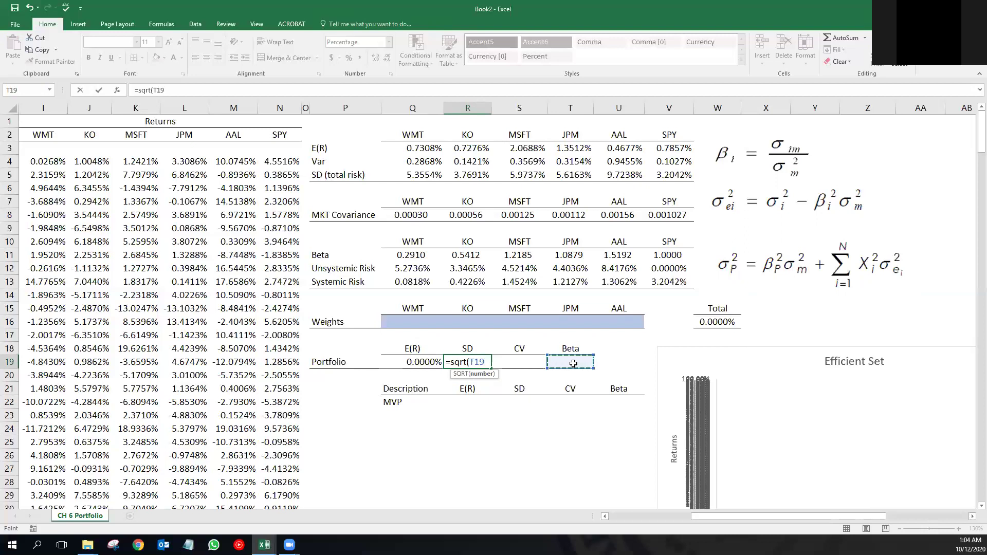
text(^2)
click(675, 162)
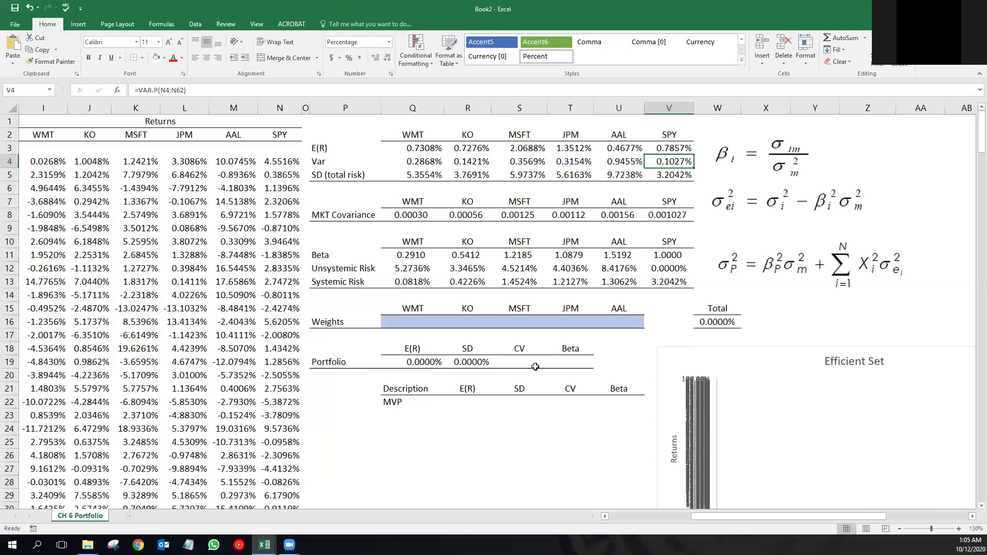
click(479, 361)
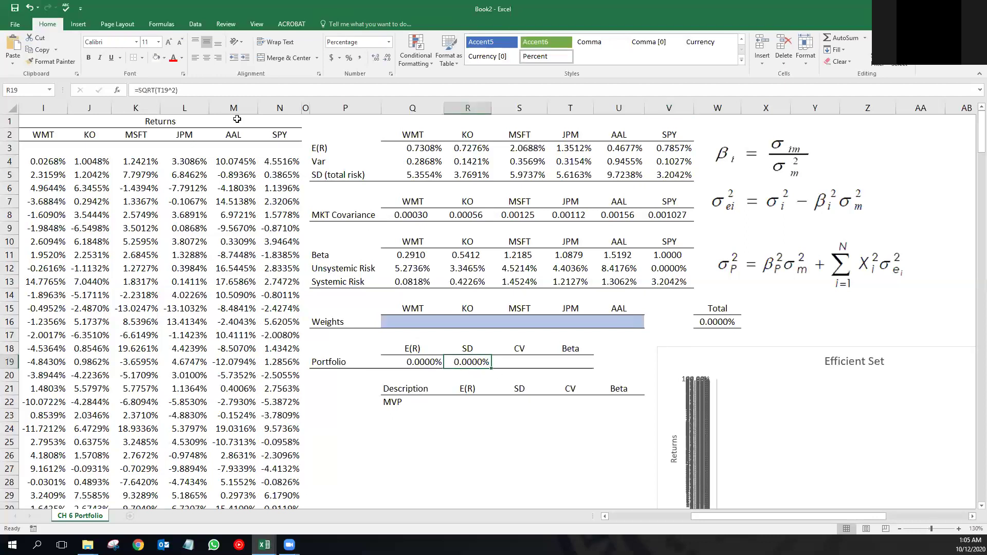
click(176, 91)
text(*)
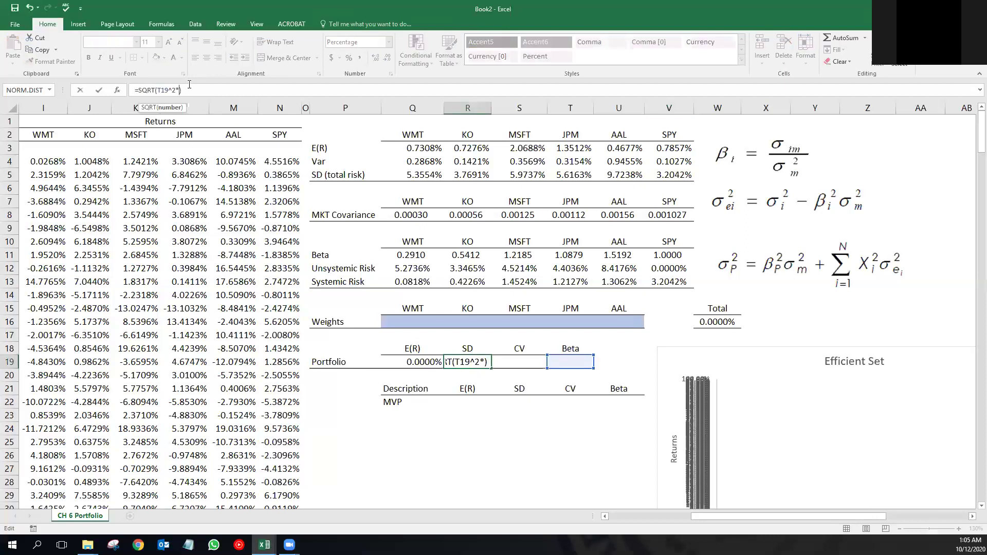
click(670, 163)
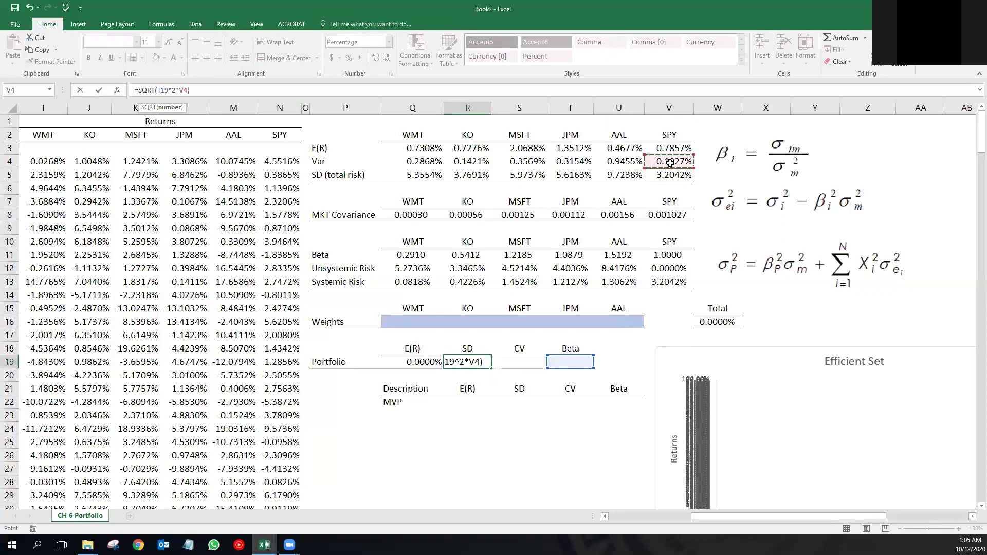
key(Escape)
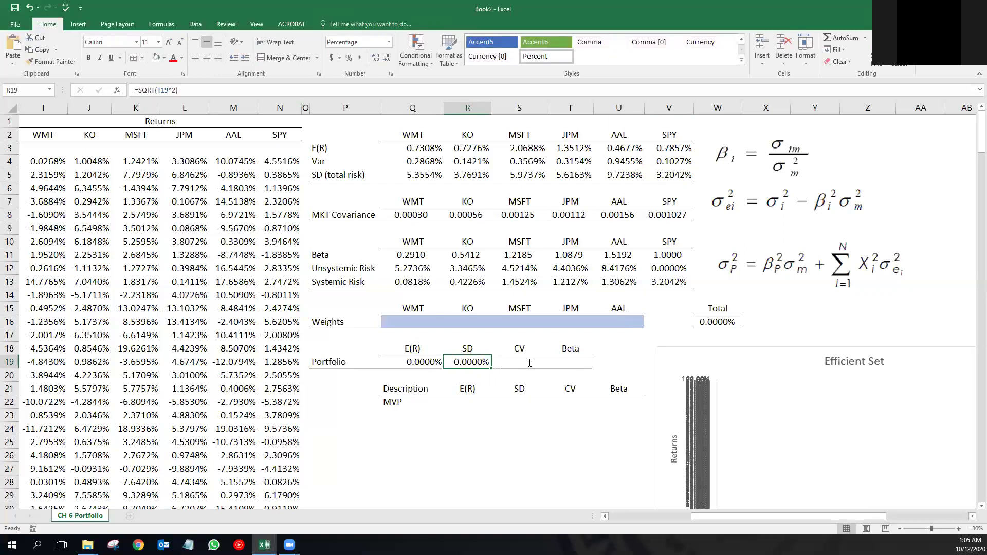
- Multiply the squared beta by SPY's variance in the portfolio SD formula in R19, making it =SQRT(T19^2*V4)
double_click(473, 363)
click(500, 363)
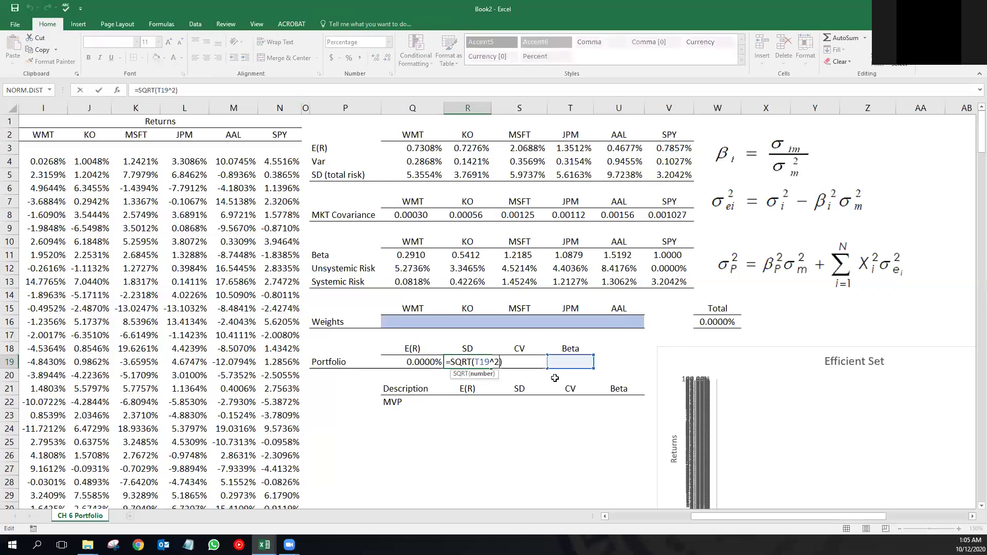
text(*)
click(661, 163)
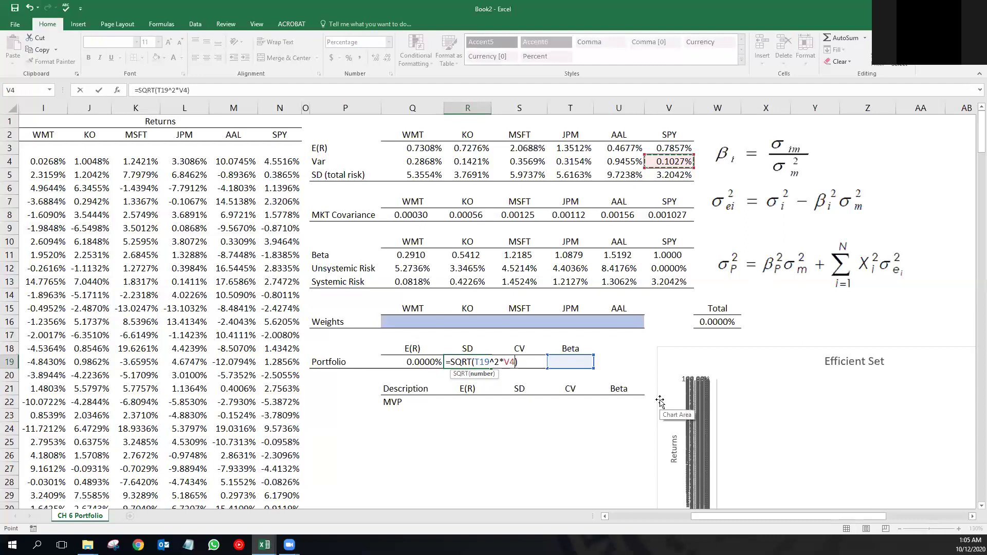
- Add WMT's squared weight times its squared unsystematic risk, +Q16^2*Q12^2, inside the square root in R19
text(+)
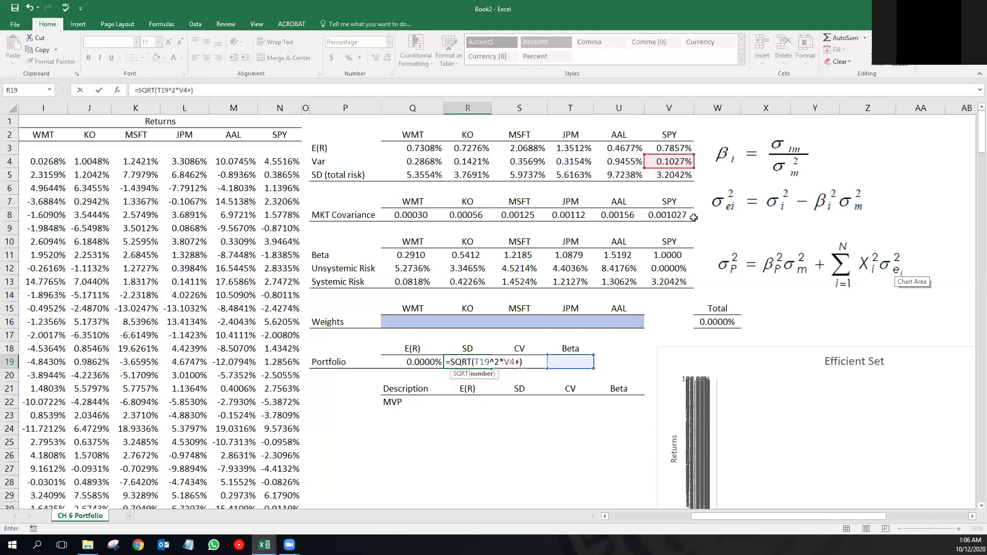
click(415, 320)
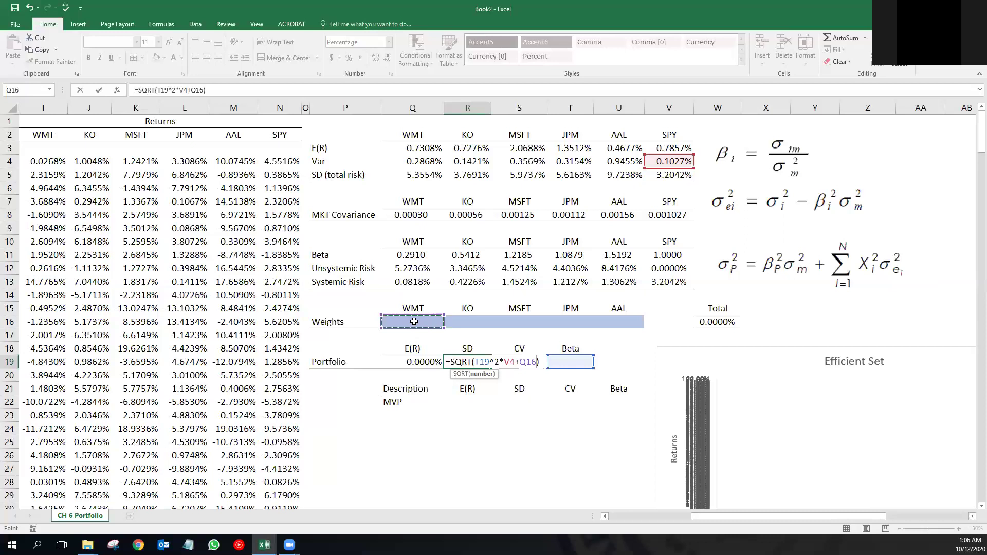
text(^2)
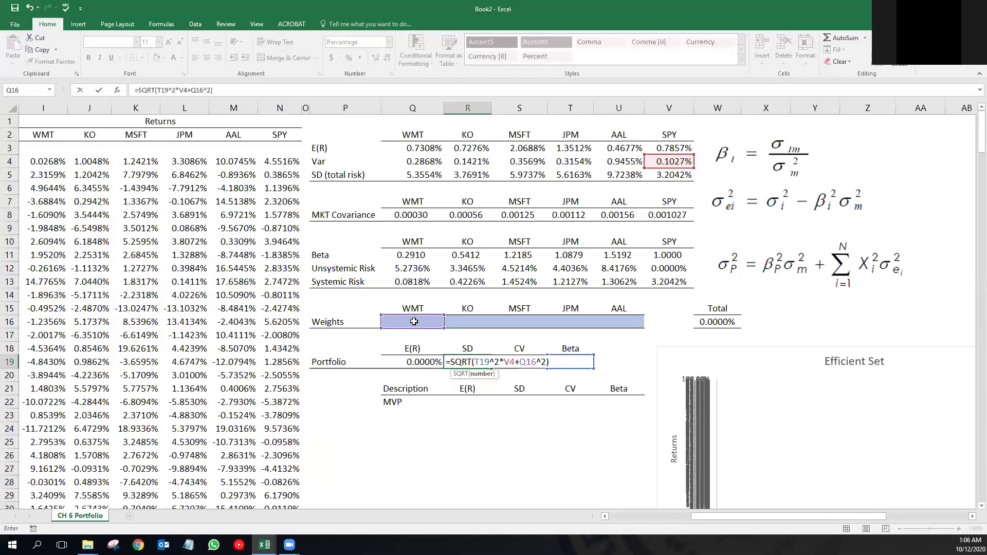
text(*)
click(415, 269)
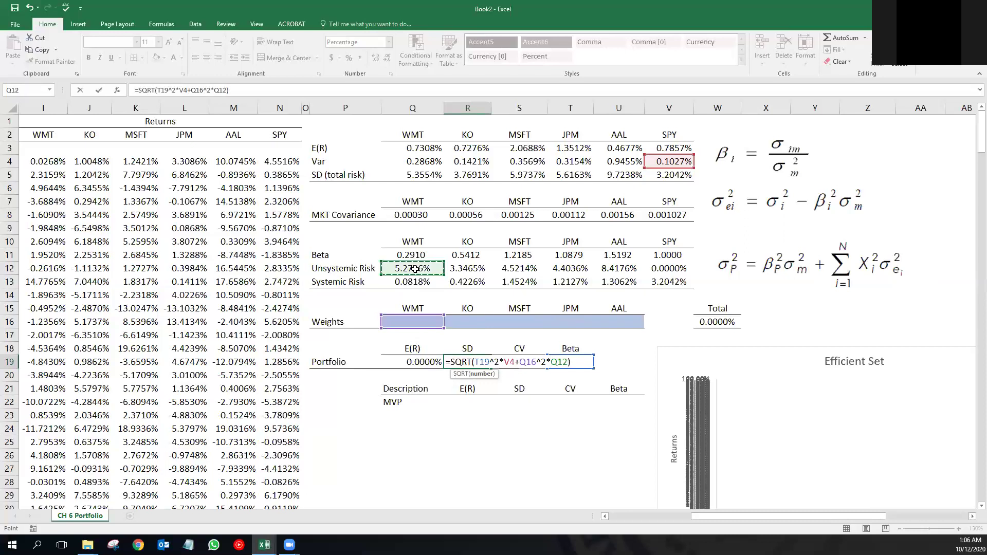
text(^2)
- Add KO's squared weight times its squared unsystematic risk, +R16^2*R12^2, inside the square root in R19
text(+)
click(469, 321)
text(^2+R16^2)
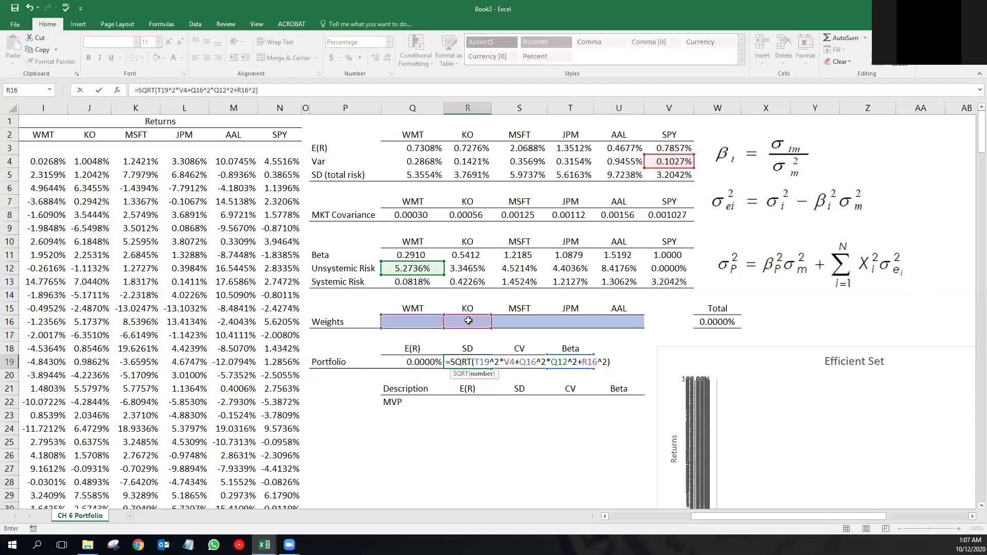
text(*)
click(472, 269)
text(^)
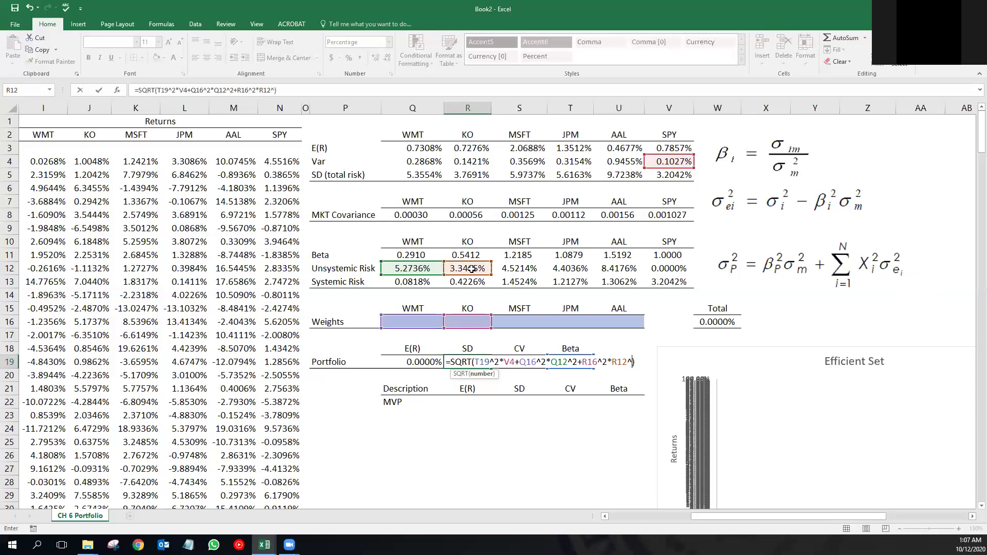
text(2+)
- Add MSFT's squared weight times its unsystematic risk, S16^2*S12, as the following term of the SD formula in R19
click(522, 323)
text(^2+S16^)
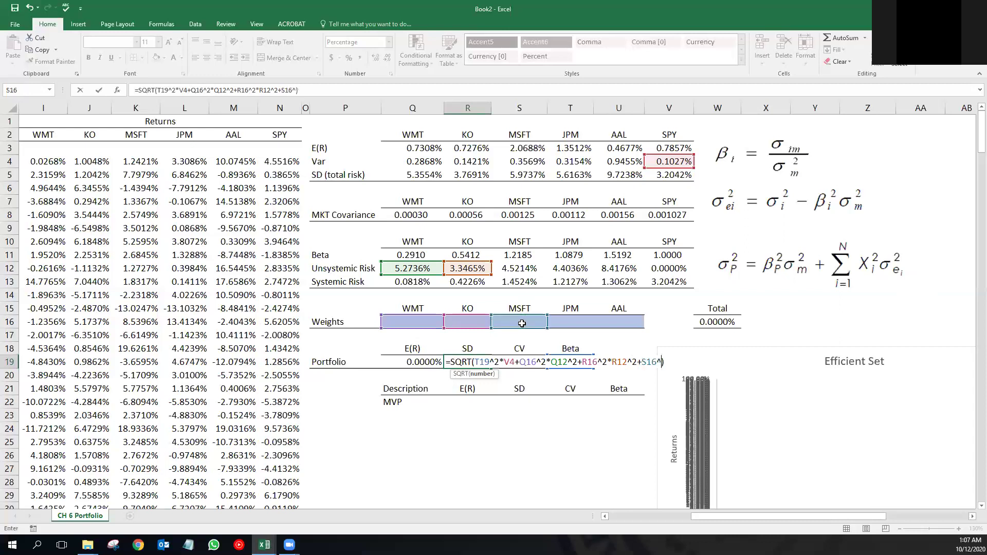
text(*)
click(522, 268)
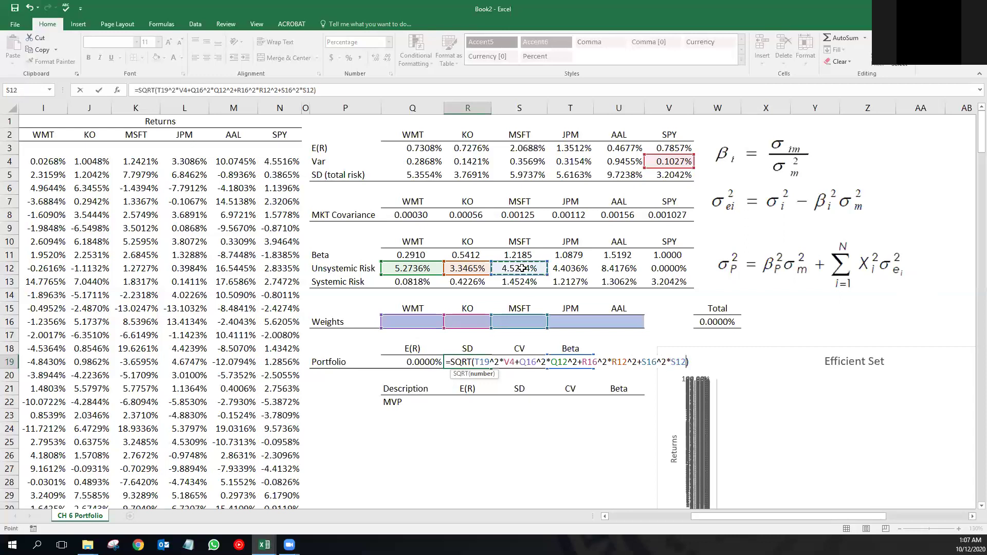
- Add JPM's squared weight times its squared unsystematic risk, +T16^2*T12^2, to the SD formula in R19
text(+)
click(575, 319)
text(^2)
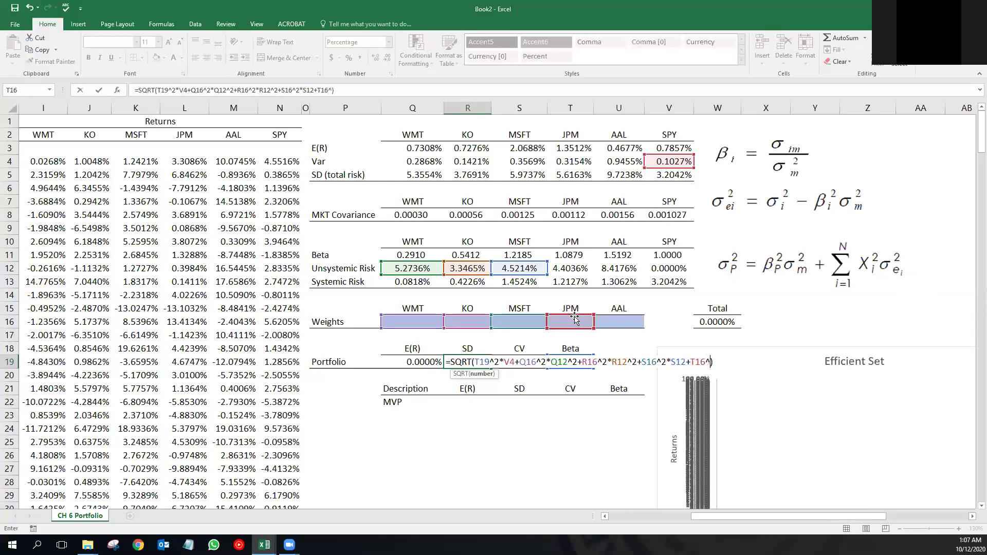
text(*)
click(569, 275)
text(^2+)
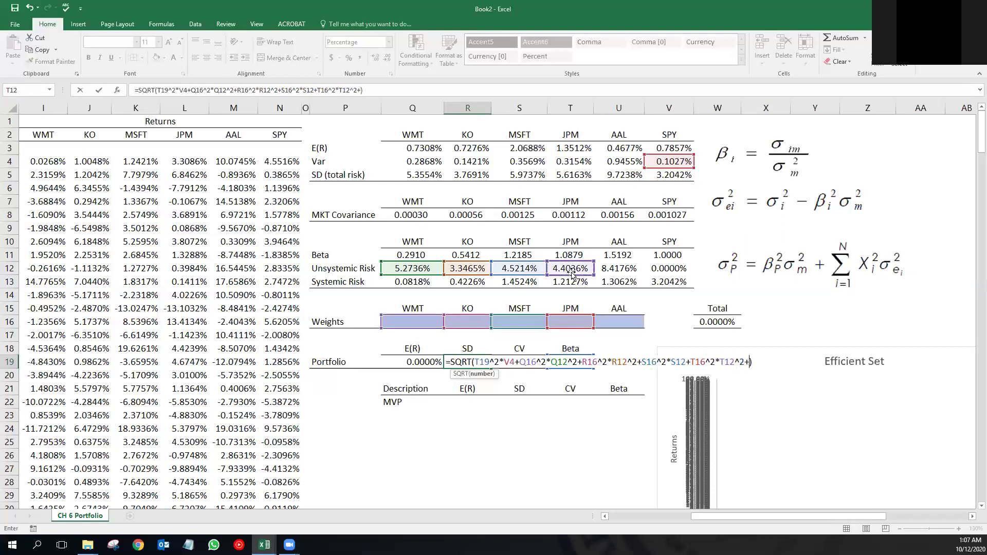
- Add AAL's squared weight times its squared unsystematic risk, U16^2*U12^2, as the last term of the SD formula in R19
click(610, 320)
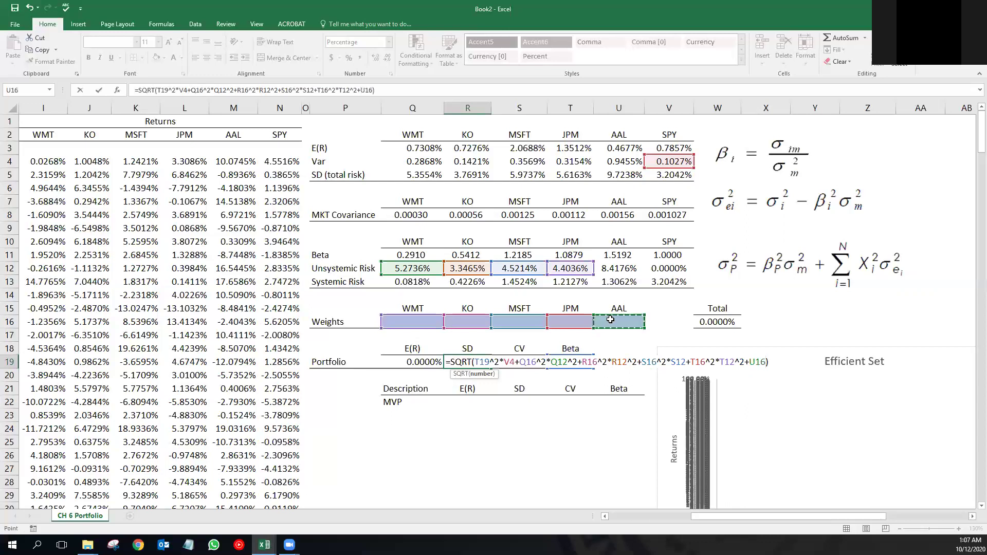
text(^2*)
click(615, 270)
text(^2*U12^2)
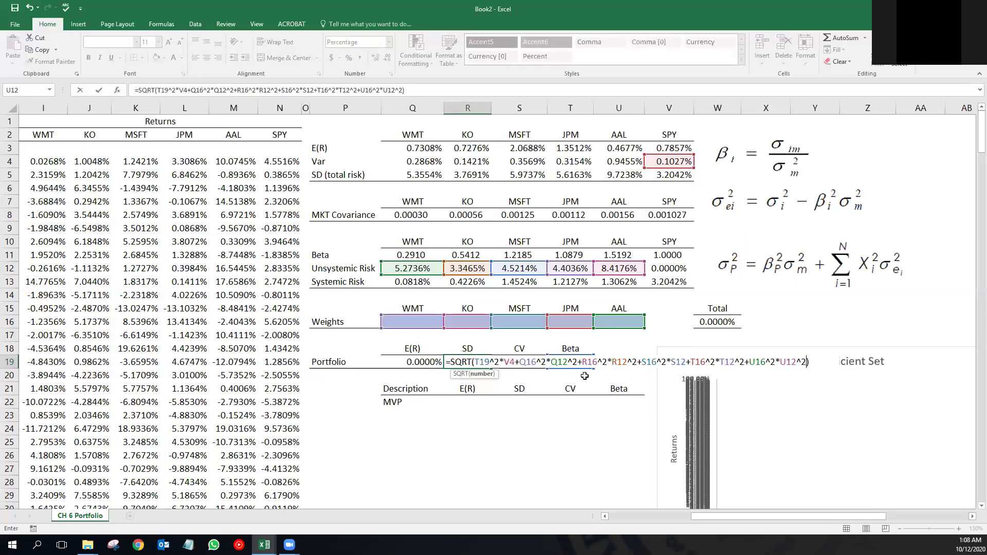
- Correct MSFT's term in the R19 SD formula by squaring its unsystematic risk, S12^2, and enter the formula
click(546, 363)
text(^2)
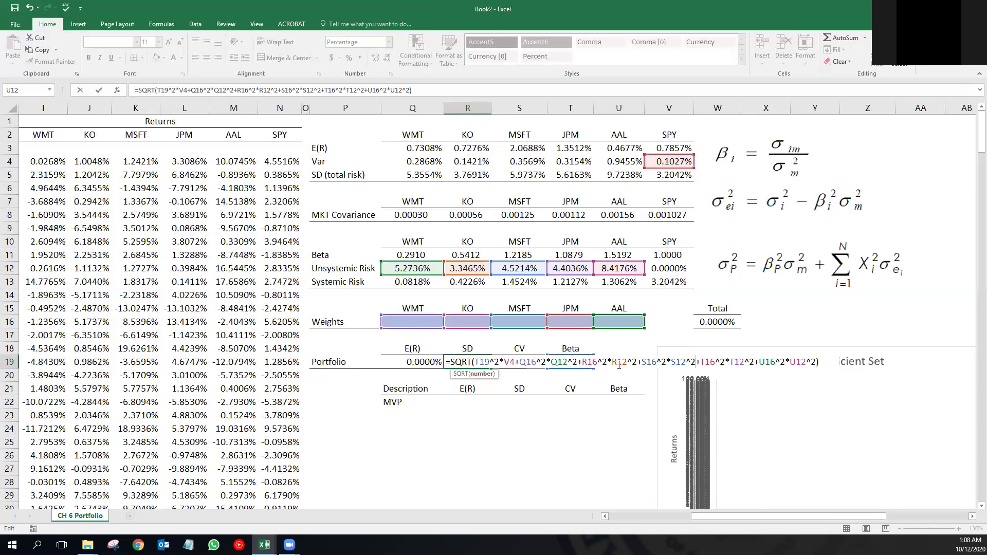
key(ctrl+Return)
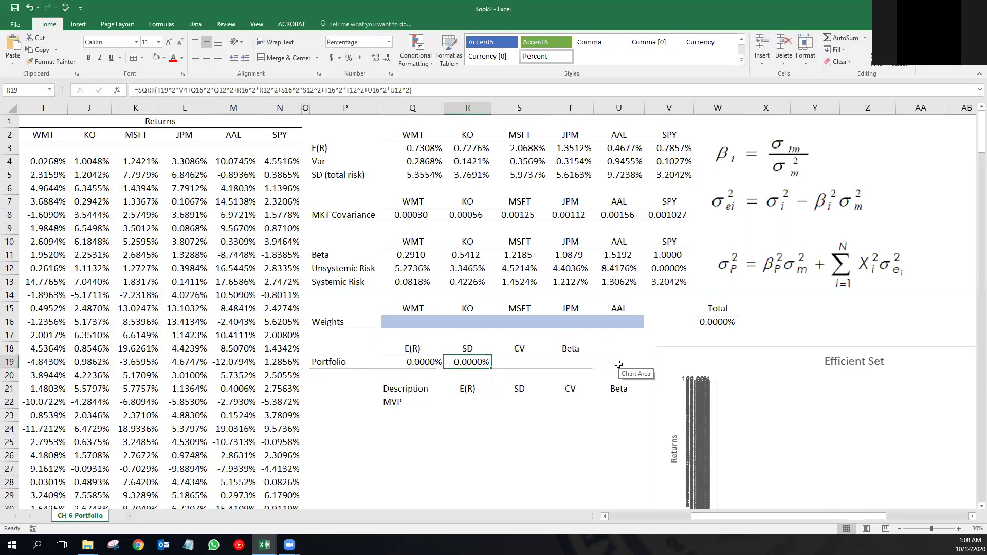
- Calculate the portfolio's CV in S19 as SD divided by expected return, =R19/Q19
key(Right)
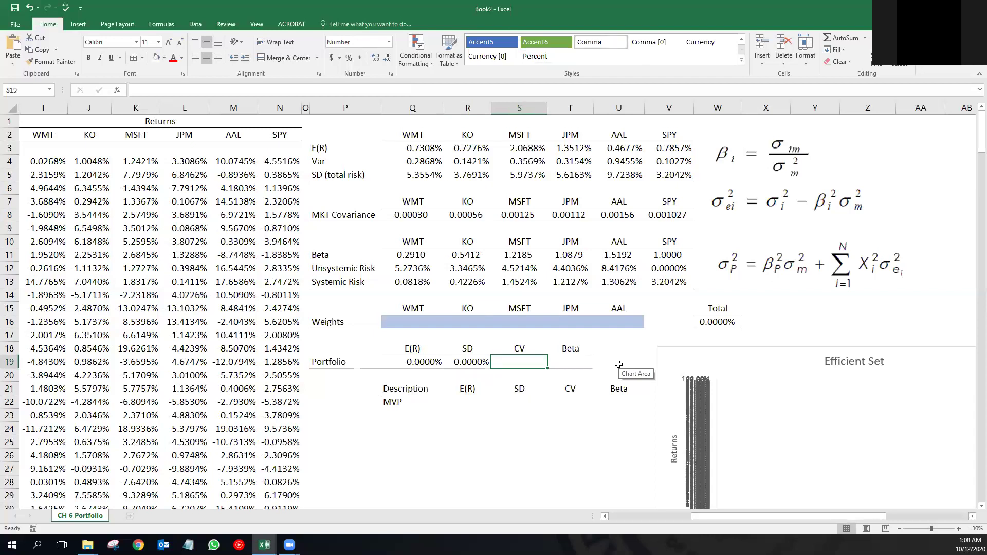
text(=)
key(Left)
text(/)
key(Left)
key(Left)
key(ctrl+Return)
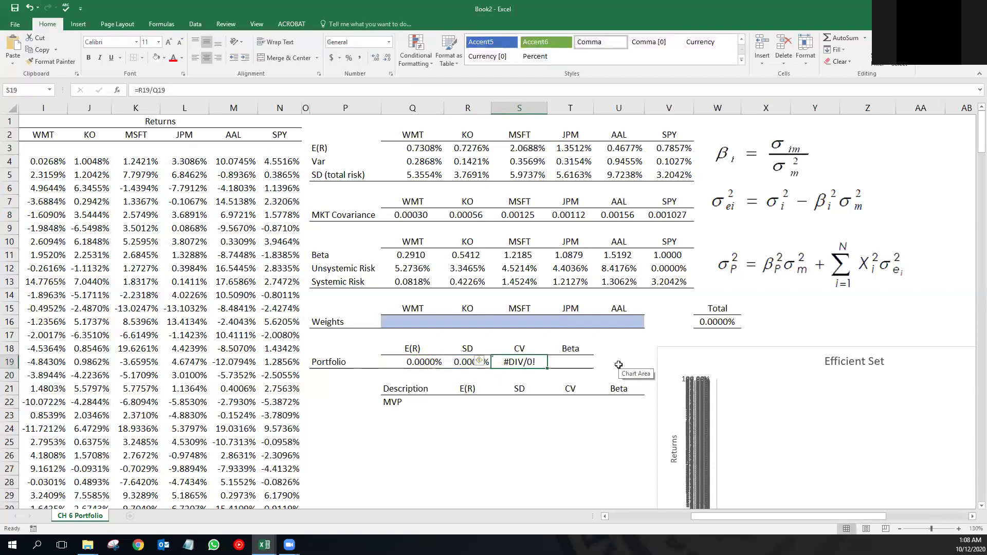
- Start the portfolio beta formula in T19 with WMT's weight times its beta, =Q16*Q11+
key(Left)
key(Left)
key(Right)
key(Right)
key(Right)
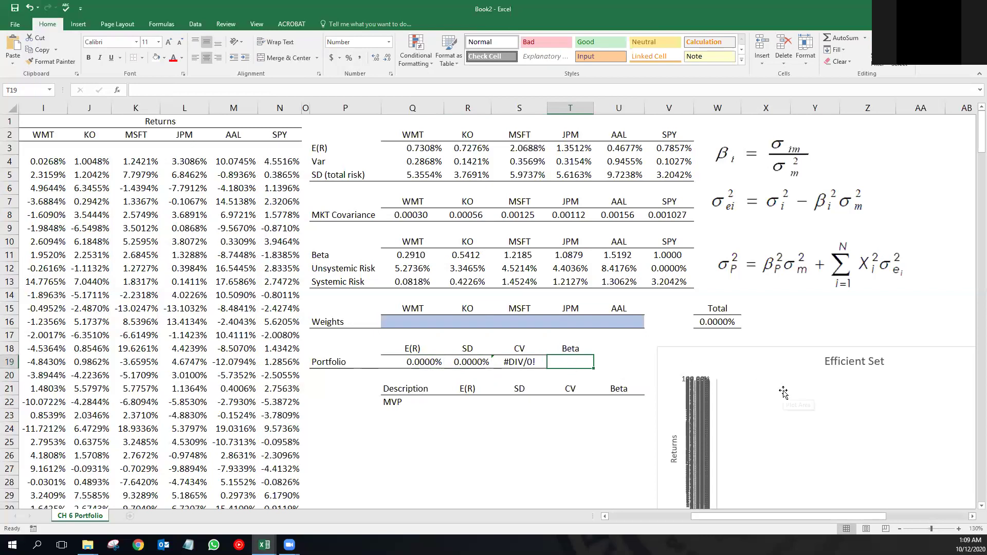
text(=)
click(402, 322)
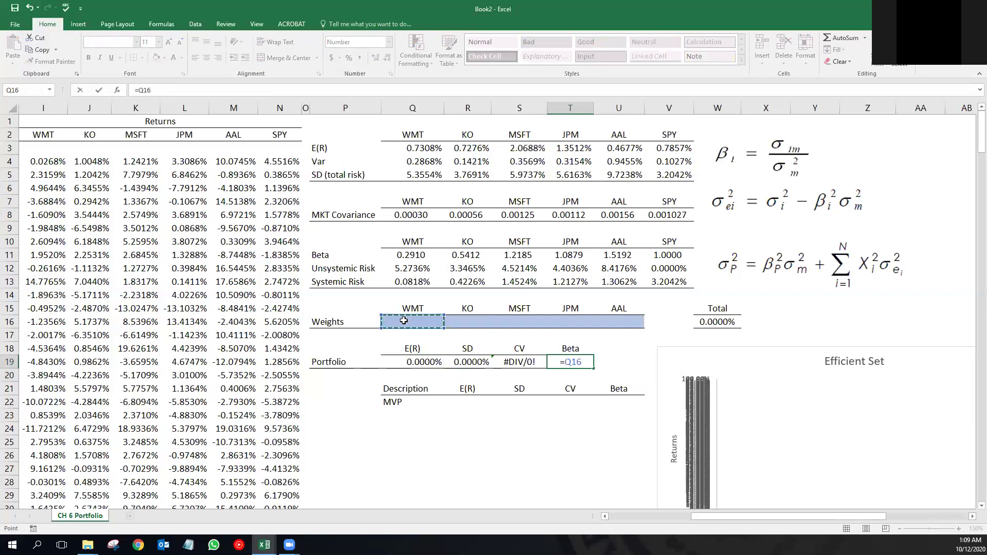
text(*)
click(411, 255)
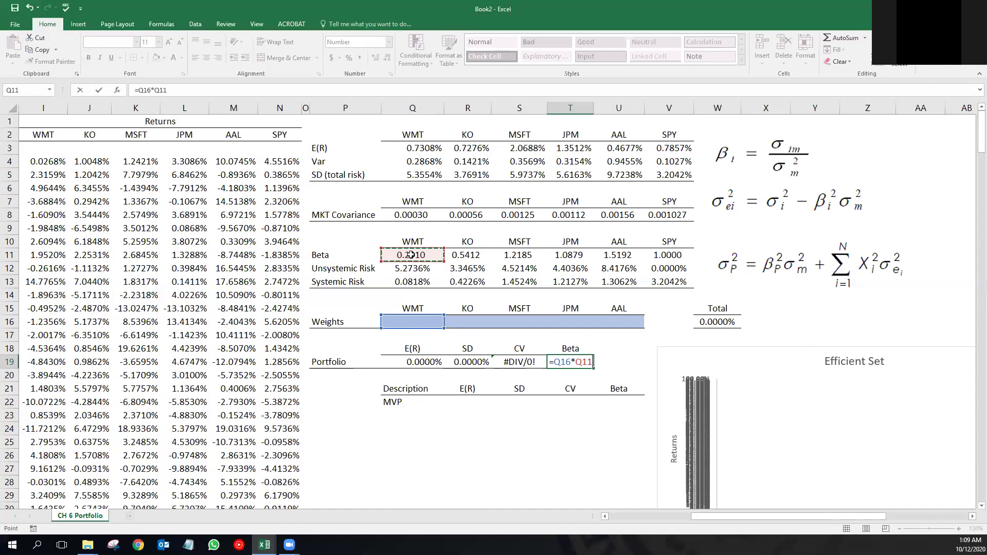
text(+)
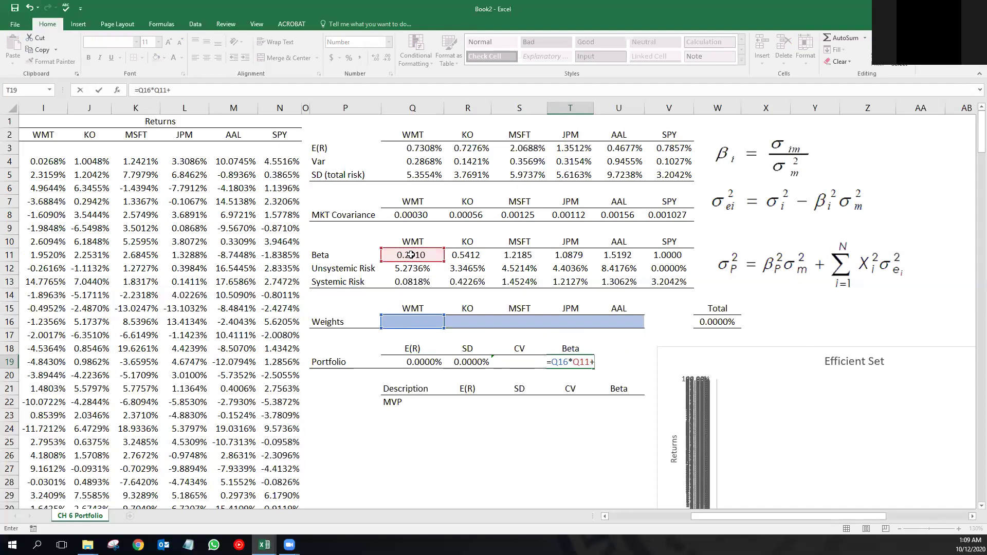
- Add the weight times beta of KO and MSFT, R16*R11+S16*S11+, to the beta formula in T19
click(475, 319)
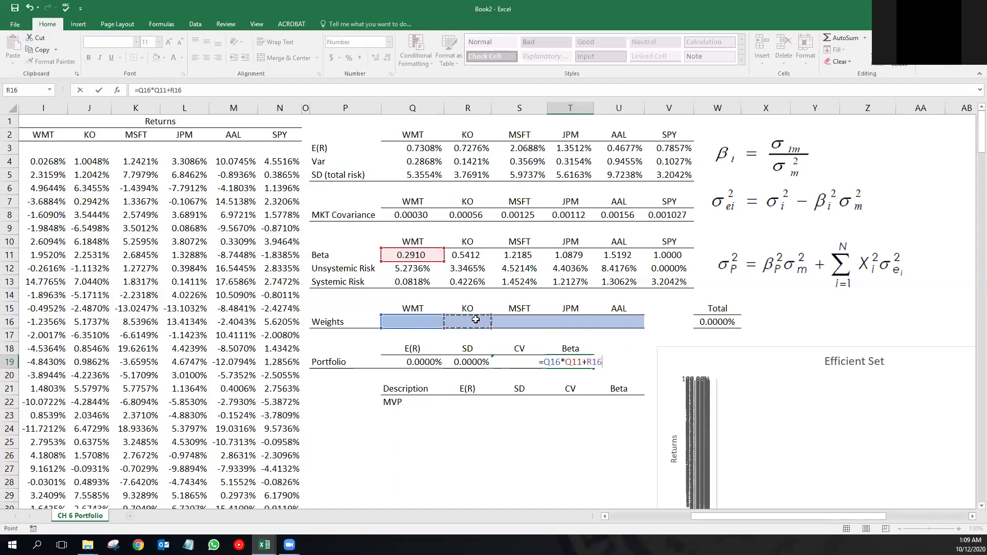
text(*)
click(469, 253)
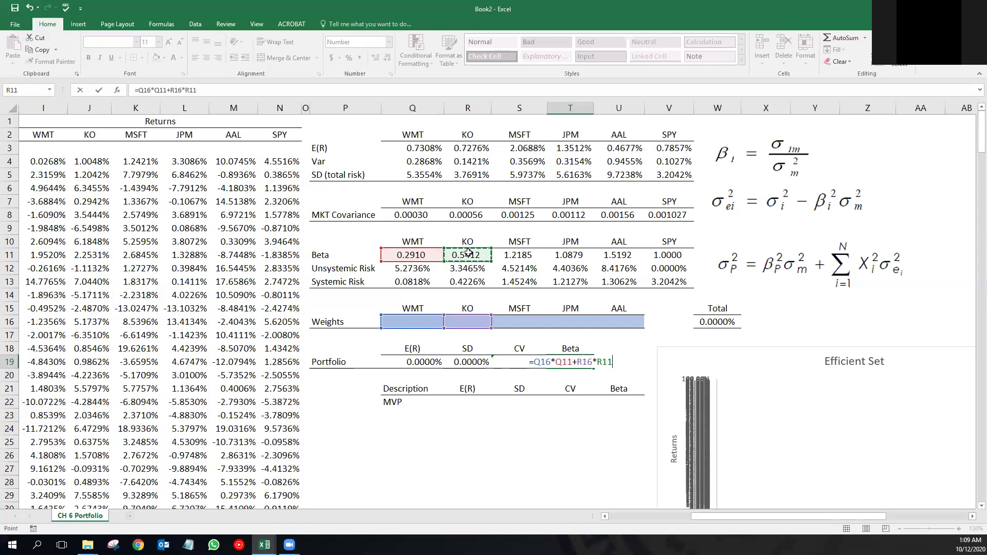
text(+)
click(517, 322)
text(*)
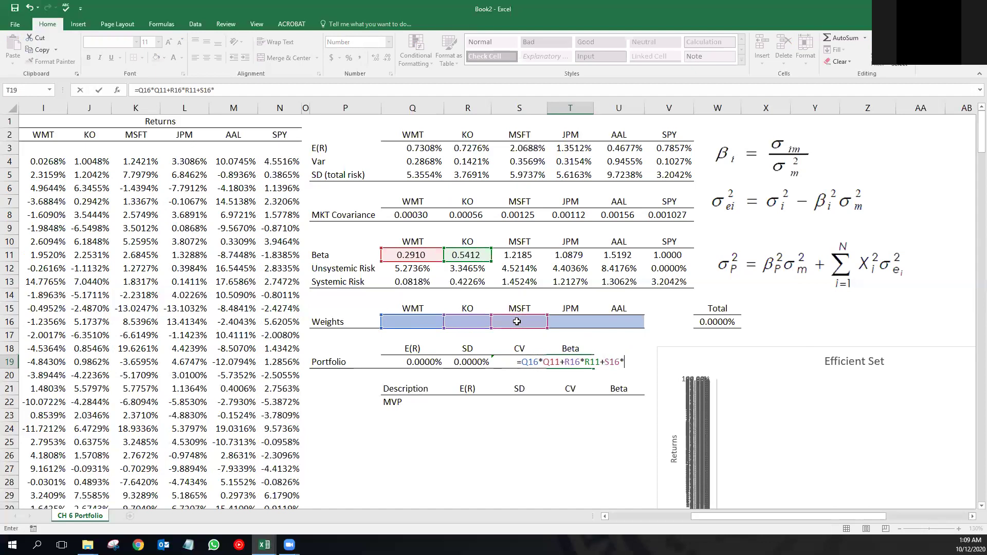
click(522, 259)
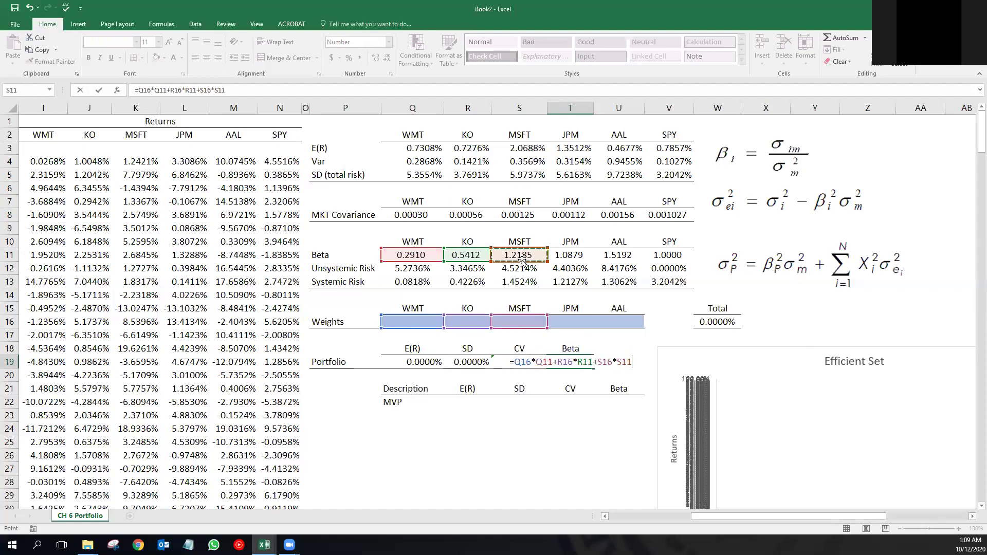
text(+)
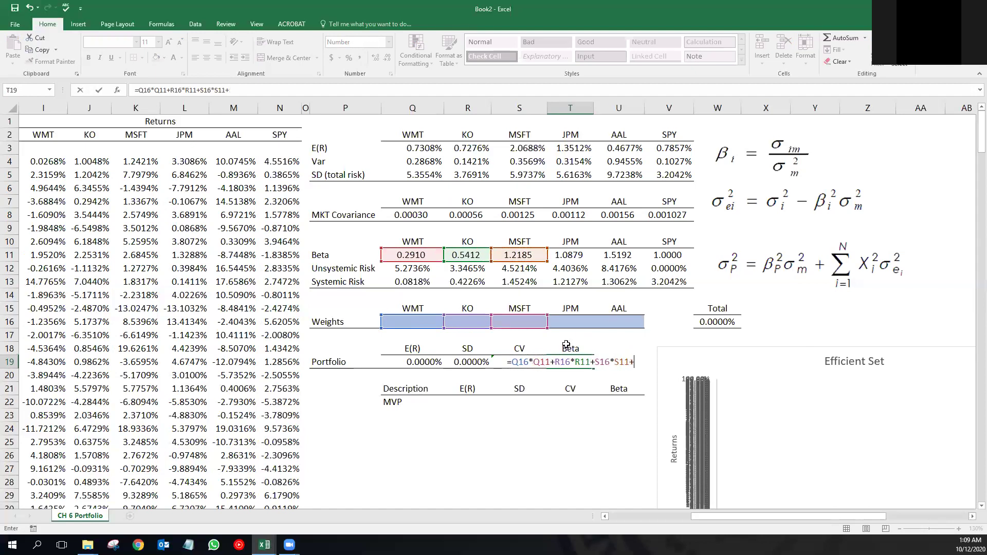
- Complete the T19 beta formula with the JPM and AAL terms, T16*T11+U16*U11, enter it and review its references
click(575, 321)
text(*)
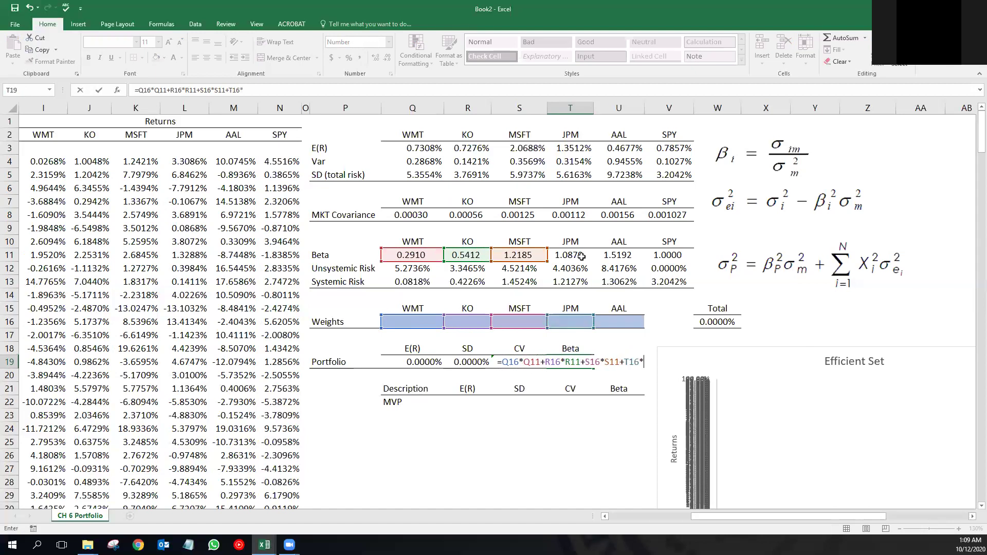
click(581, 256)
text(+)
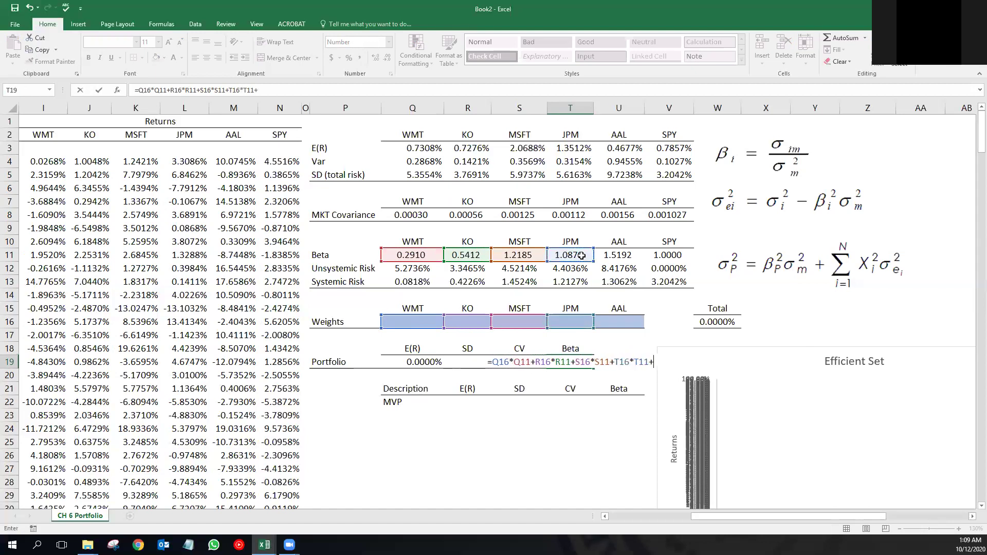
click(607, 320)
text(*)
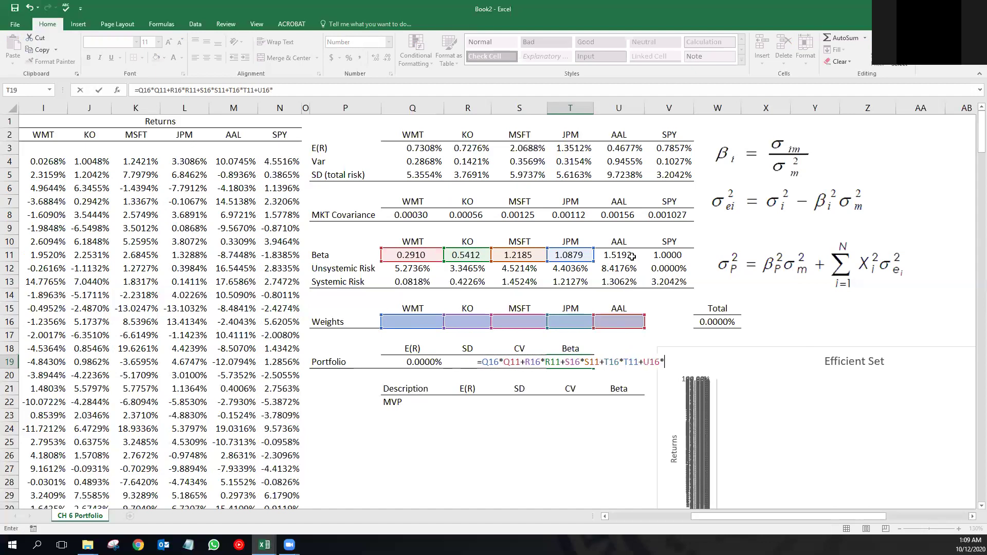
click(629, 254)
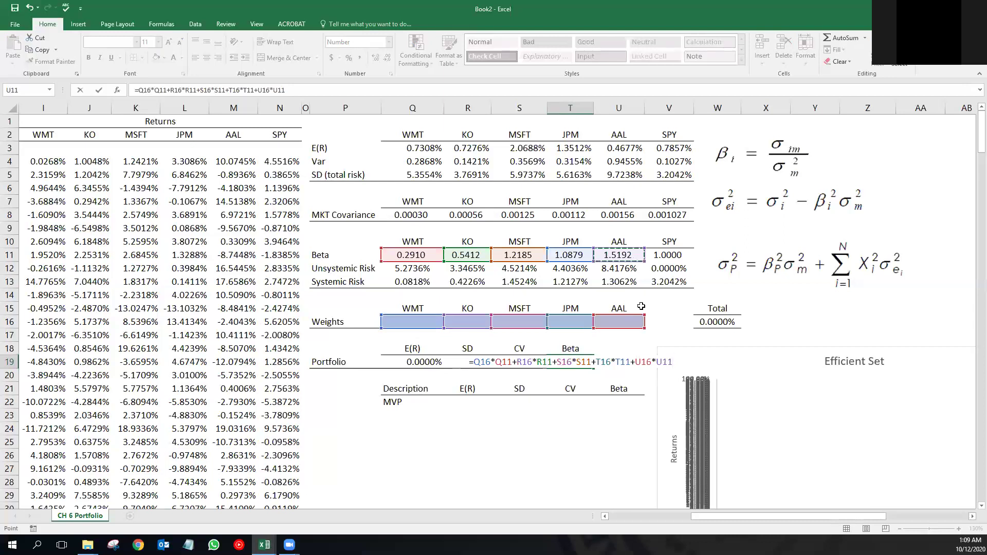
click(570, 362)
key(ctrl+Return)
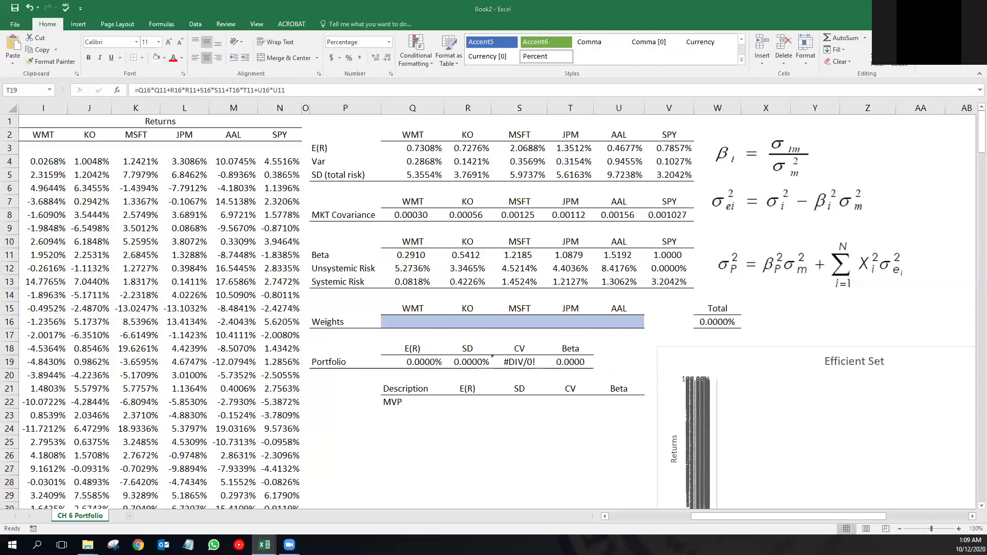
double_click(567, 362)
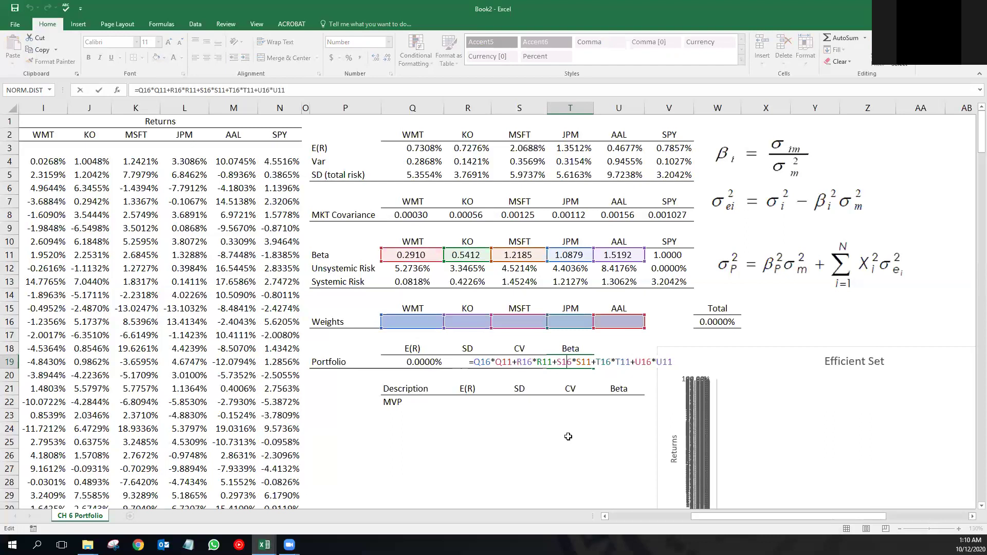
key(Return)
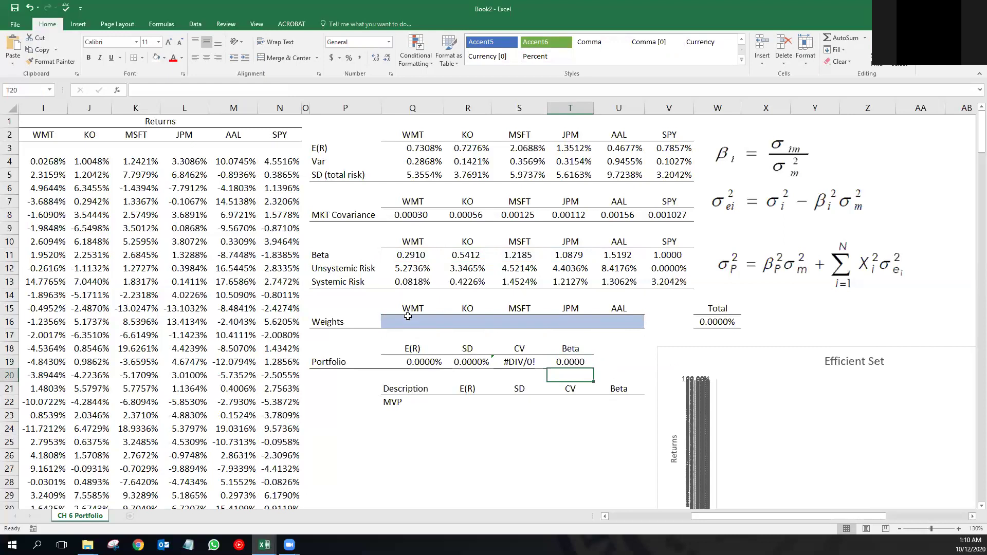
- Select the weight cells Q16:U16, open Solver and move its dialog clear of the portfolio tables
drag(406, 313, 468, 323)
drag(562, 307, 618, 321)
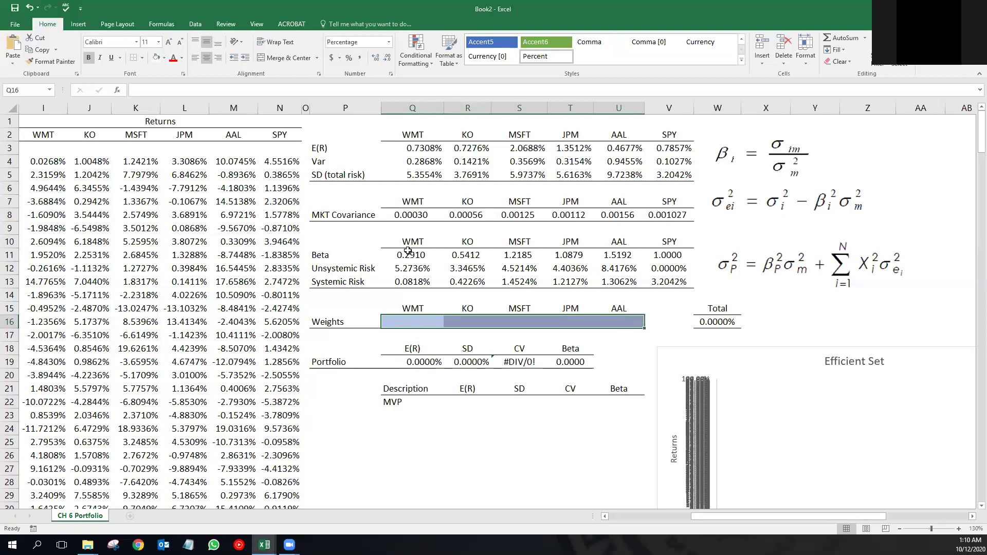
click(193, 24)
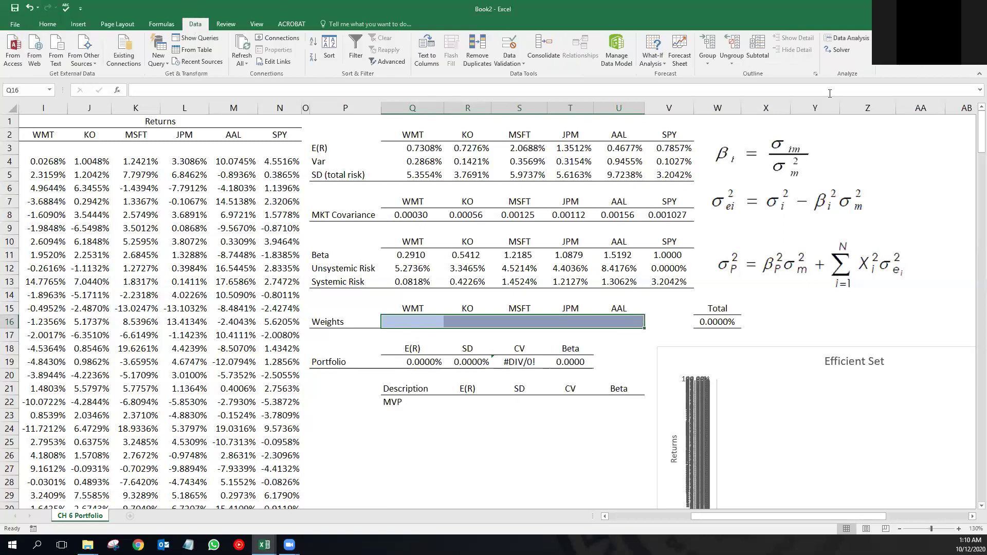
click(835, 53)
click(843, 53)
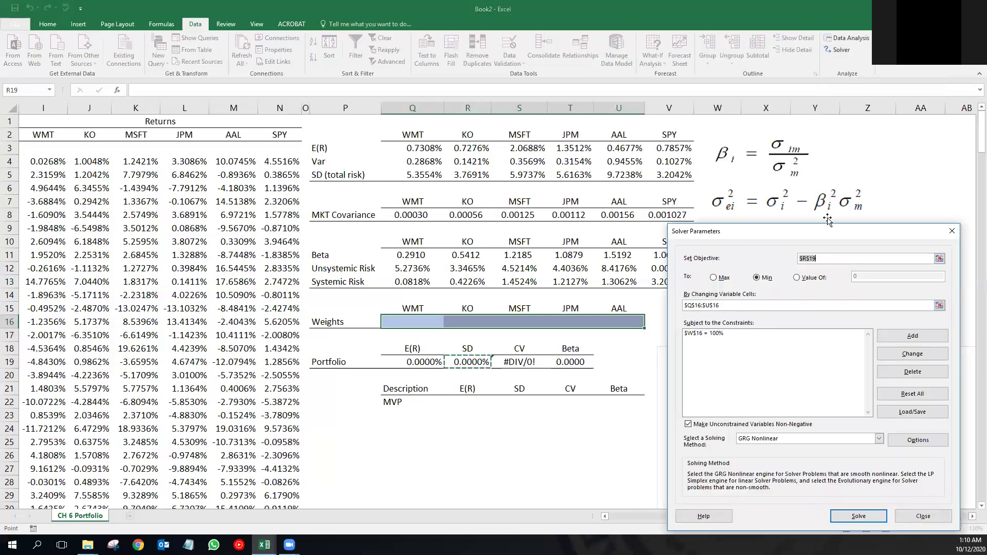
drag(834, 228, 853, 112)
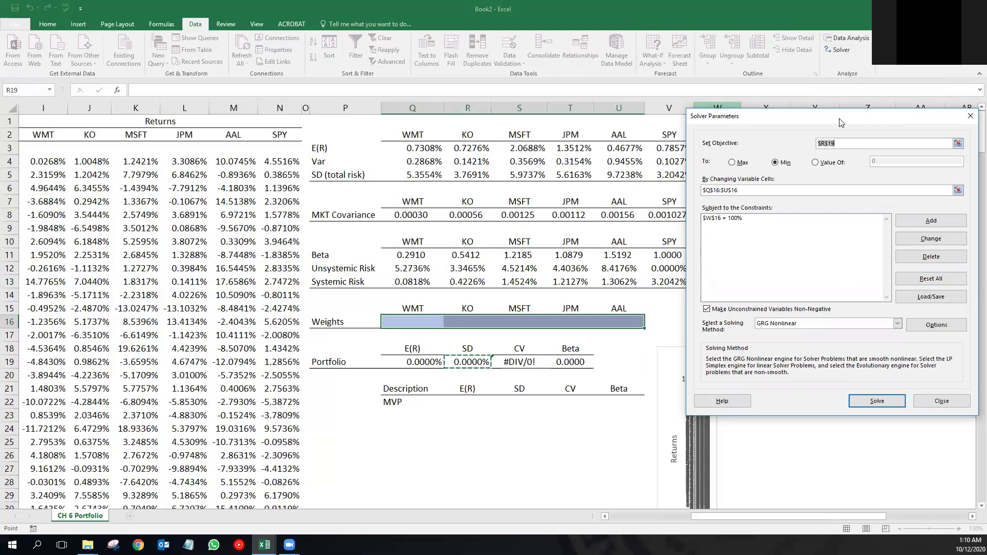
drag(840, 119, 195, 51)
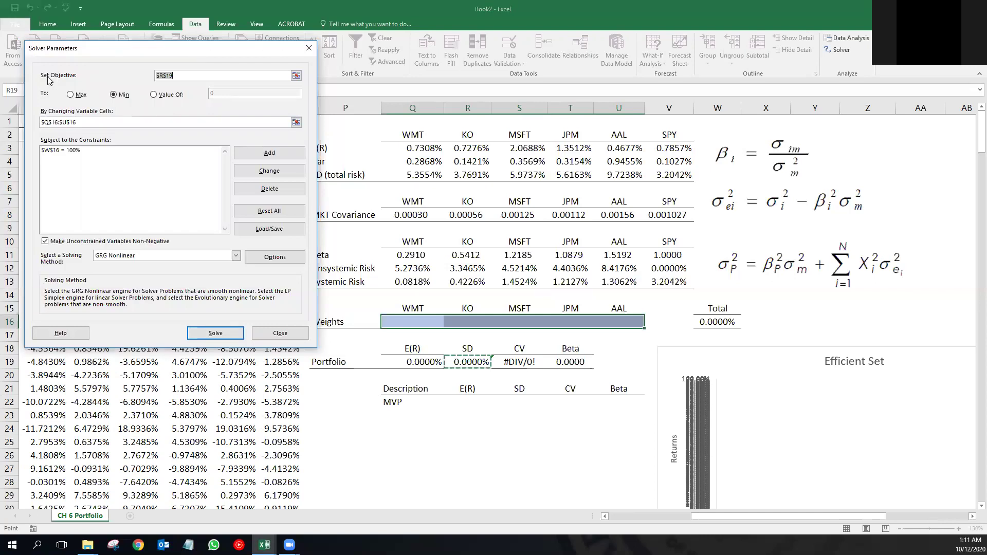
- Set Solver to minimise the portfolio SD in R19 by changing the weight cells Q16:U16
key(BackSpace)
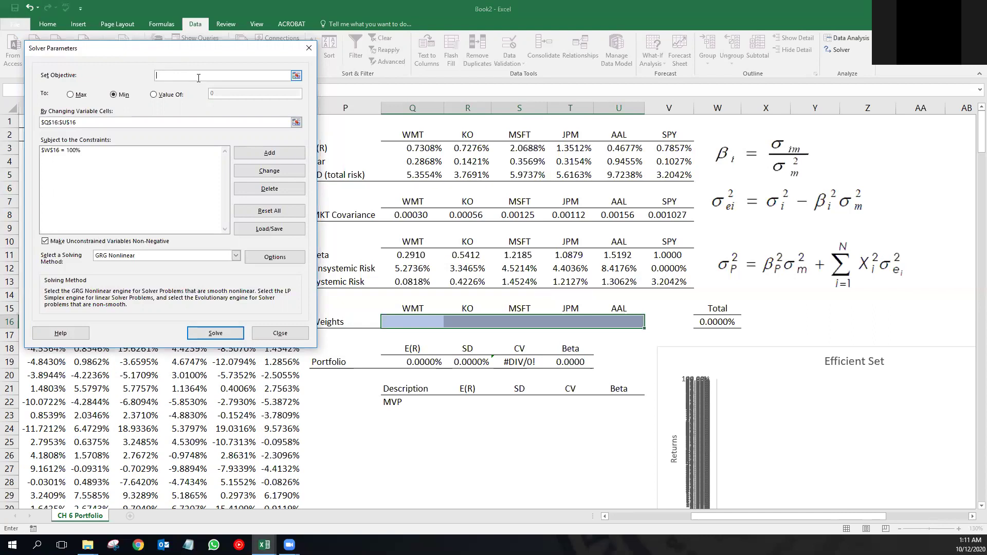
click(468, 363)
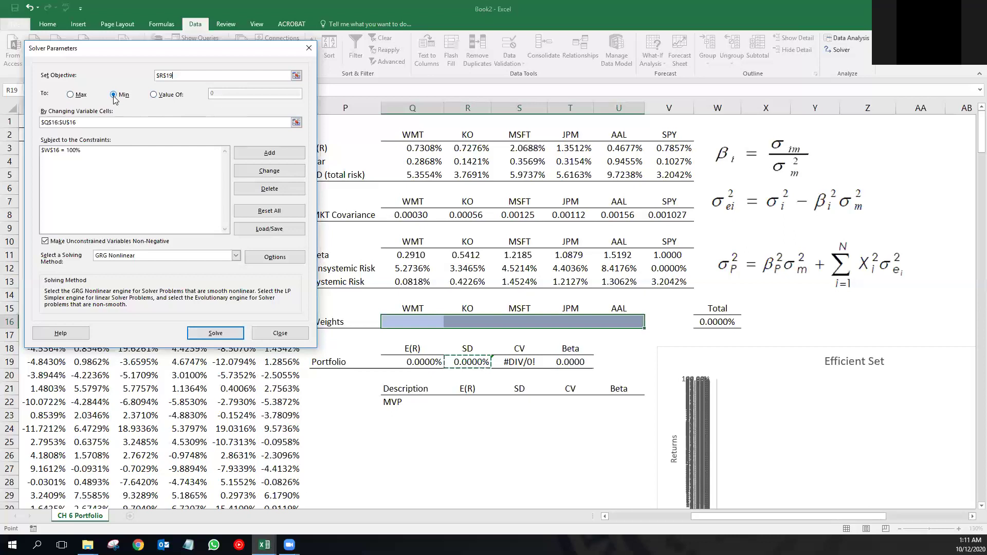
click(73, 122)
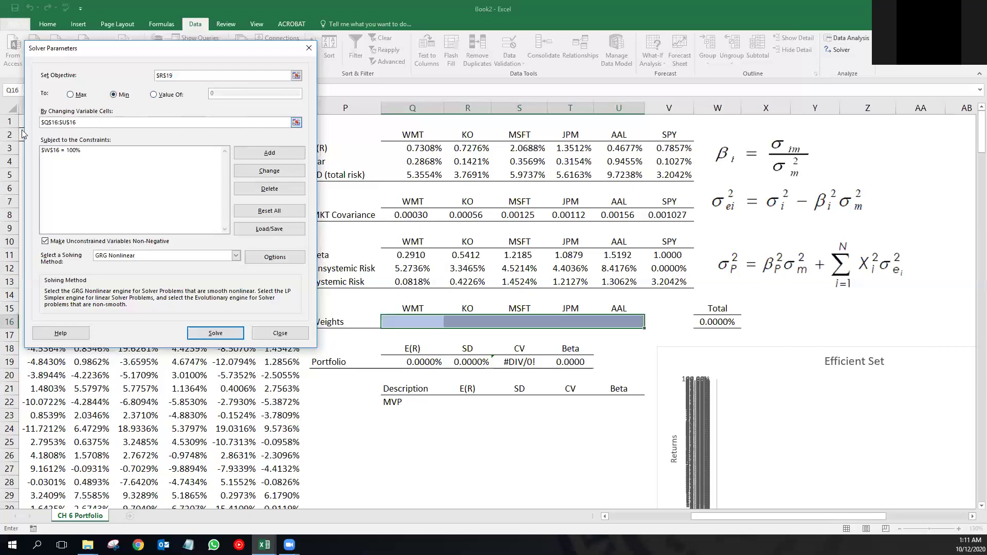
key(BackSpace)
click(67, 120)
click(412, 319)
drag(412, 319, 608, 321)
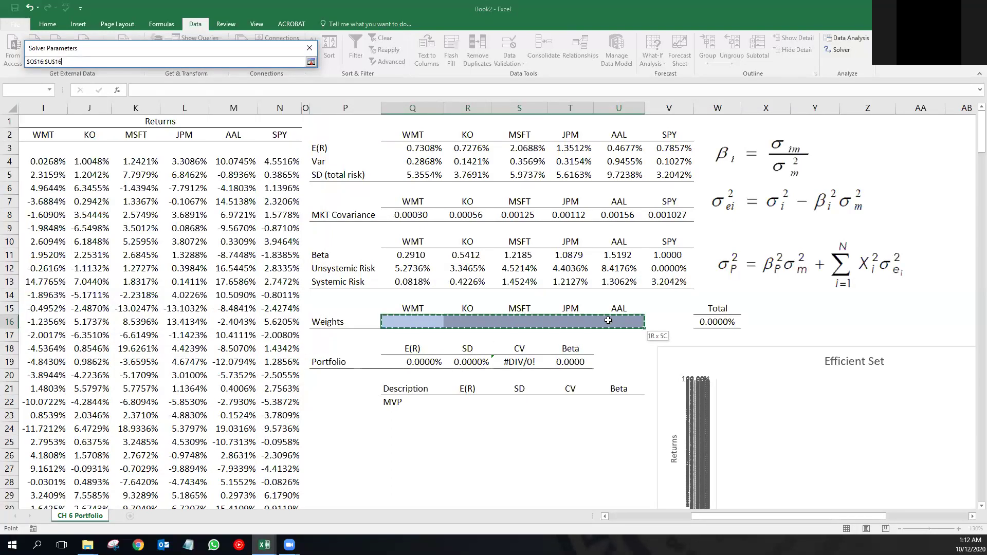
drag(609, 321, 608, 321)
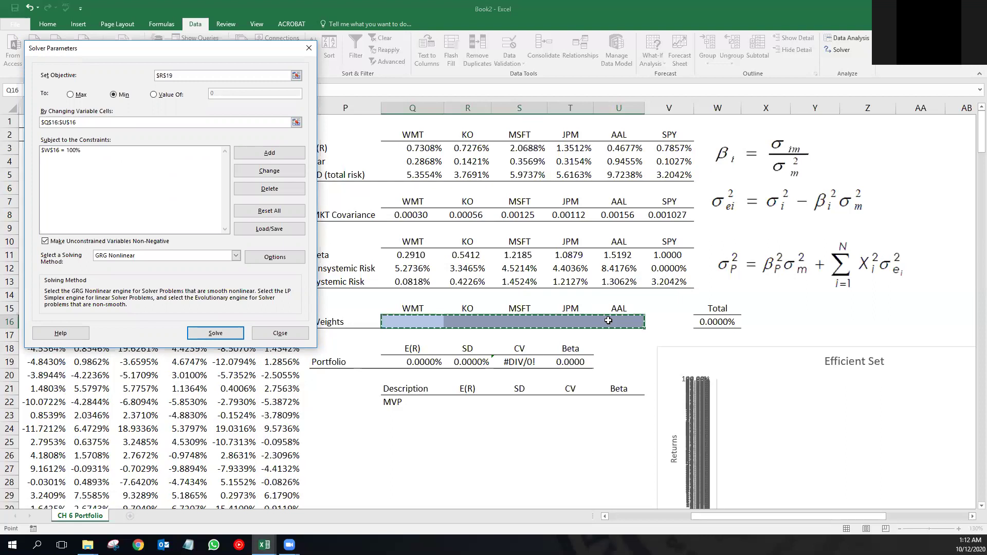
- Delete the existing Solver constraint and add a new one requiring the total weight in W16 to equal 100%
click(71, 154)
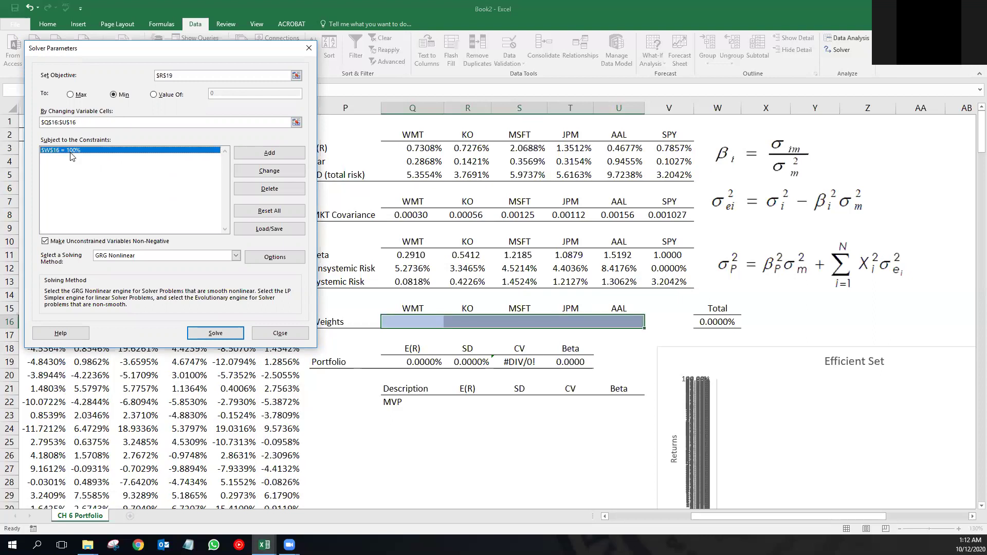
click(269, 189)
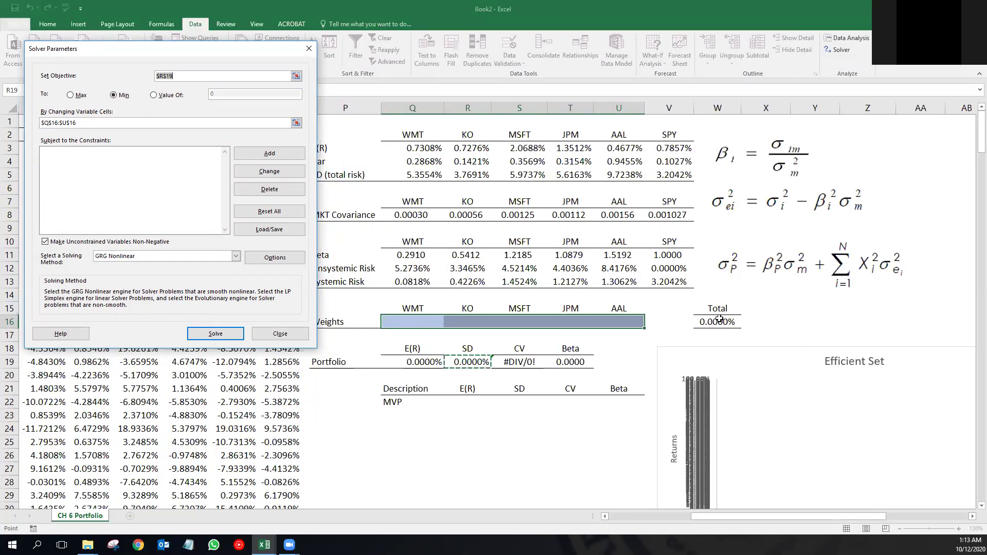
click(243, 154)
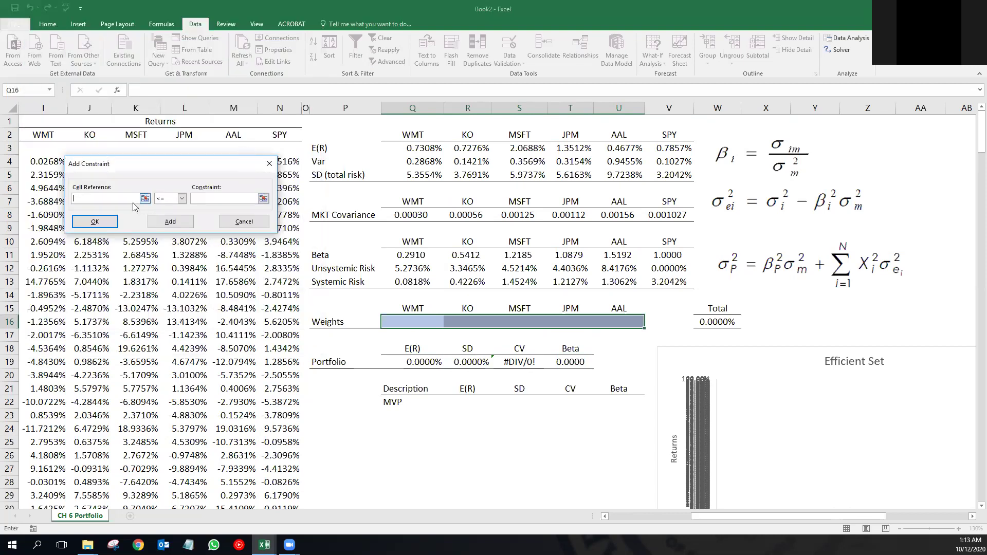
click(728, 323)
click(182, 198)
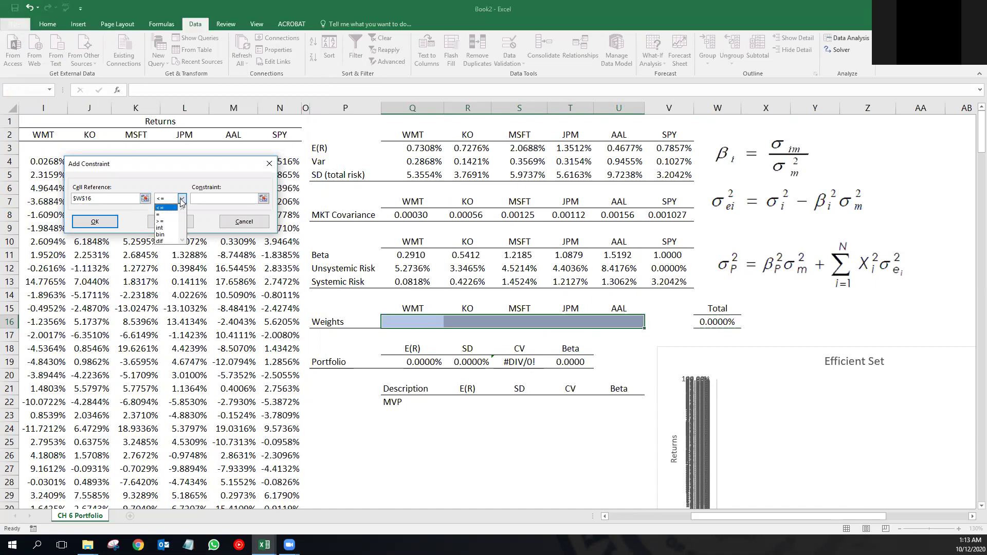
click(172, 215)
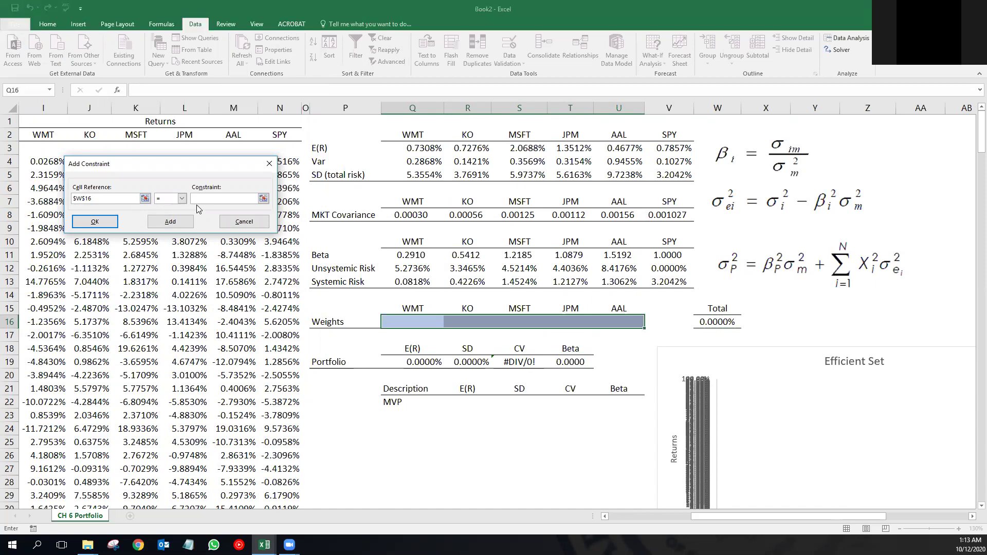
text(100)
click(95, 222)
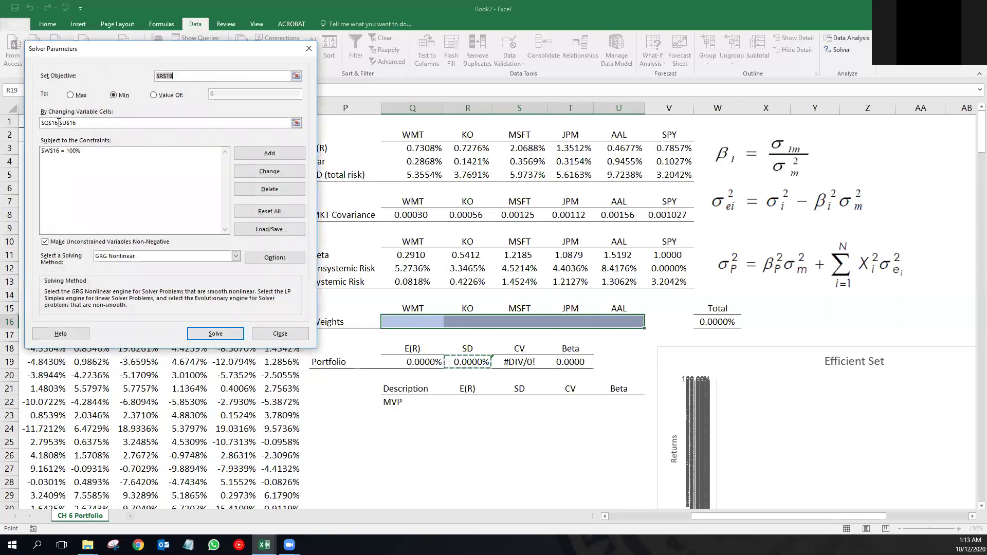
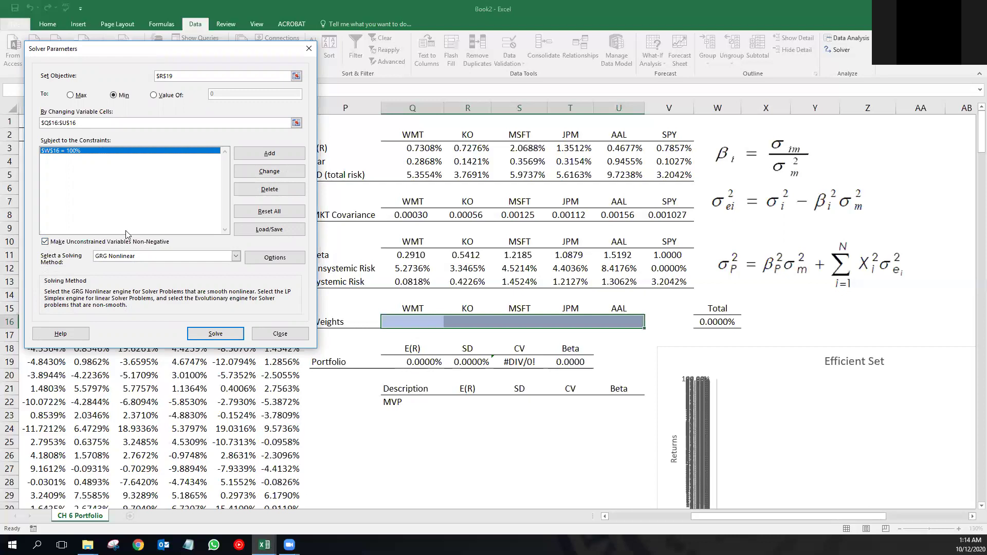
- Solve for the minimum-SD weights with the GRG Nonlinear method and keep the Solver solution
click(112, 257)
click(110, 263)
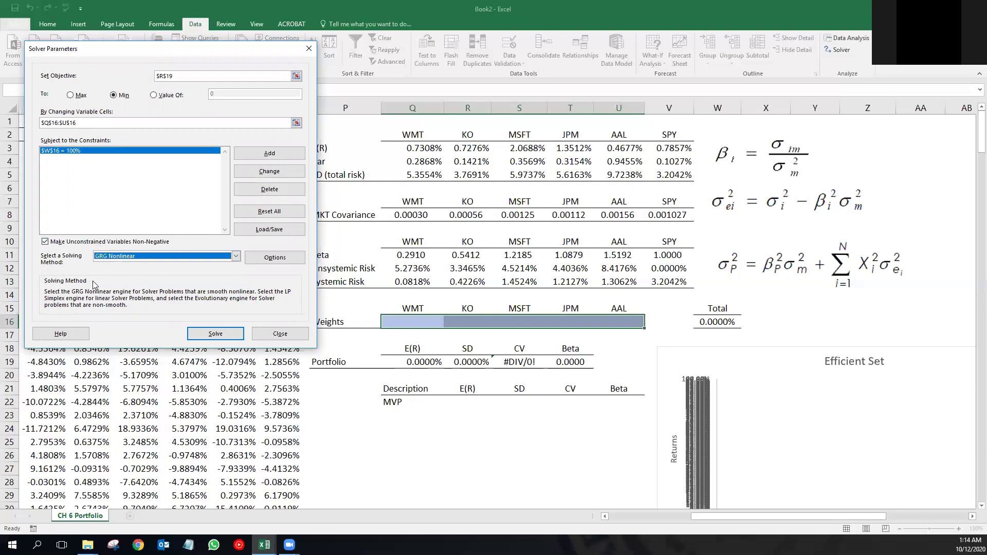
click(205, 338)
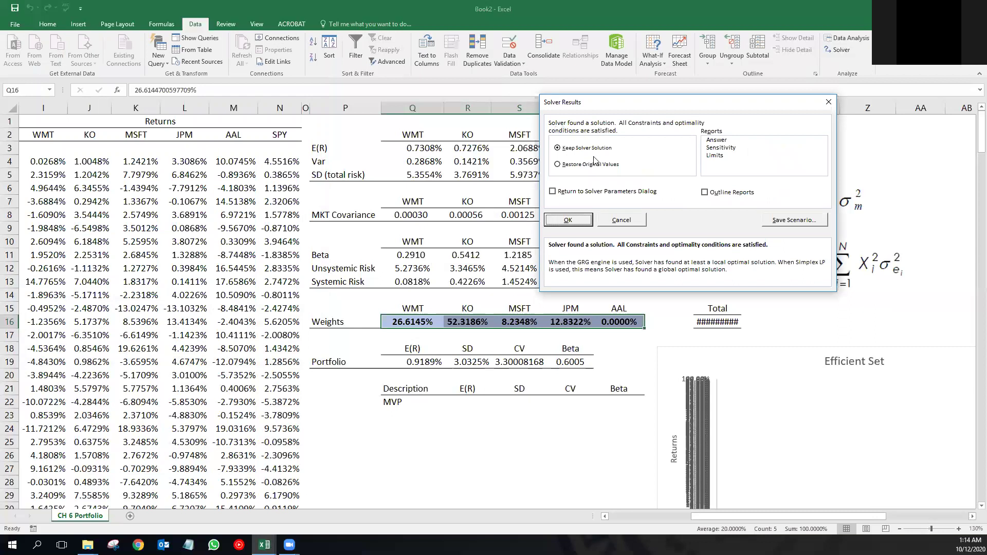
click(574, 221)
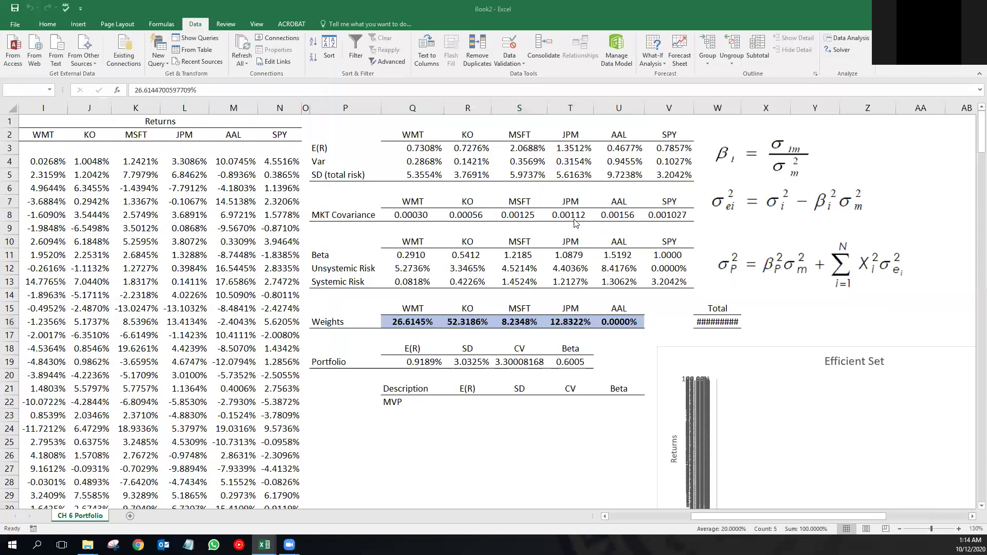
- Autofit column W so the total weight is readable, and check the sum formula in W16
click(720, 109)
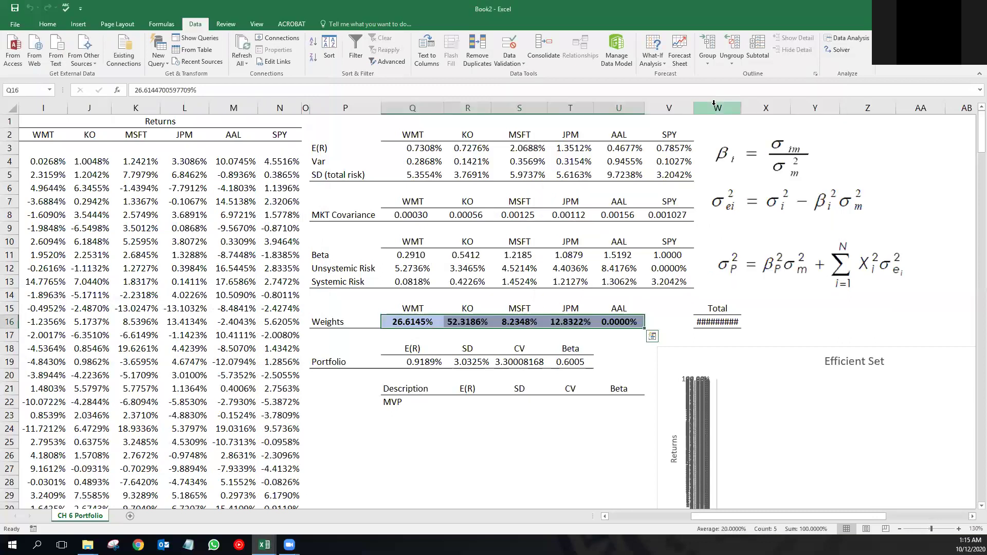
double_click(743, 110)
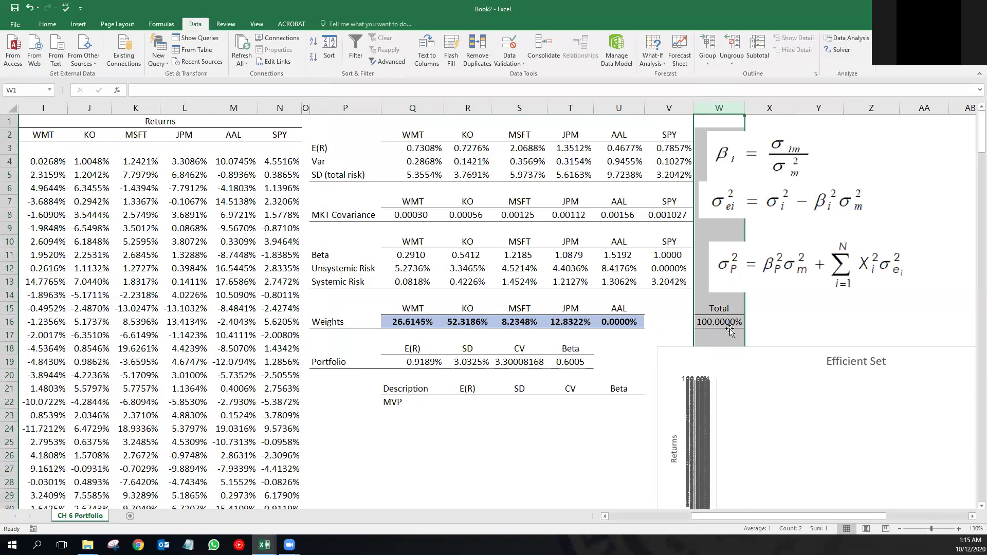
click(717, 324)
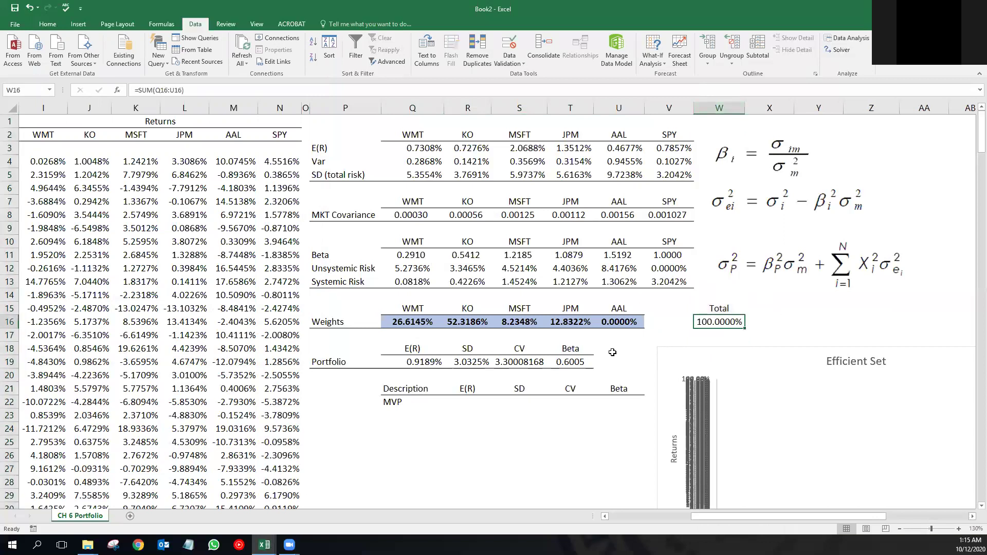
- Review each solved stock weight in Q16:U16 and the portfolio E(R) and SD in Q19 and R19
click(405, 323)
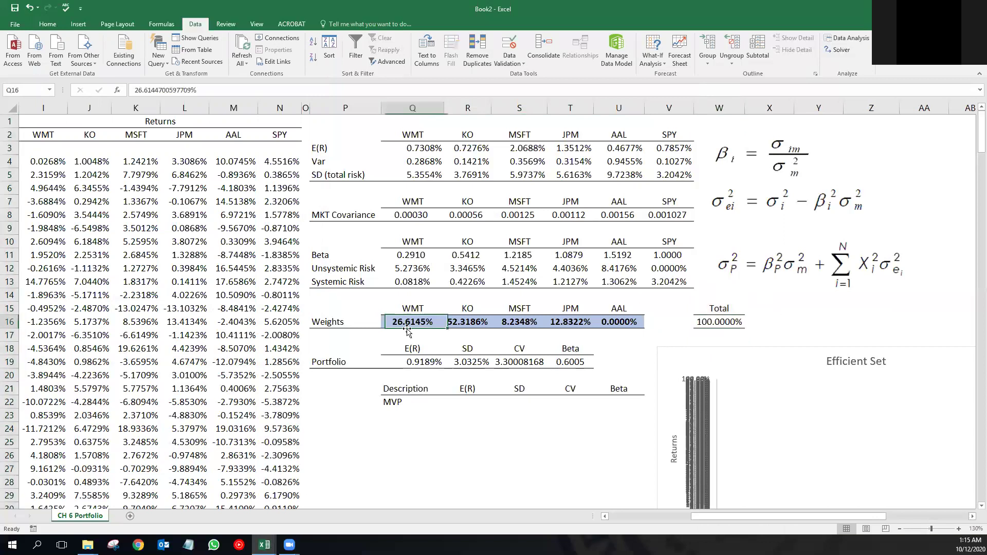
key(Tab)
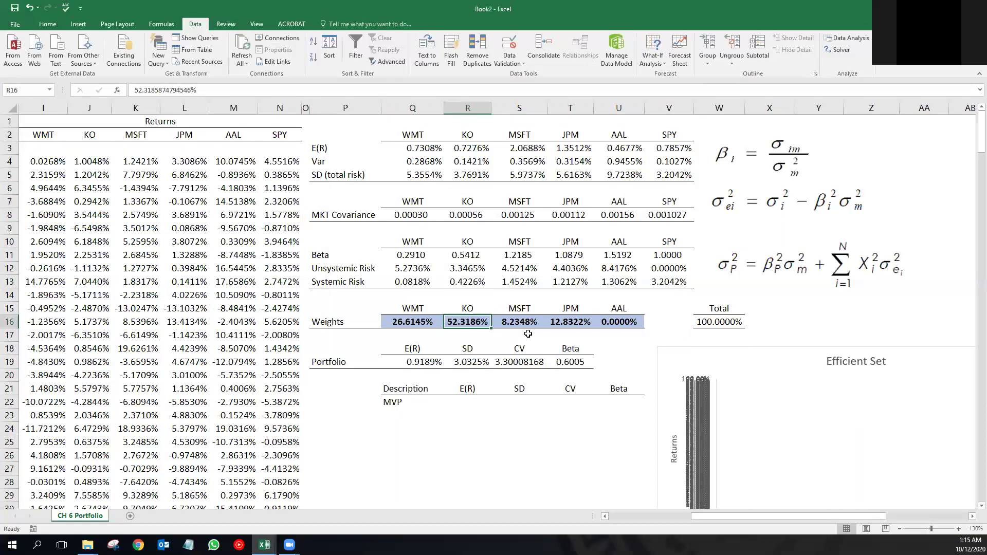
key(Tab)
key(Tab)
key(Tab)
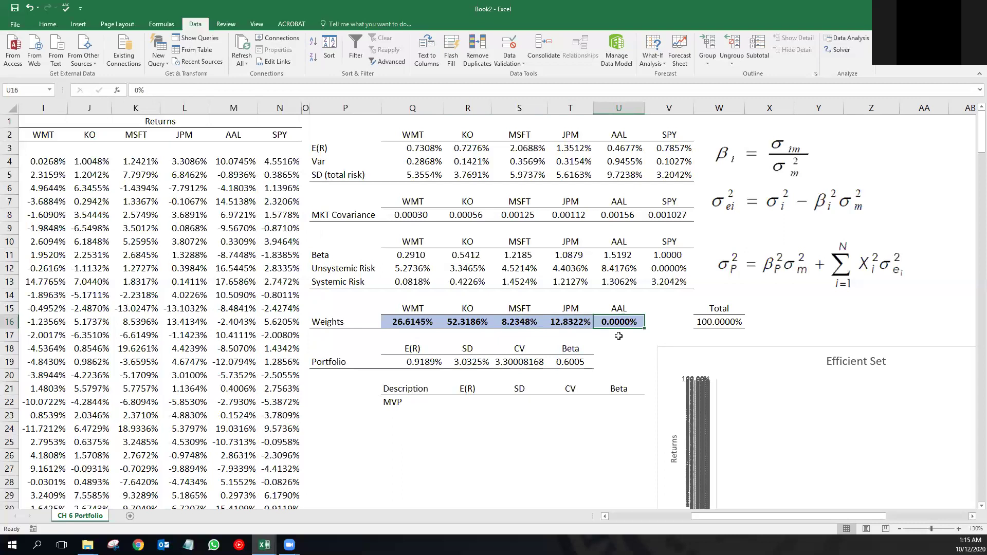
click(458, 362)
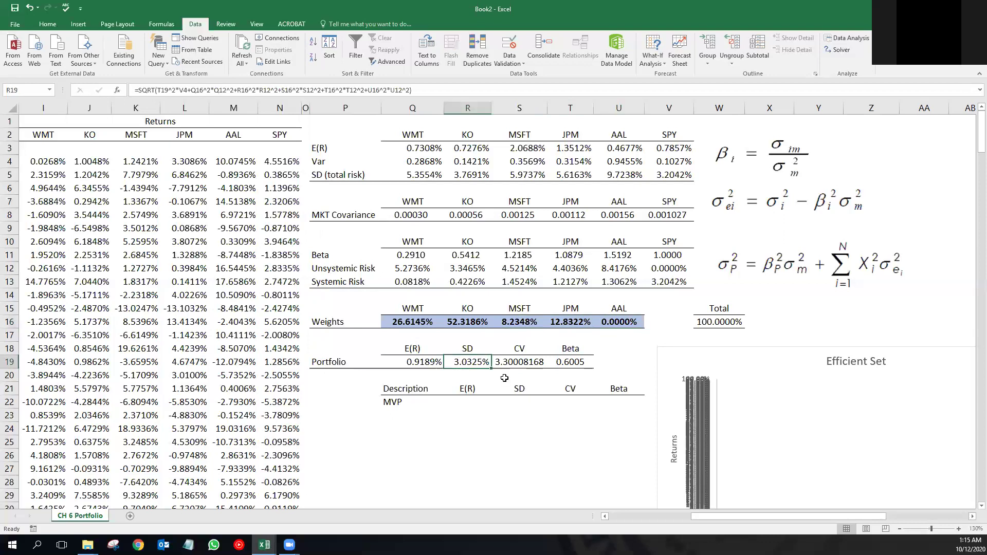
click(415, 363)
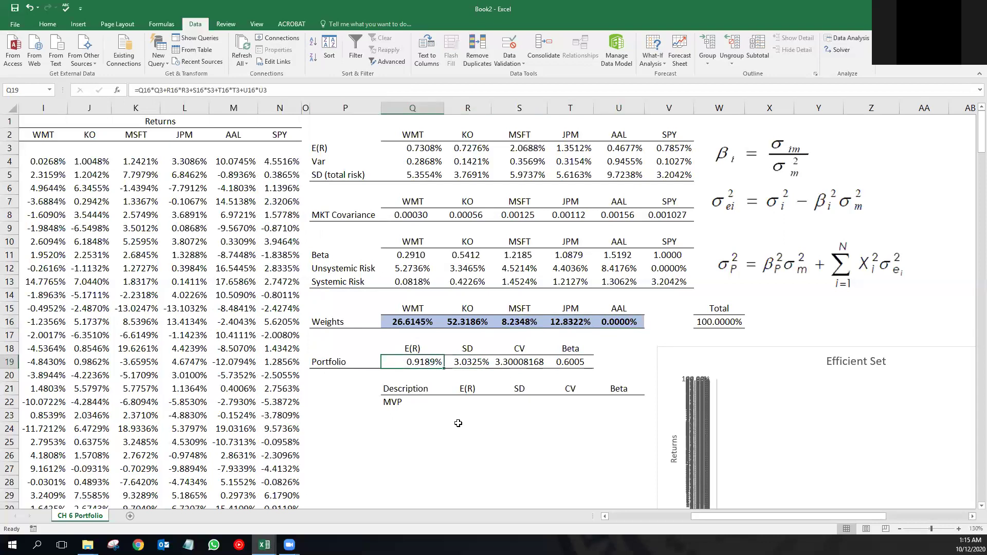
click(470, 364)
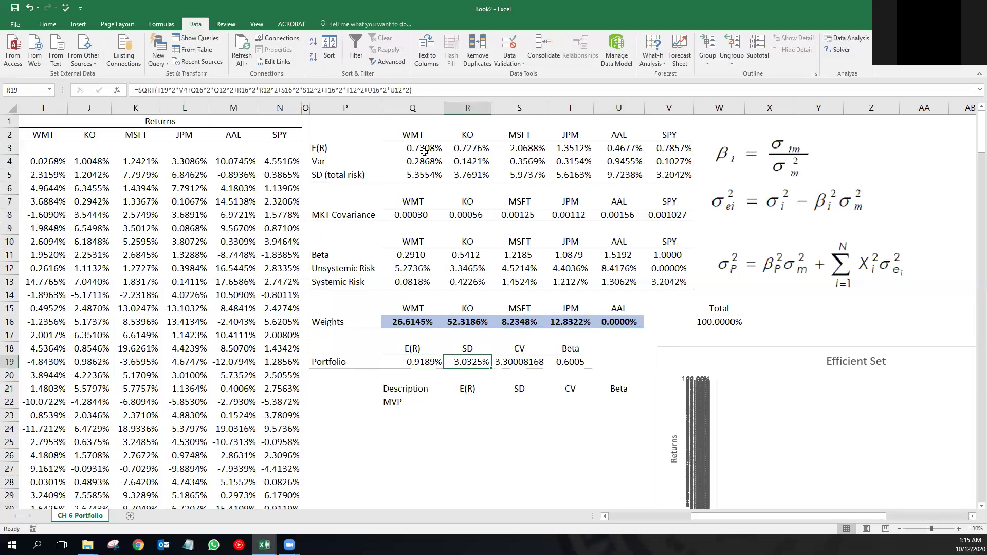
click(412, 323)
click(458, 322)
click(529, 322)
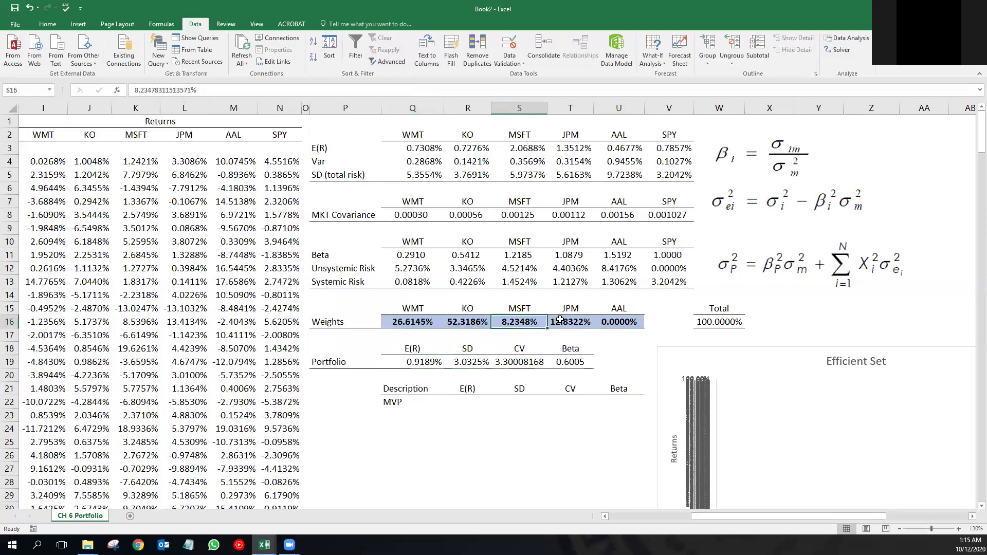
click(560, 320)
click(621, 325)
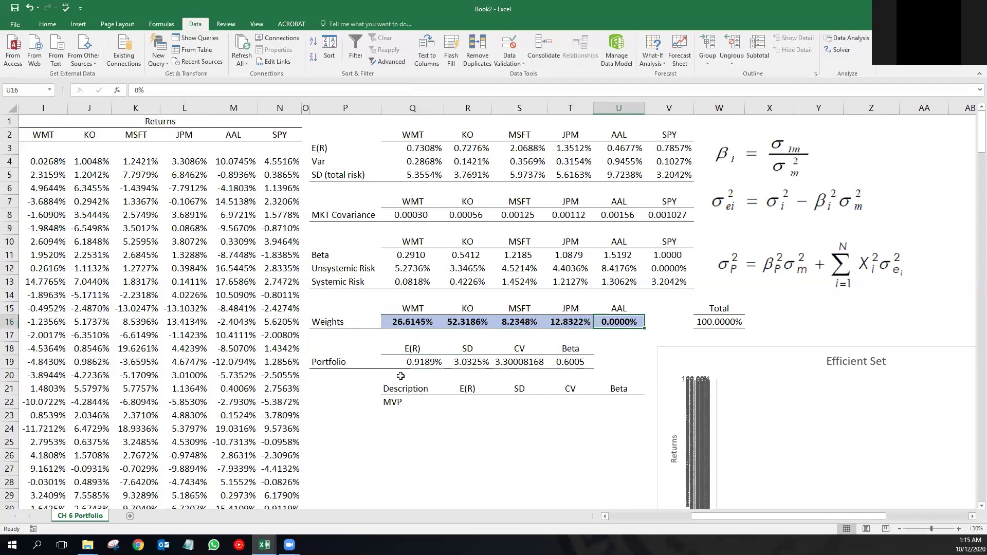
- Copy the portfolio E(R), SD, CV and beta from Q19:T19 and paste them as values into the MVP row, R22:U22
click(393, 404)
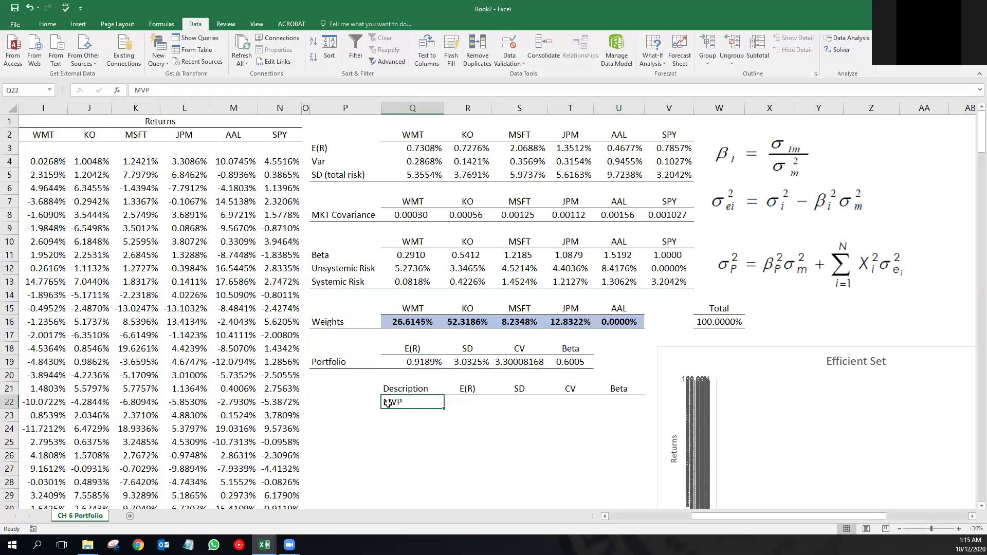
click(467, 361)
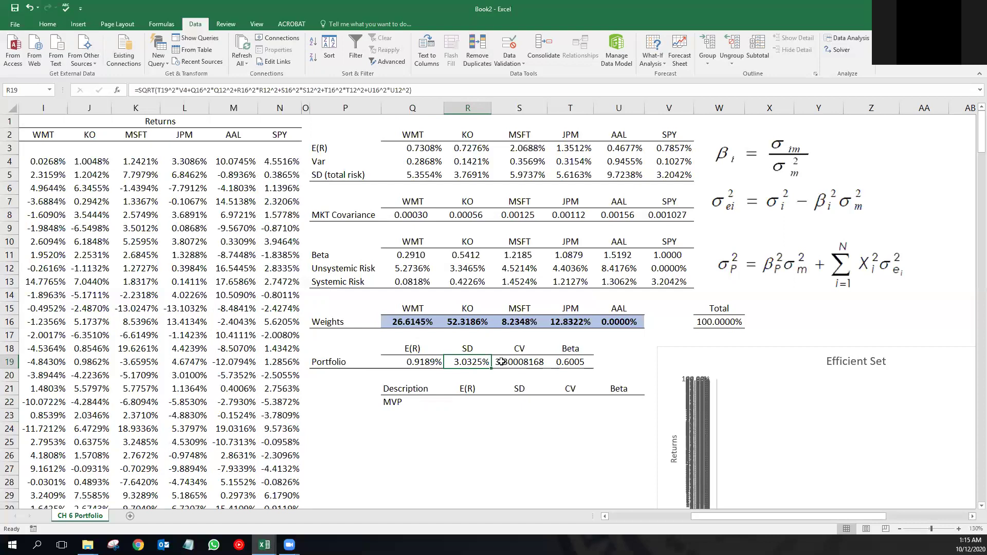
drag(421, 362, 550, 361)
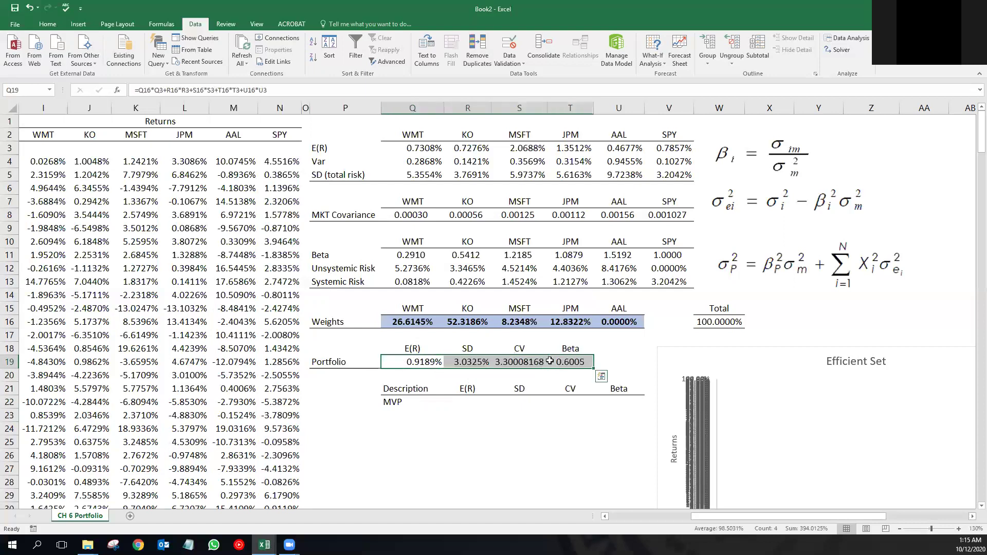
key(ctrl+c)
click(466, 398)
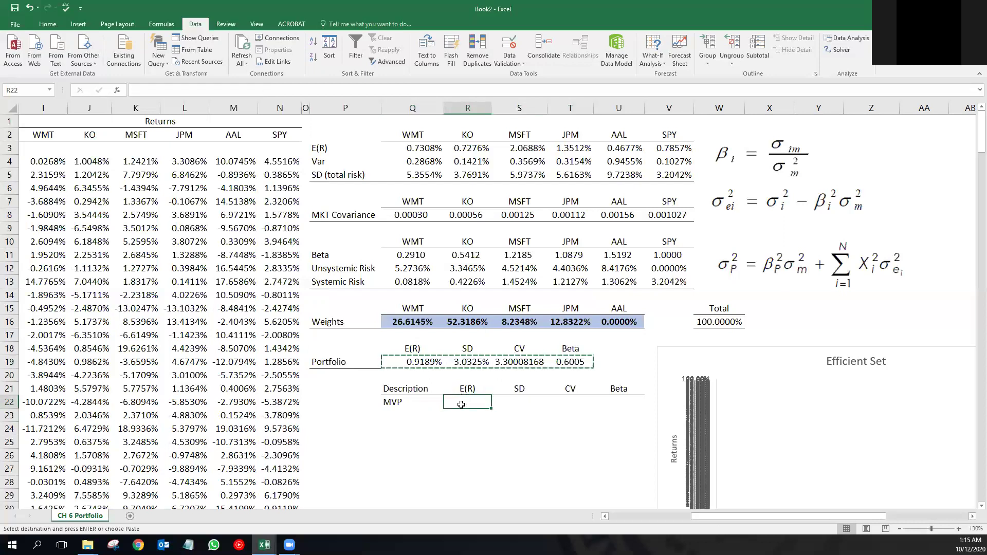
right_click(463, 408)
click(499, 231)
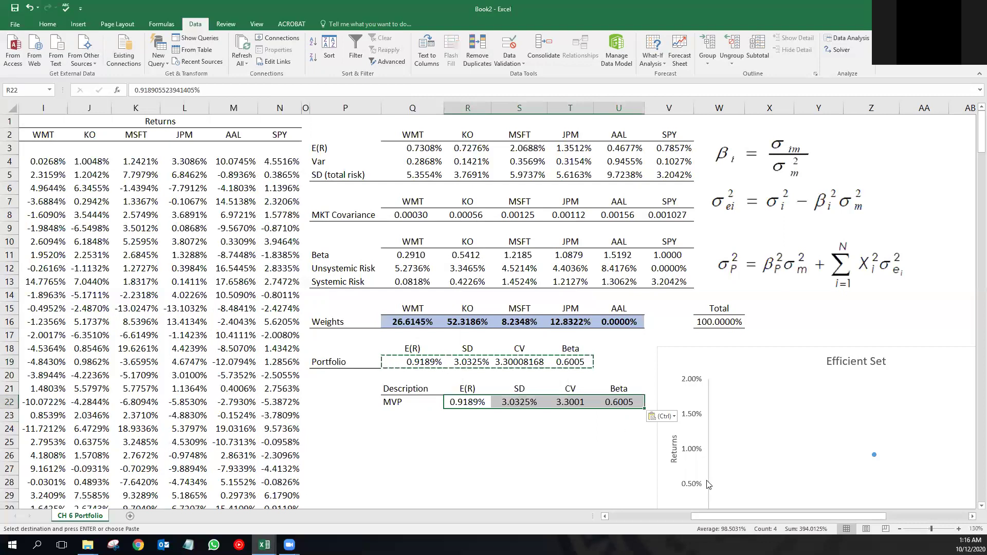
- Examine the MVP point on the Efficient Set chart against the weights and the SD in the MVP row
drag(742, 517, 784, 517)
scroll(789, 401, down, 3)
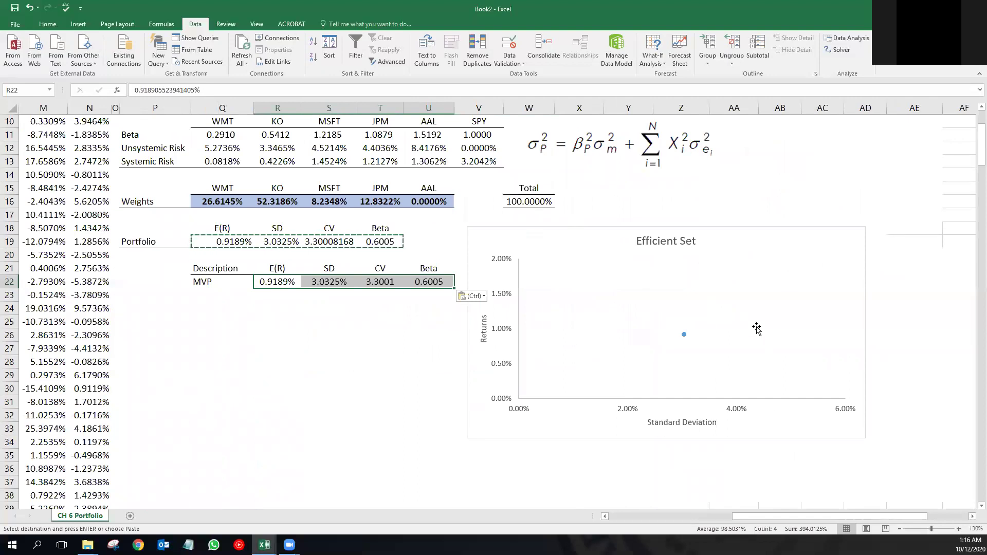
mouse_move(684, 336)
scroll(266, 378, up, 2)
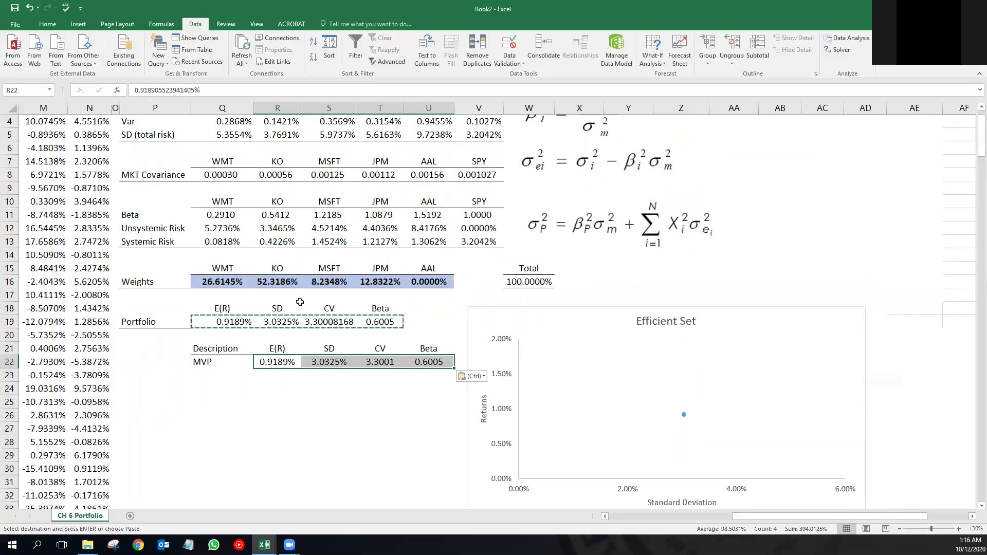
click(237, 286)
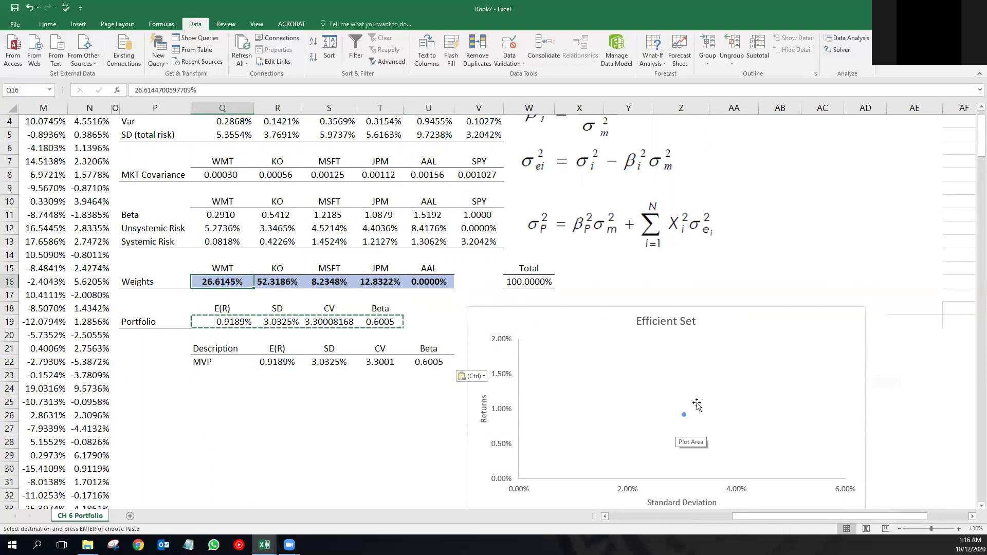
click(316, 365)
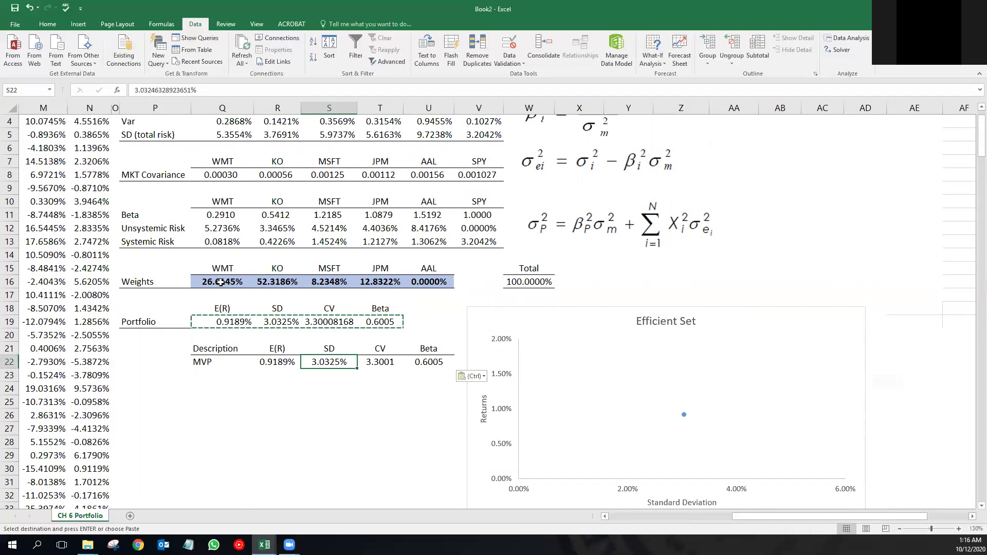
- Clear the weights in Q16:U16 and set Solver to maximise the portfolio E(R) in Q19
drag(220, 282, 443, 279)
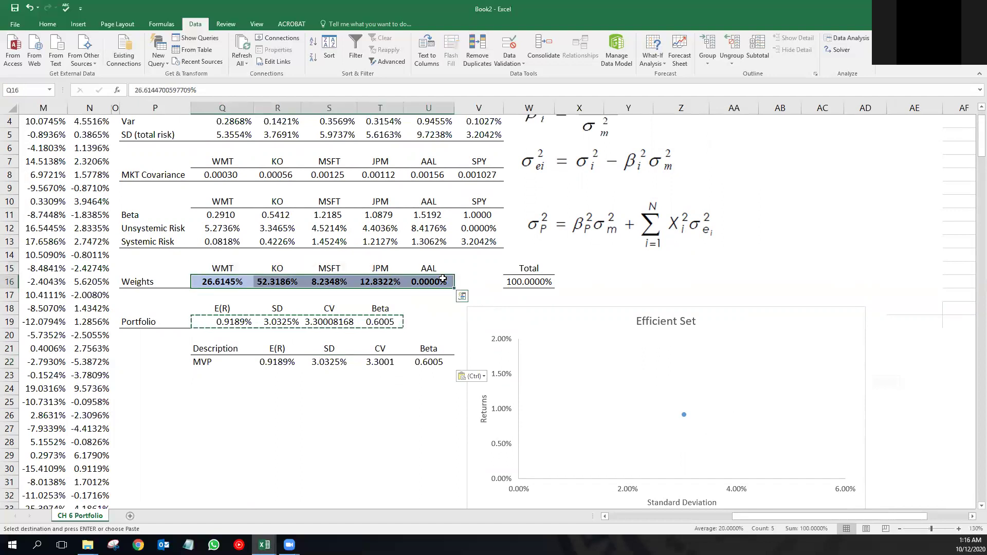
key(Delete)
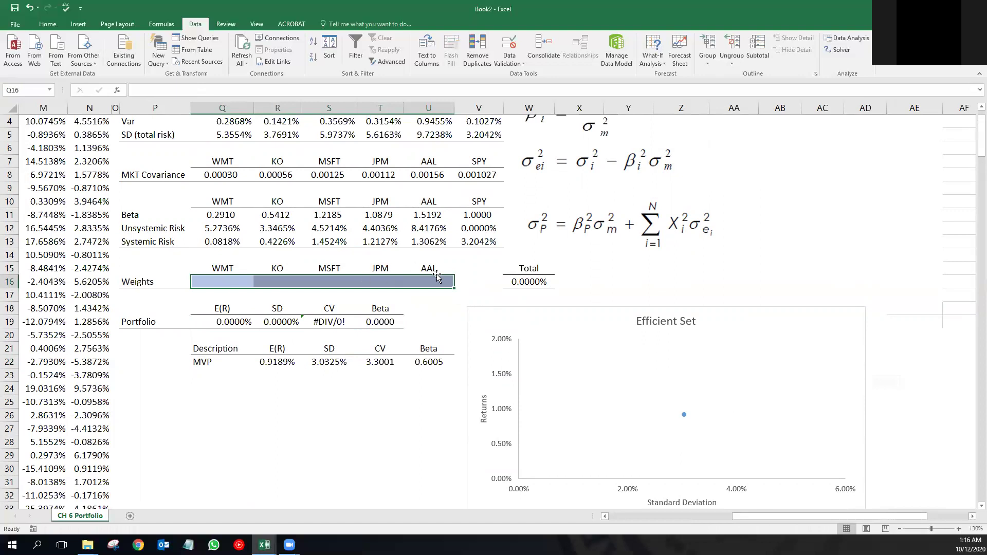
click(840, 50)
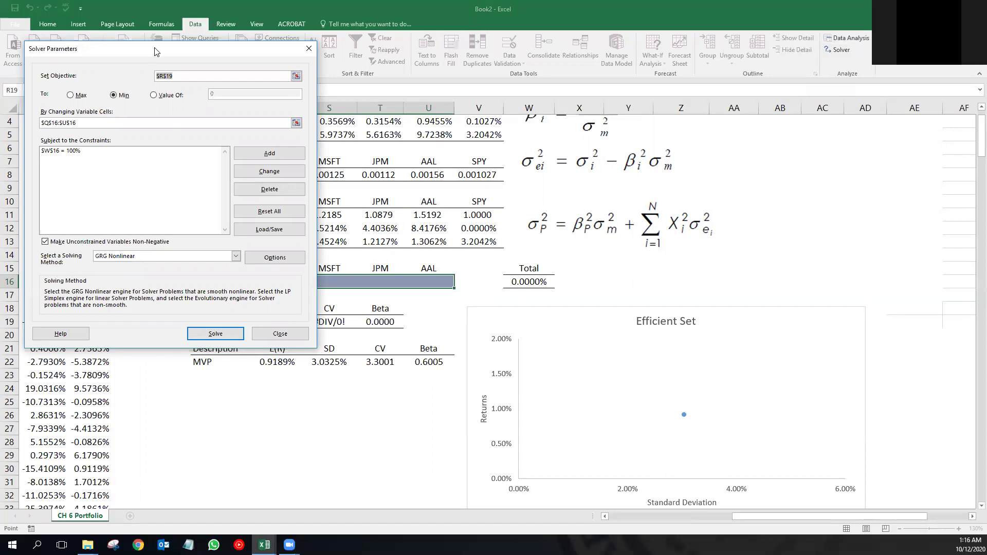
drag(156, 51, 702, 71)
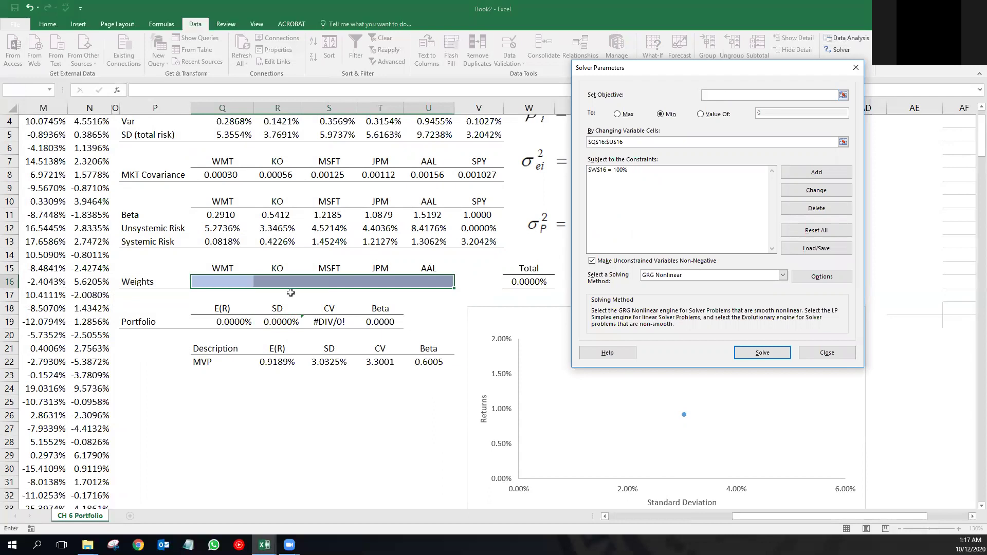
click(211, 322)
click(617, 114)
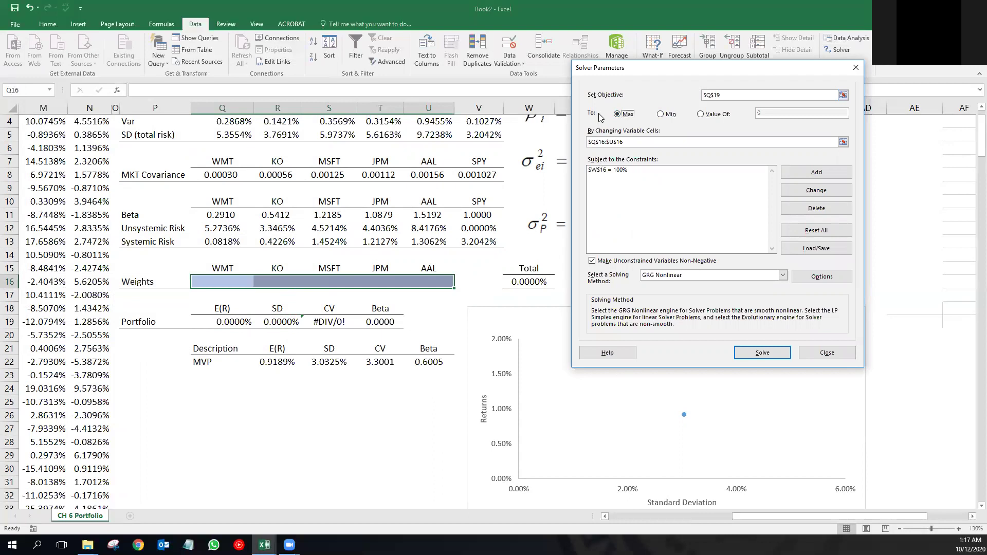
- Add a Solver constraint limiting the portfolio SD in R19 to at most 3.25%
click(799, 174)
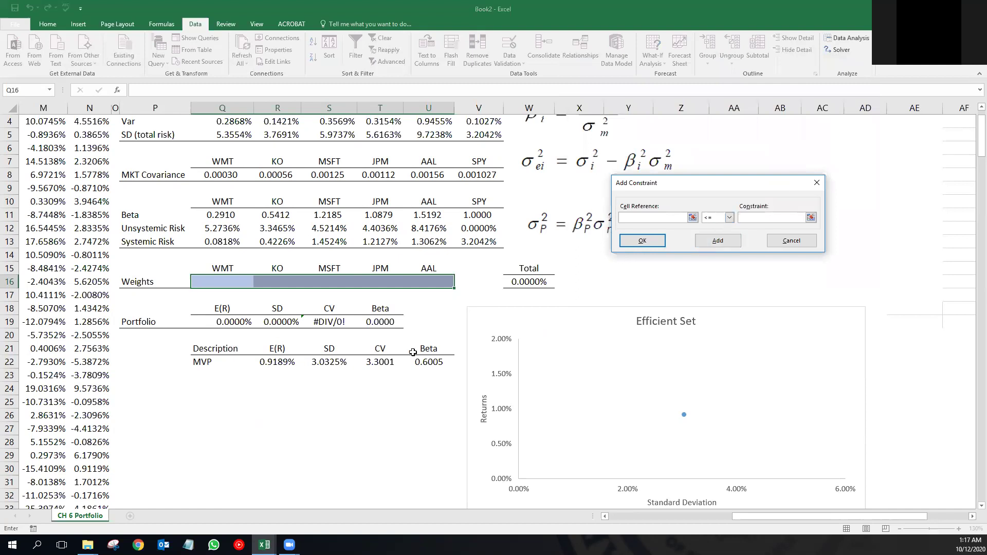
click(279, 322)
click(751, 219)
click(731, 245)
click(641, 241)
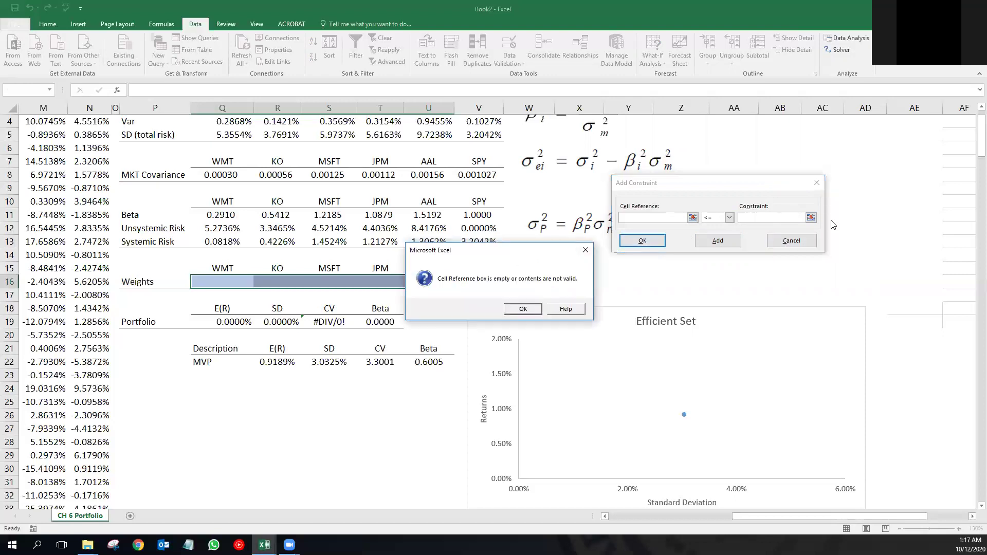
click(523, 310)
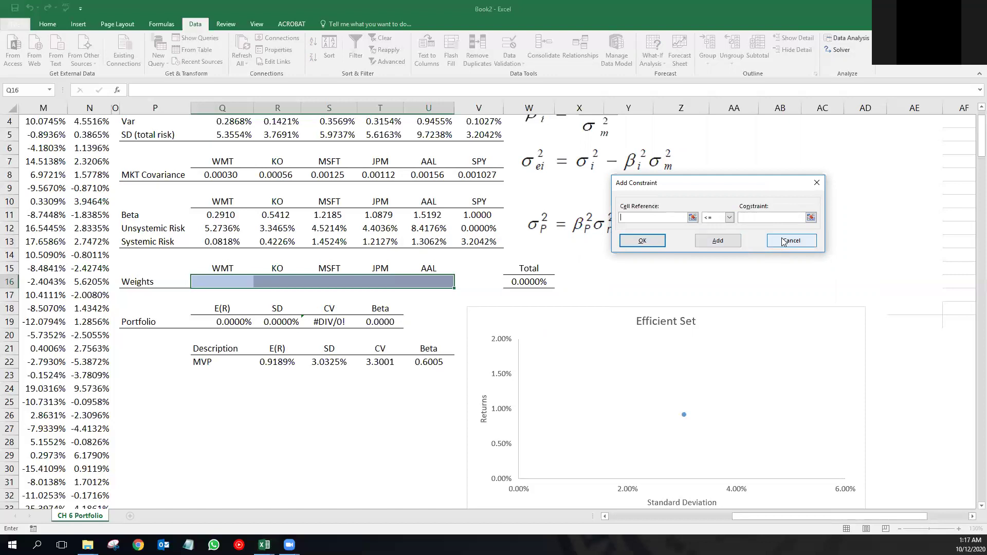
click(787, 242)
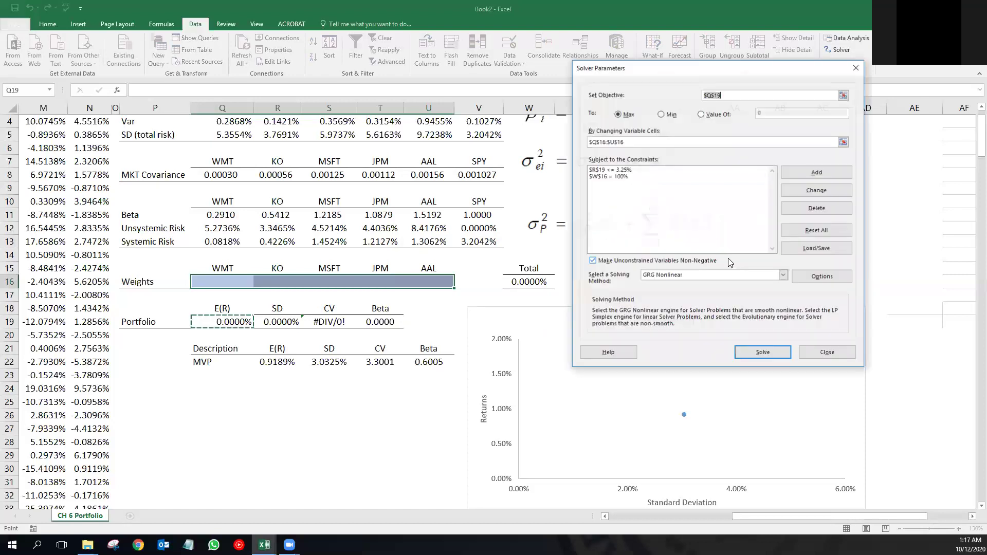
- Solve for the maximum E(R) under the 3.25% SD limit and keep the Solver solution
click(625, 170)
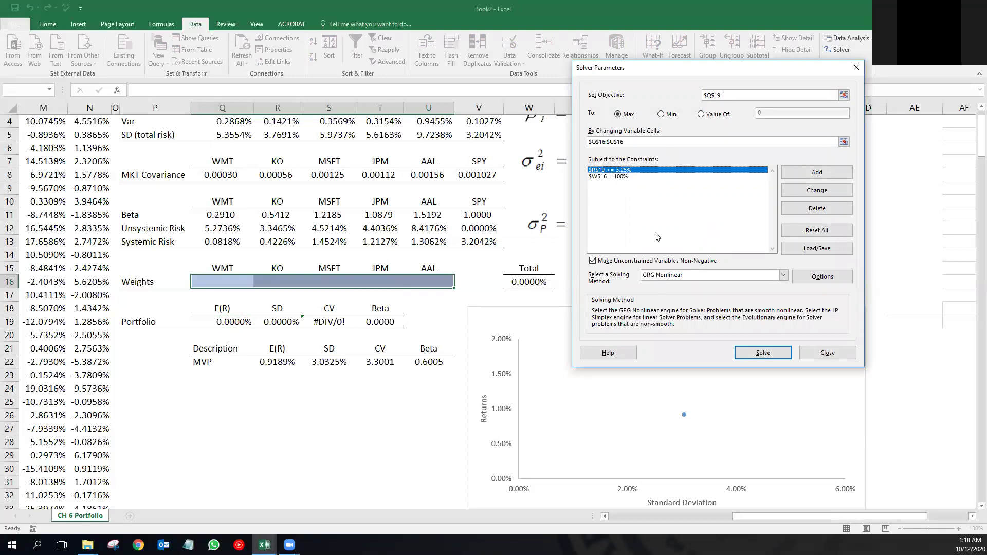
click(763, 353)
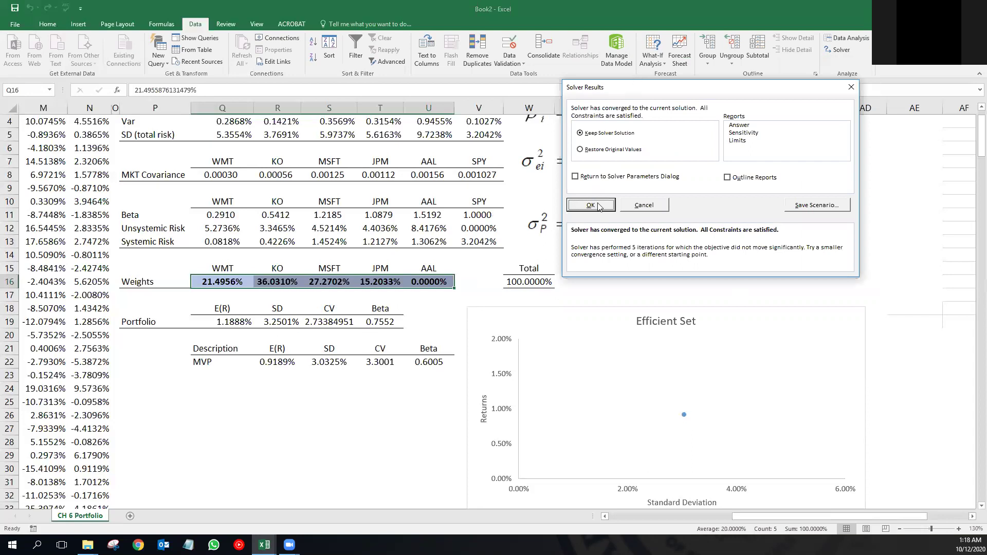
click(600, 205)
- Copy the portfolio E(R), SD, CV and beta from Q19:T19 and paste them as values into R23:U23
drag(239, 318, 380, 317)
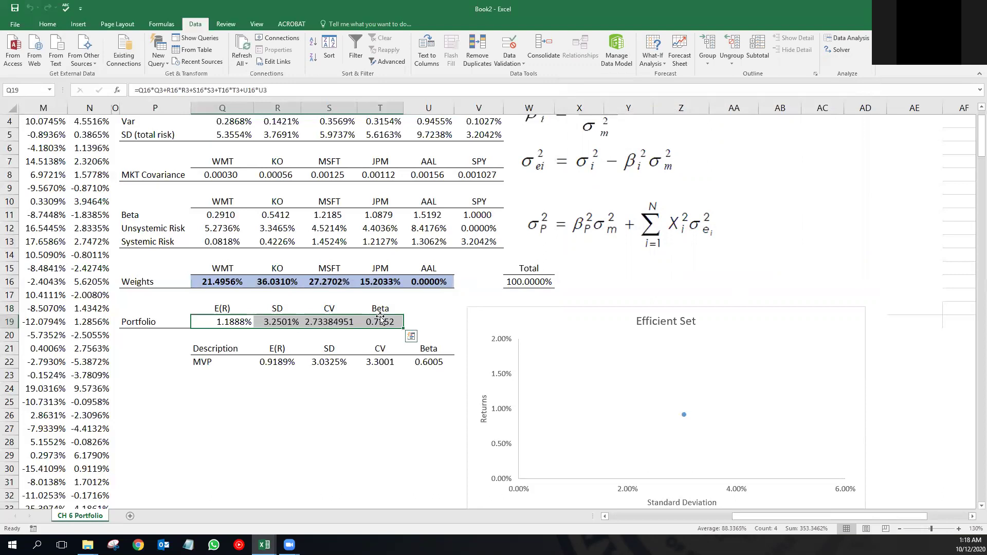
key(ctrl+c)
click(285, 375)
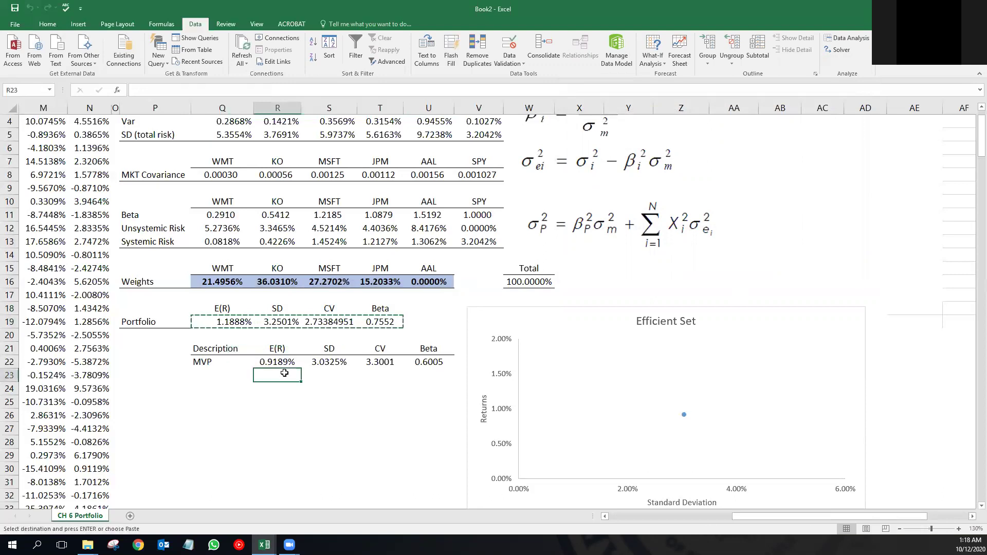
right_click(285, 374)
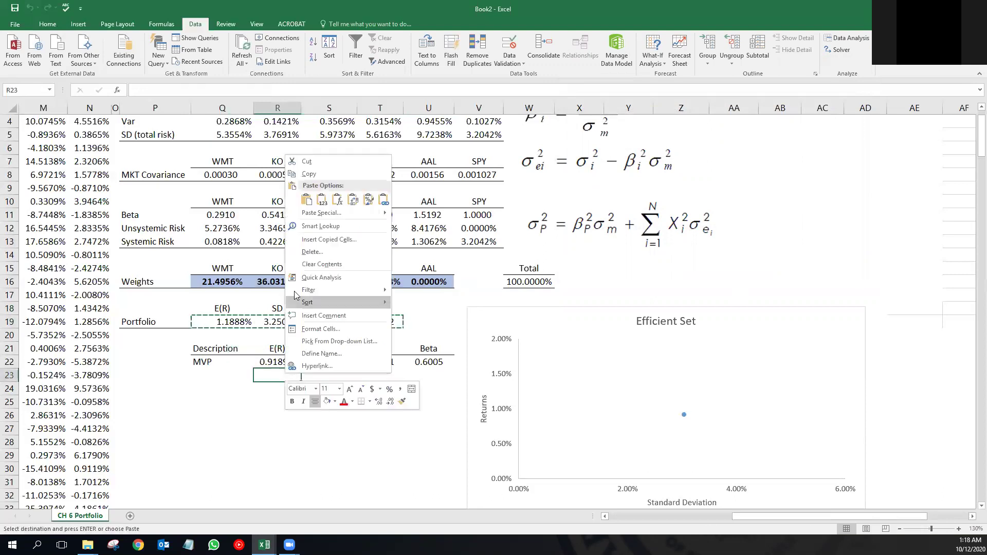
click(324, 202)
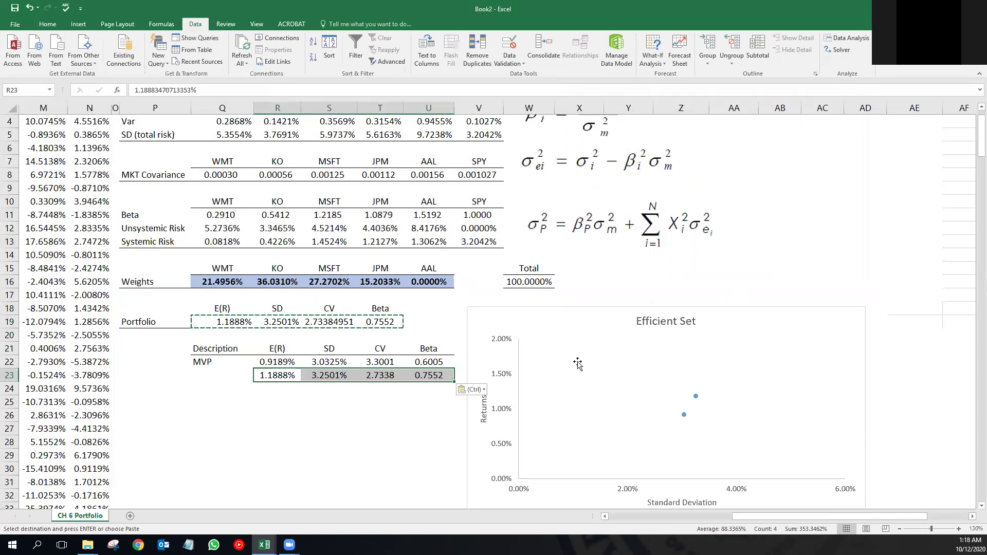
- Clear the weights in Q16:U16 and change Solver's SD constraint on R19 to at most 3.5%
drag(226, 284, 421, 285)
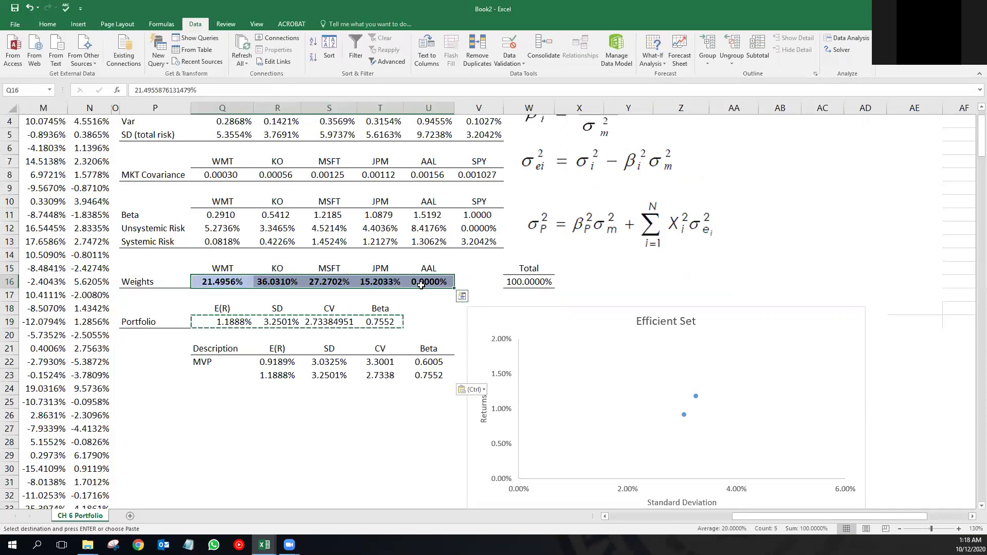
key(Delete)
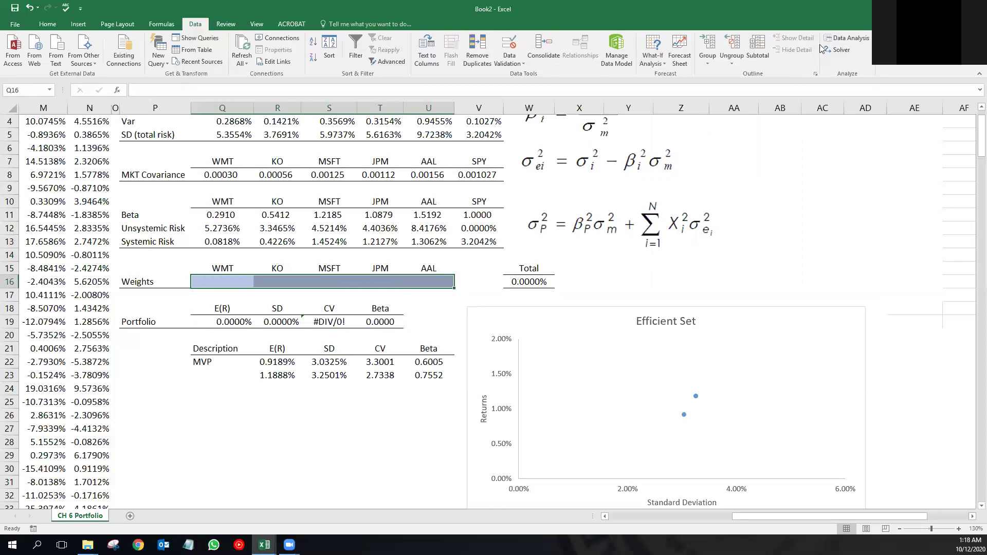
click(832, 53)
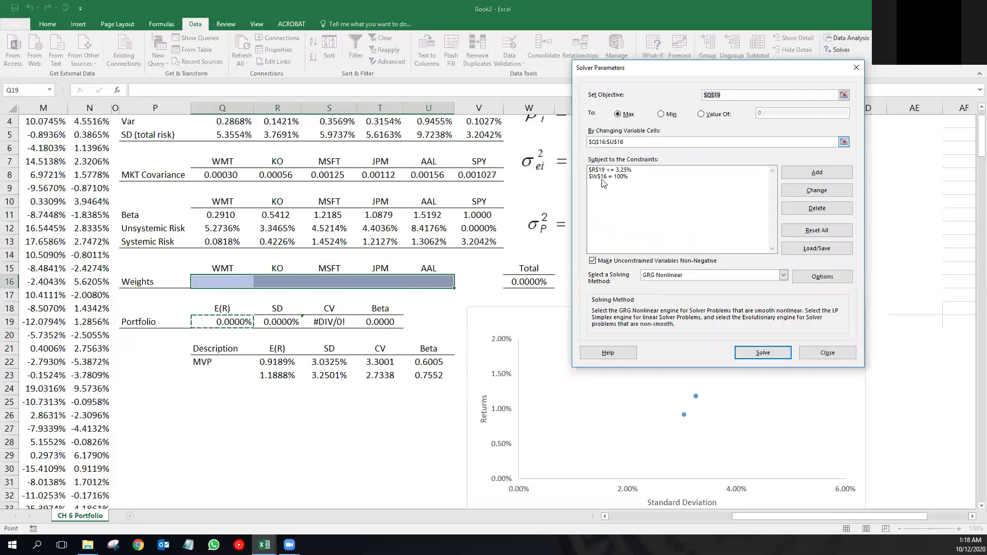
click(618, 170)
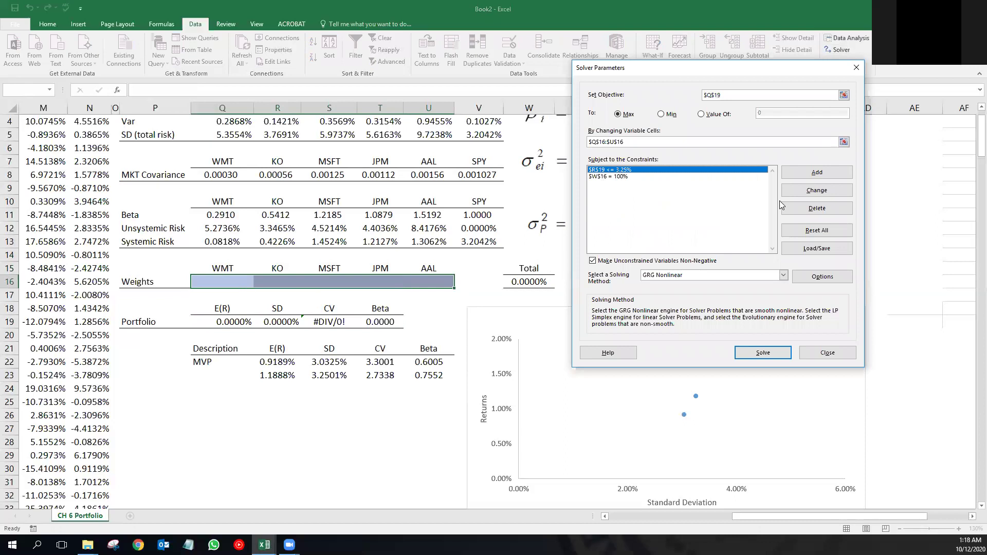
click(809, 192)
click(746, 219)
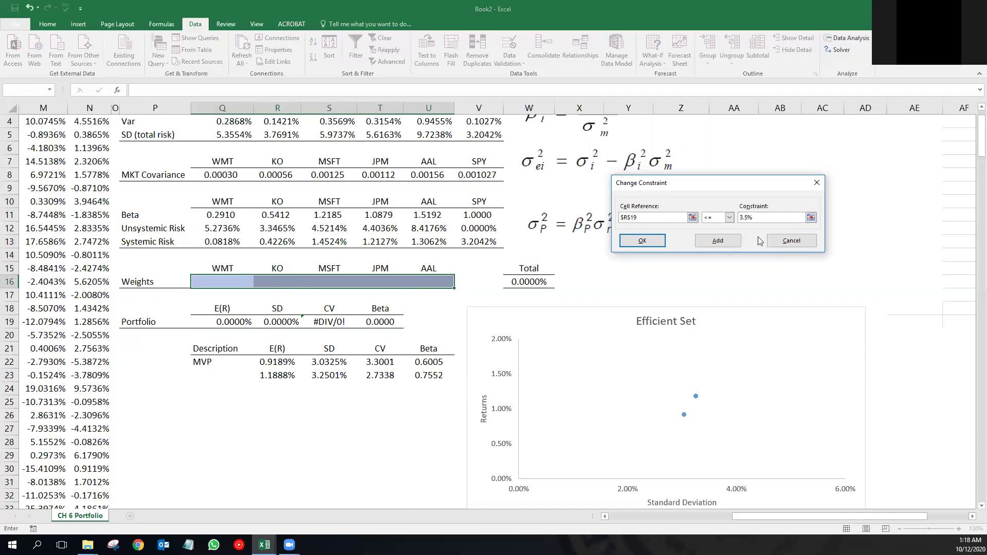
click(662, 243)
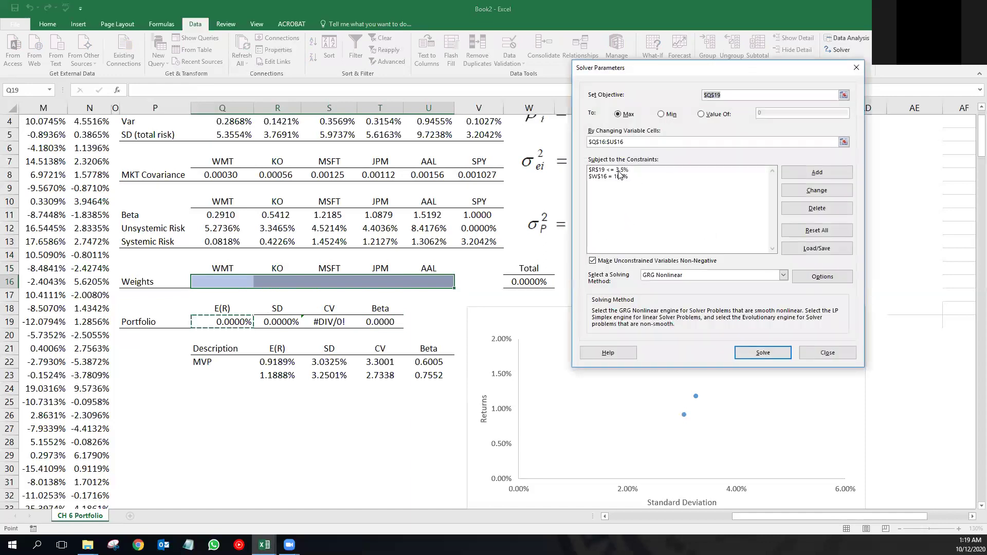
- Solve under the 3.5% SD limit, keep the solution, and paste Q19:T19 as values into R24:U24
click(763, 353)
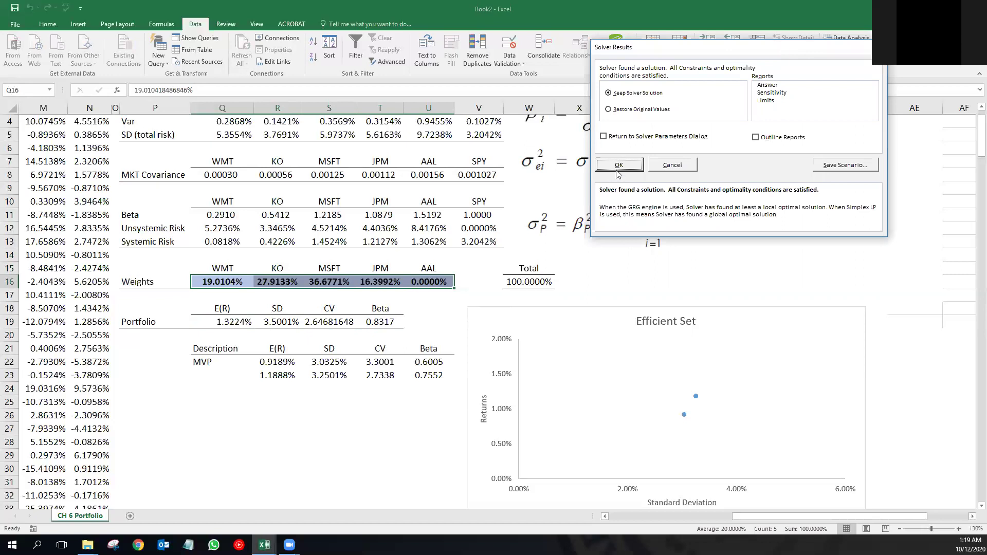
click(620, 166)
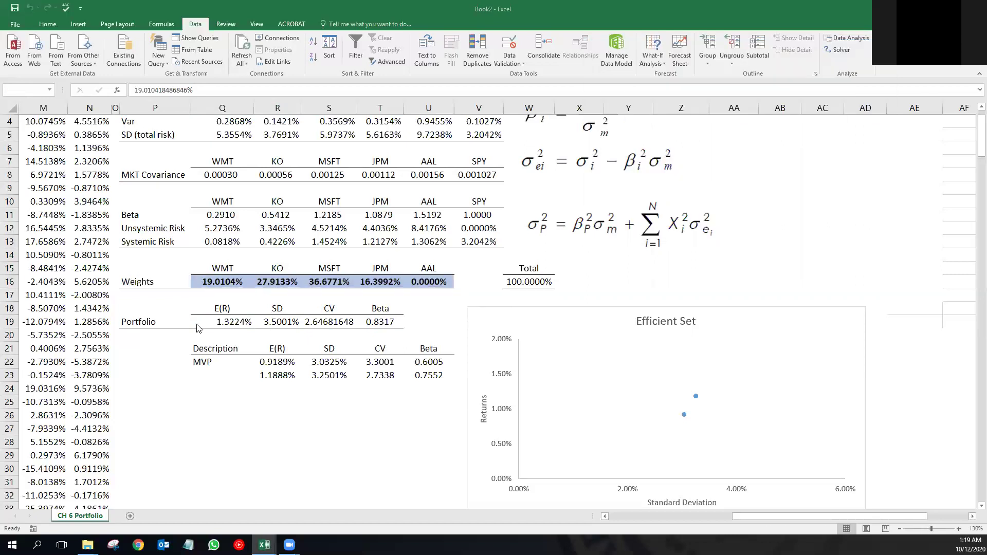
drag(207, 319, 378, 320)
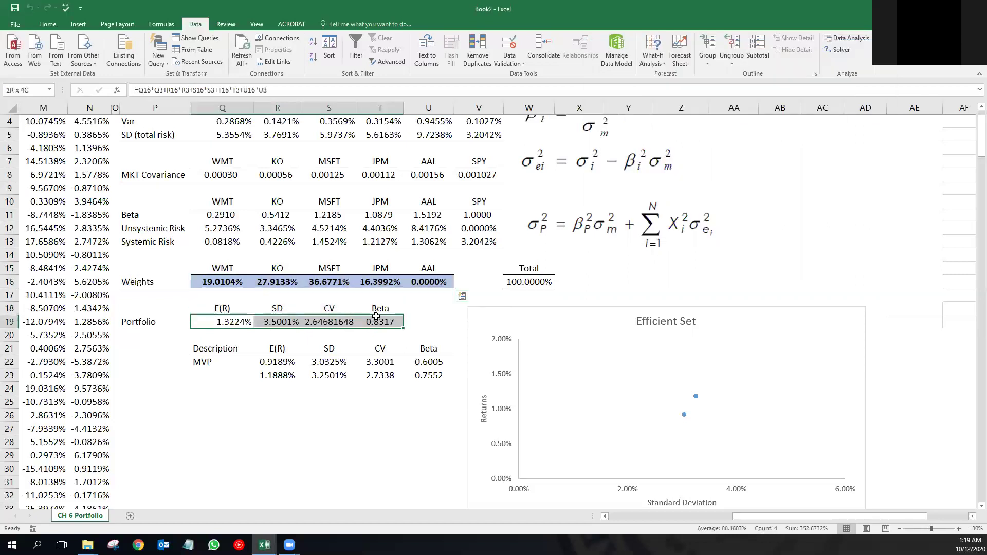
key(ctrl+c)
click(275, 387)
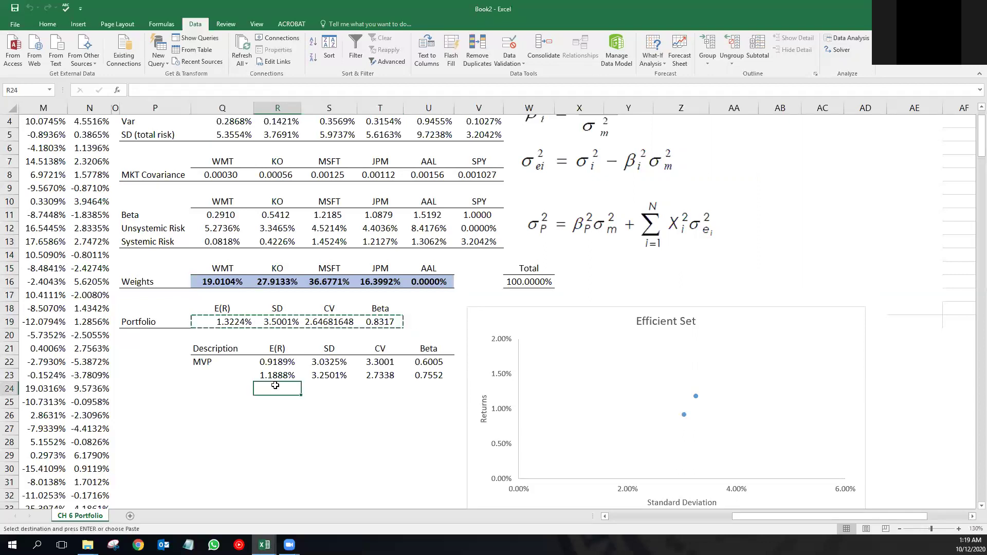
right_click(276, 388)
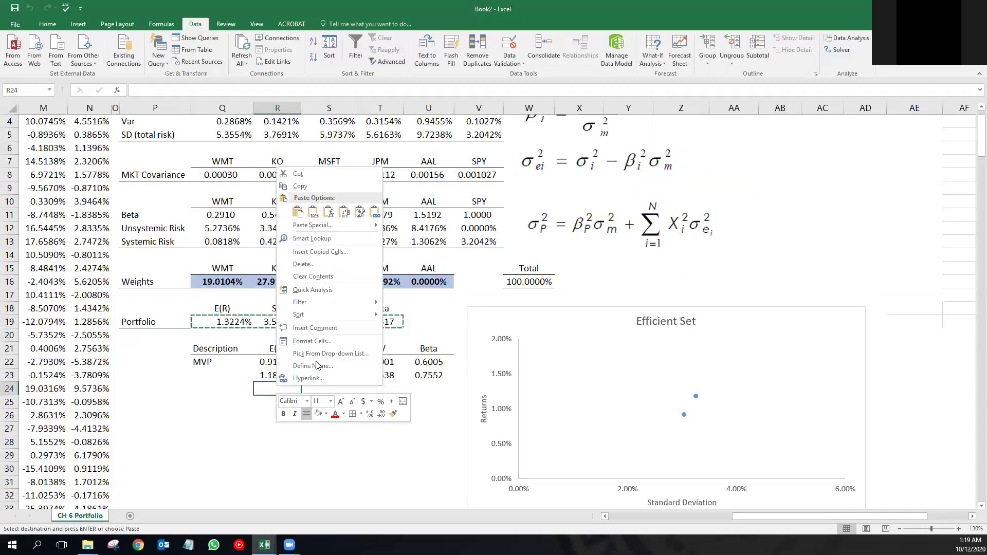
click(314, 212)
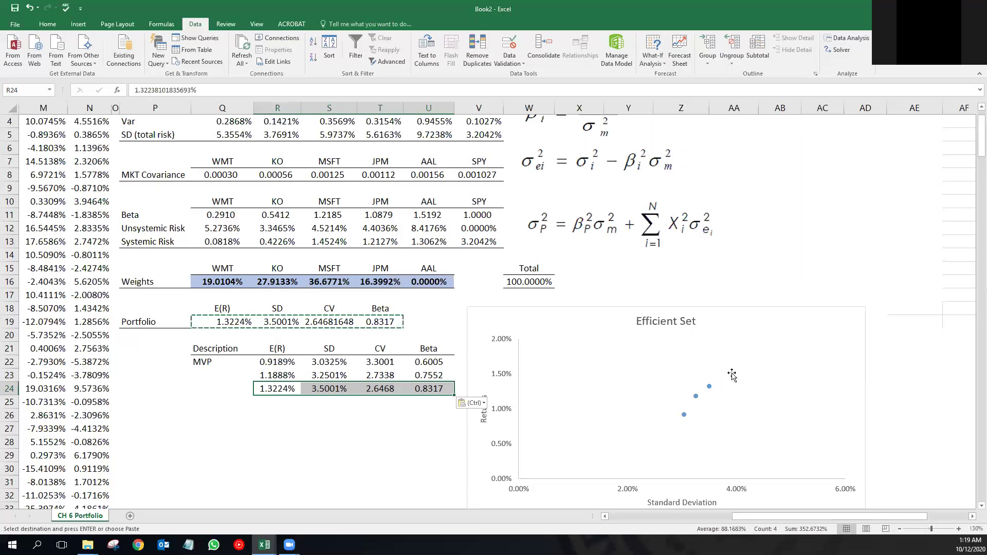
mouse_move(685, 417)
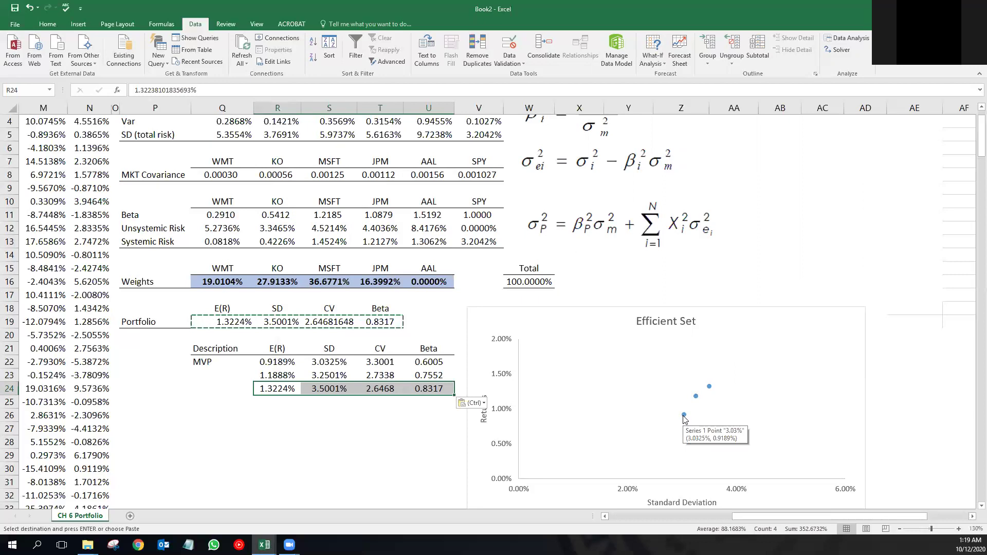
- Clear the weights in Q16:U16 and change Solver's SD constraint on R19 to at most 3.75%
drag(222, 279, 444, 282)
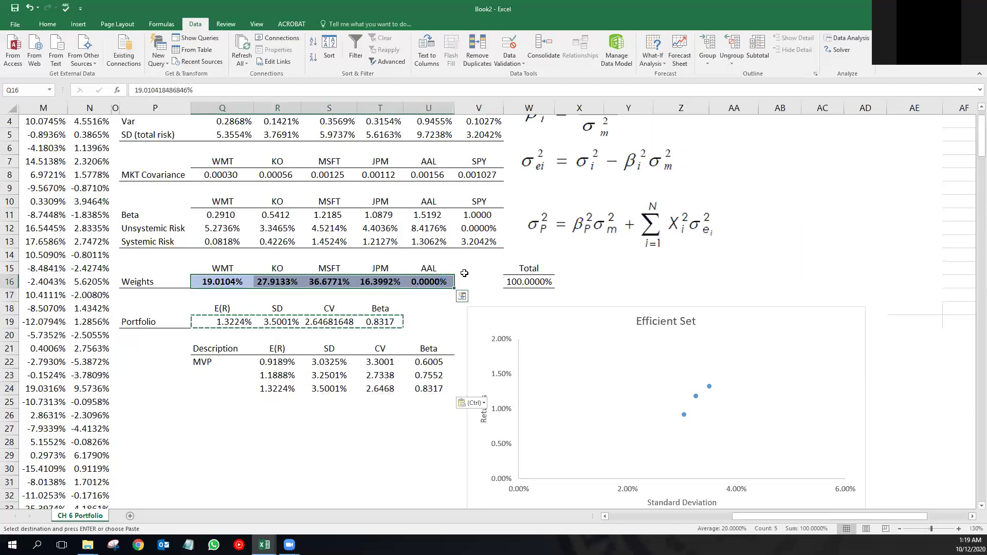
key(Delete)
click(834, 51)
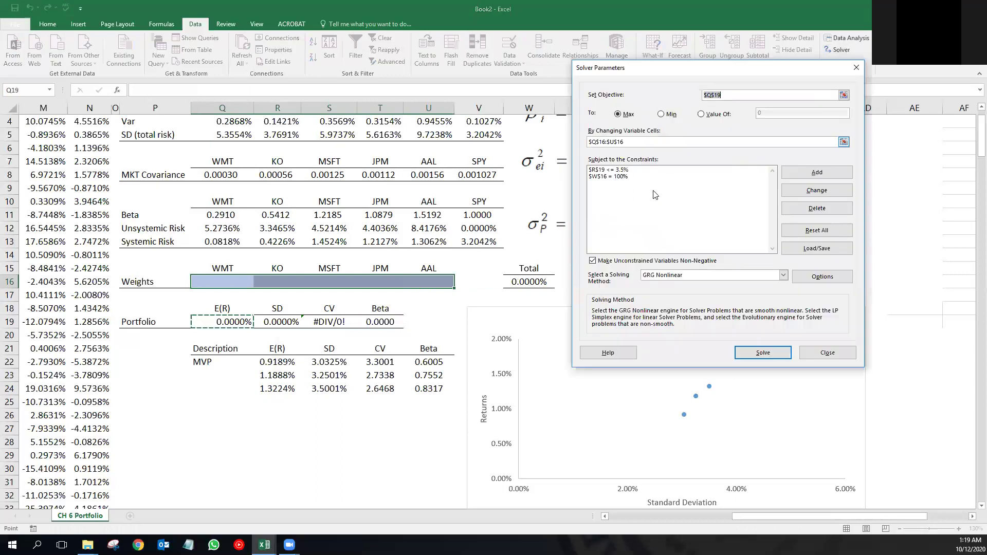
click(626, 171)
click(792, 191)
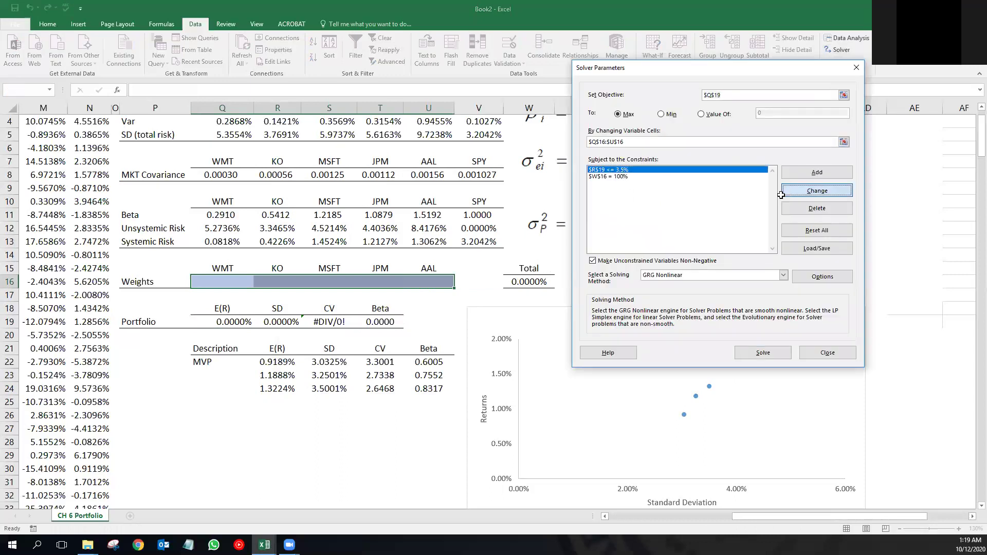
click(745, 218)
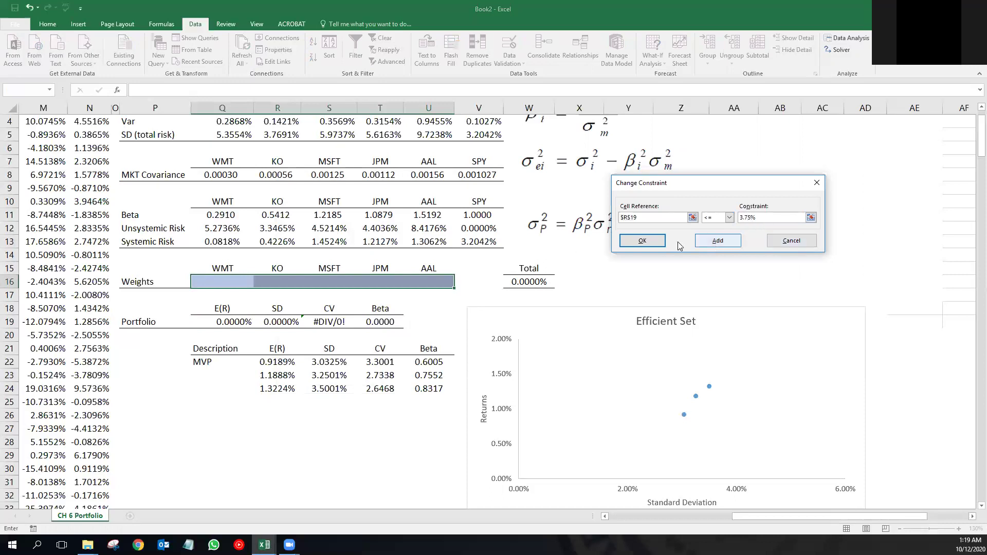
click(643, 241)
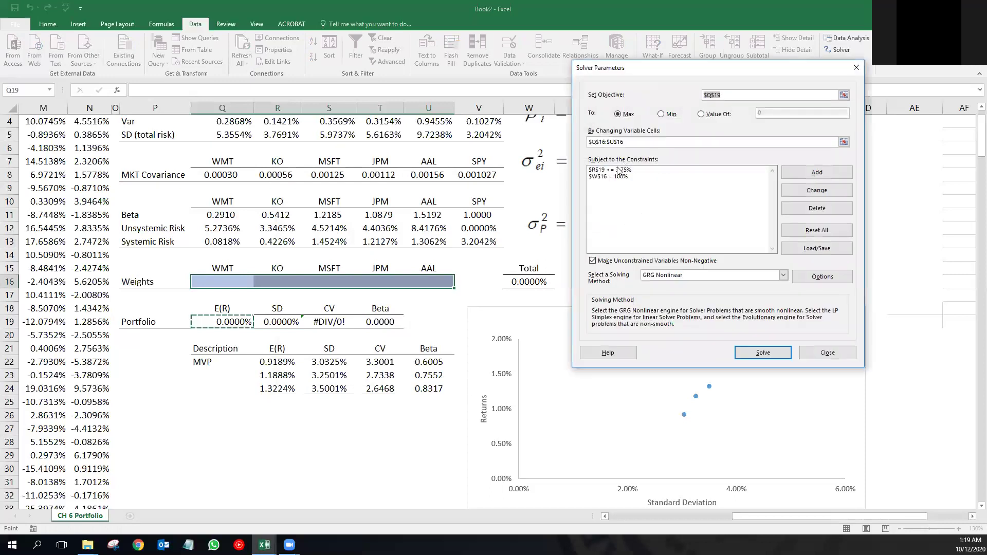
- Solve under the 3.75% SD limit, keep the solution, and paste Q19:T19 as values into R25:U25
click(752, 355)
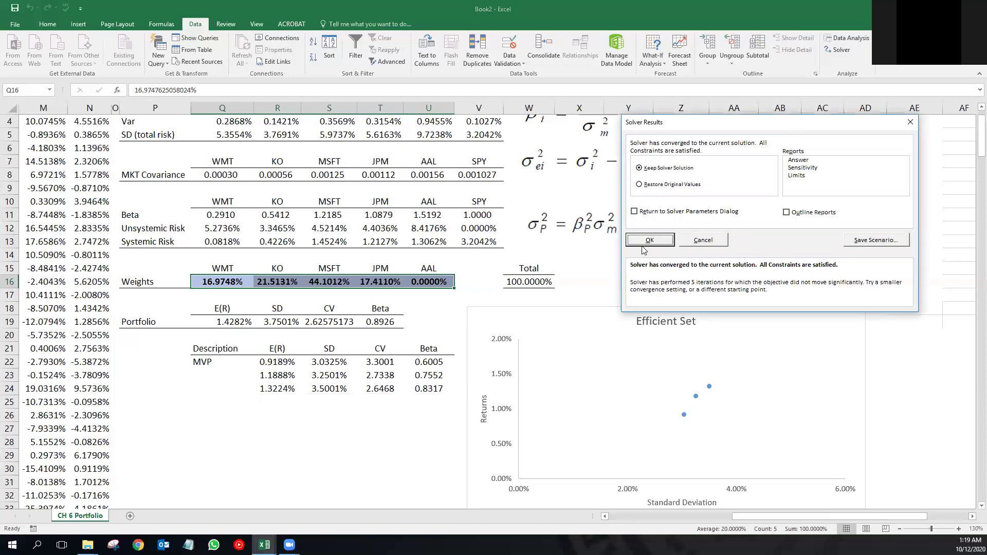
click(649, 241)
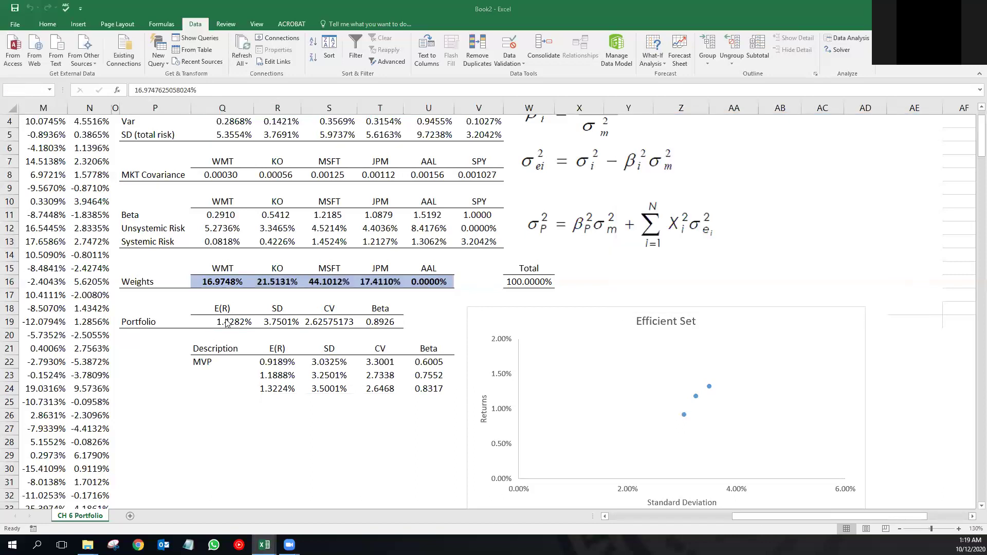
drag(217, 324, 381, 323)
key(ctrl+c)
click(269, 399)
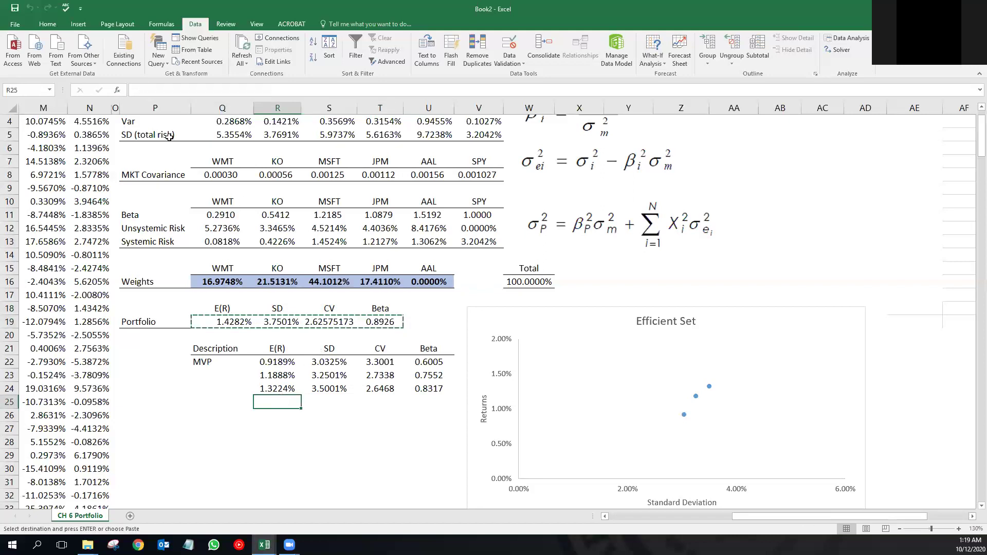
right_click(270, 401)
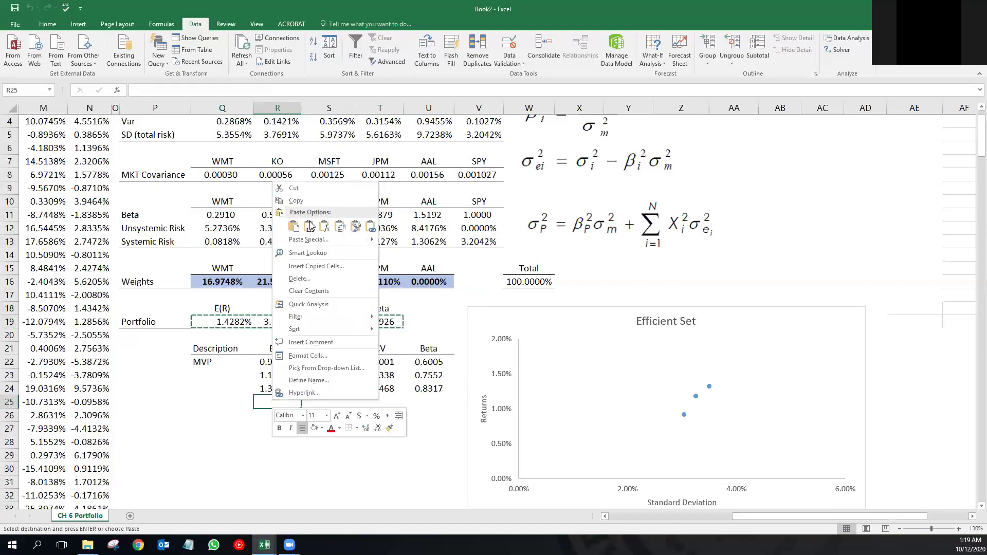
click(309, 227)
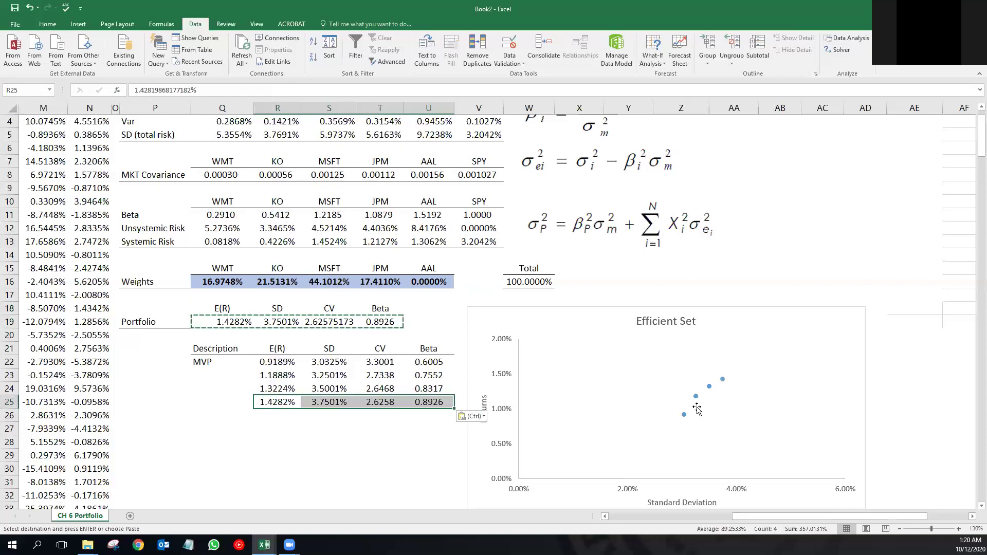
- Clear the solved stock weights in Q16:U16 for another Solver run
click(202, 282)
shift+click(445, 278)
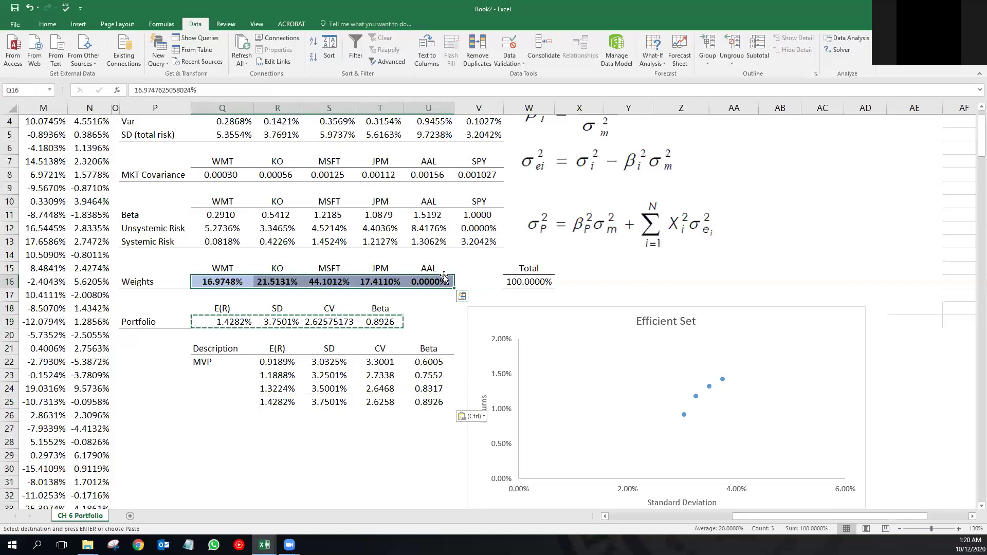
key(Delete)
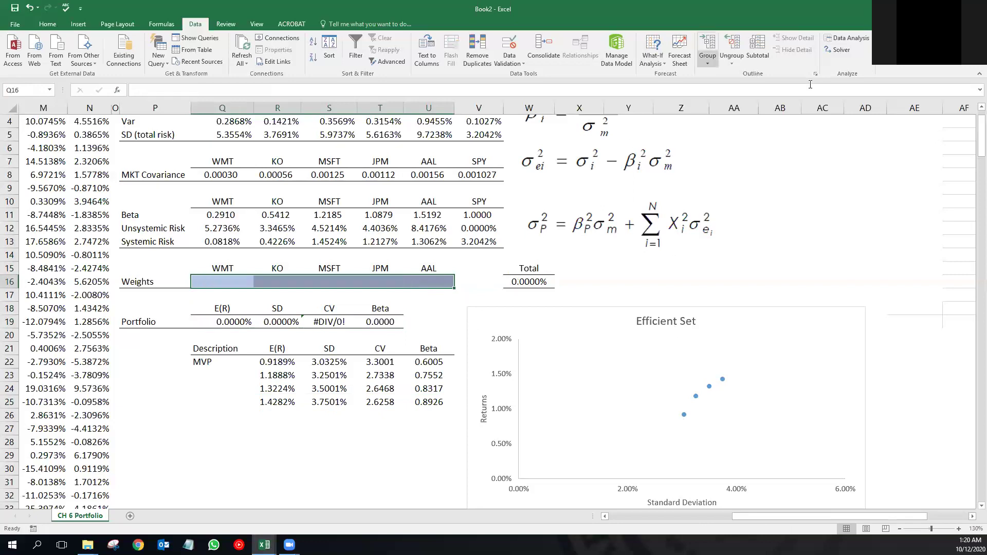
- Change Solver's SD constraint on R19 to at most 4%
click(840, 51)
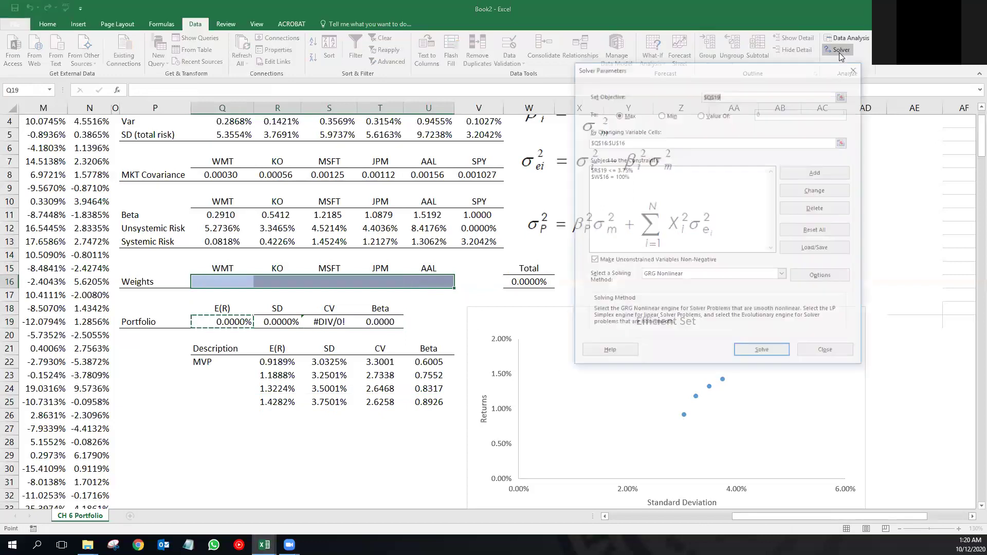
click(627, 171)
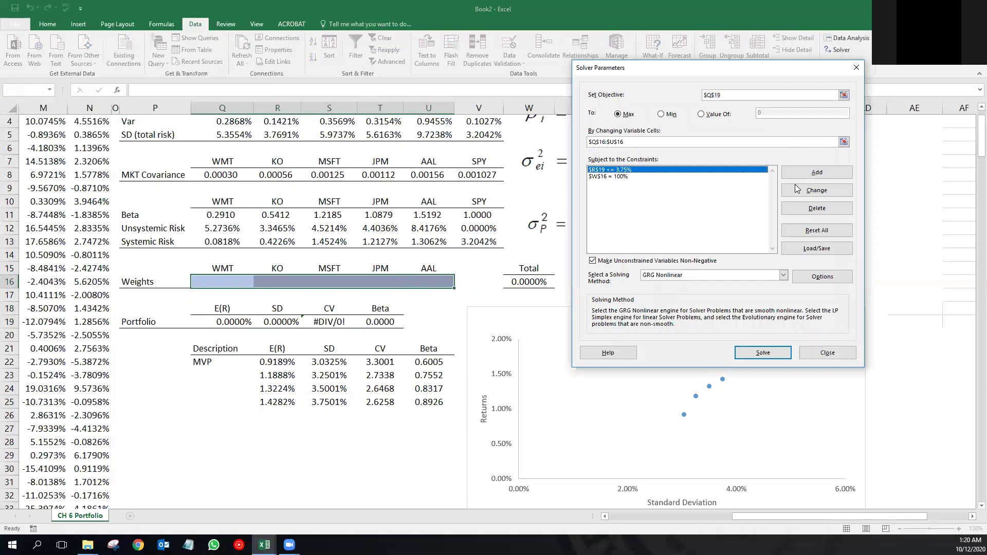
click(801, 191)
click(744, 218)
text(+)
key(Up)
key(Up)
key(Up)
key(Left)
key(Left)
key(shift+Right)
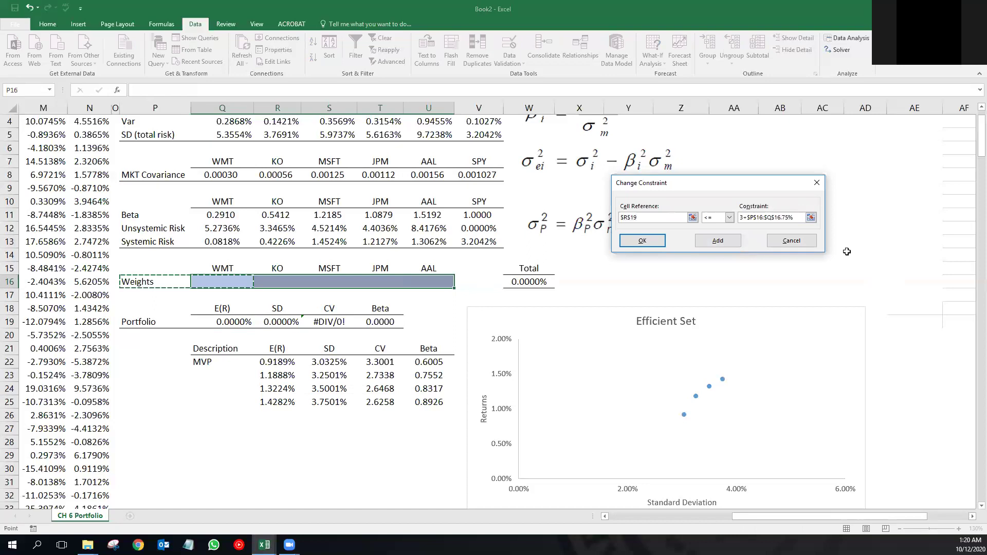
key(BackSpace)
key(BackSpace)
key(BackSpace)
key(BackSpace)
key(BackSpace)
key(BackSpace)
key(BackSpace)
key(BackSpace)
key(BackSpace)
key(BackSpace)
key(BackSpace)
key(BackSpace)
key(BackSpace)
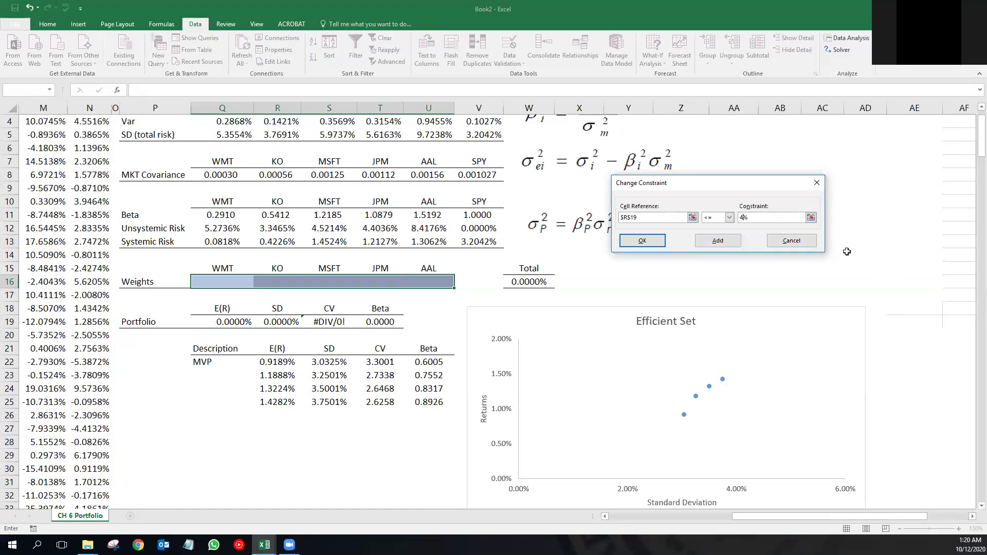
click(656, 242)
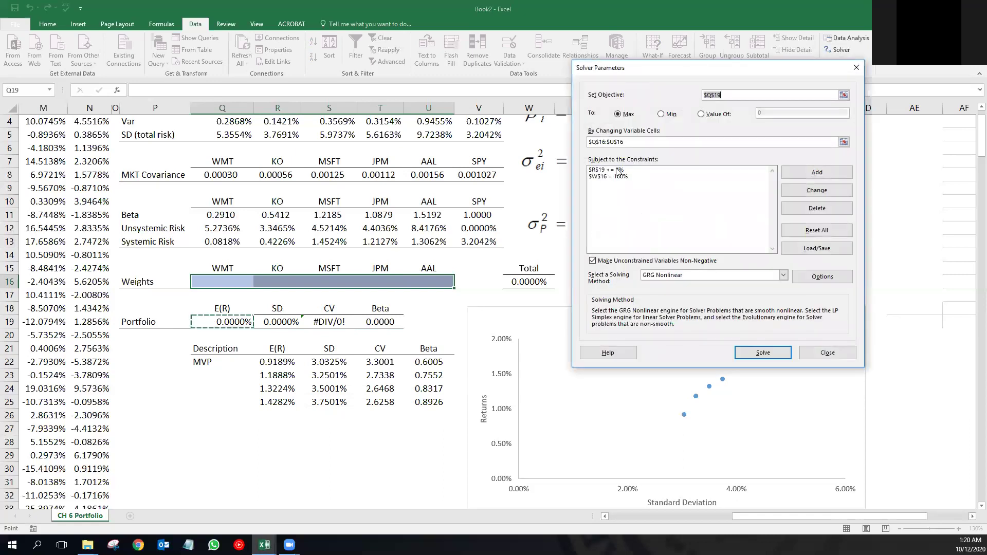
- Solve under the 4% SD limit, keep the solution, and paste Q19:T19 as values into R26:U26
click(763, 353)
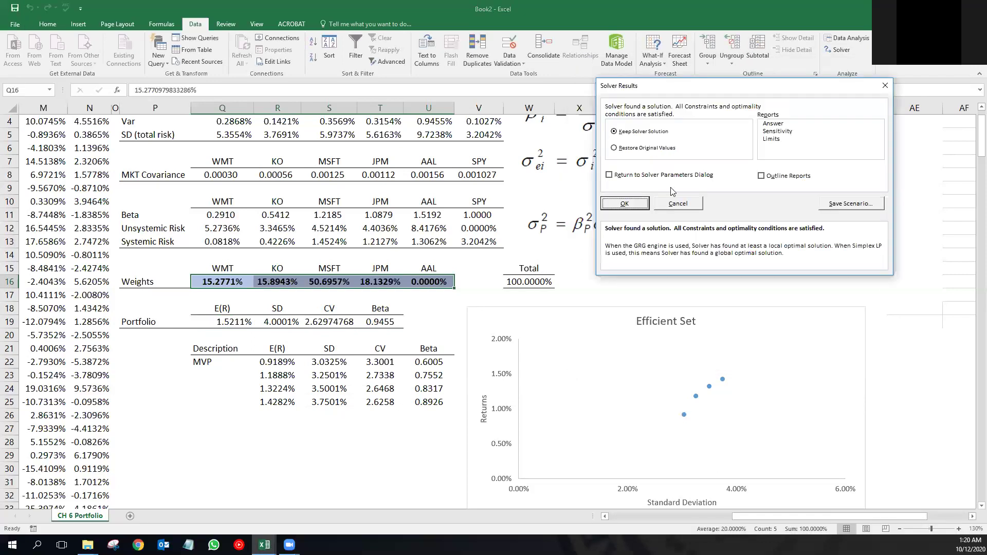
click(634, 205)
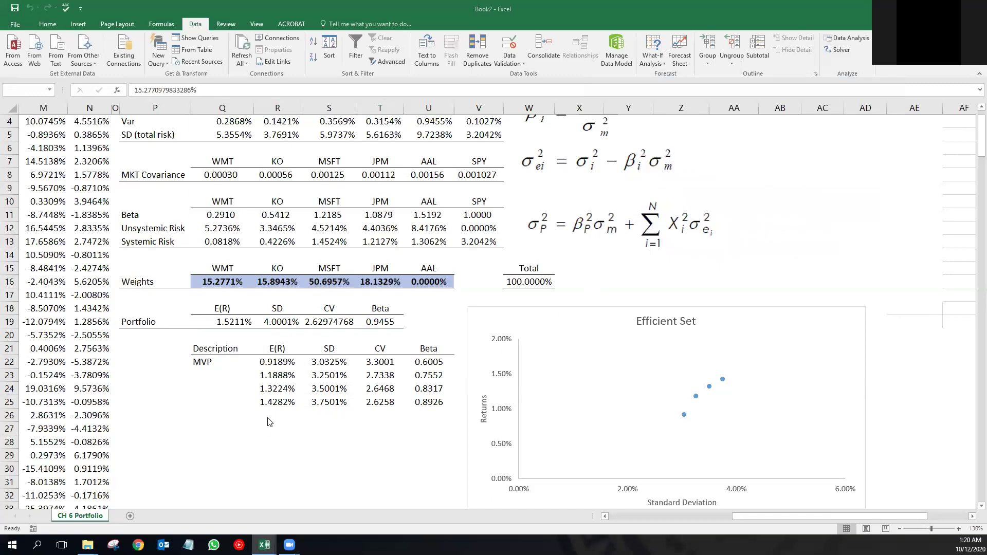
drag(222, 322, 378, 320)
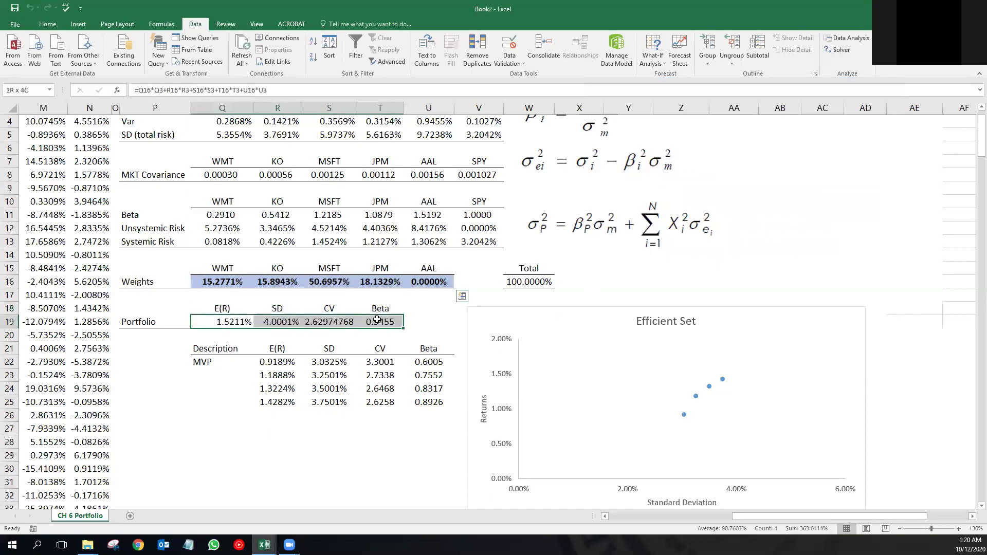
key(ctrl+c)
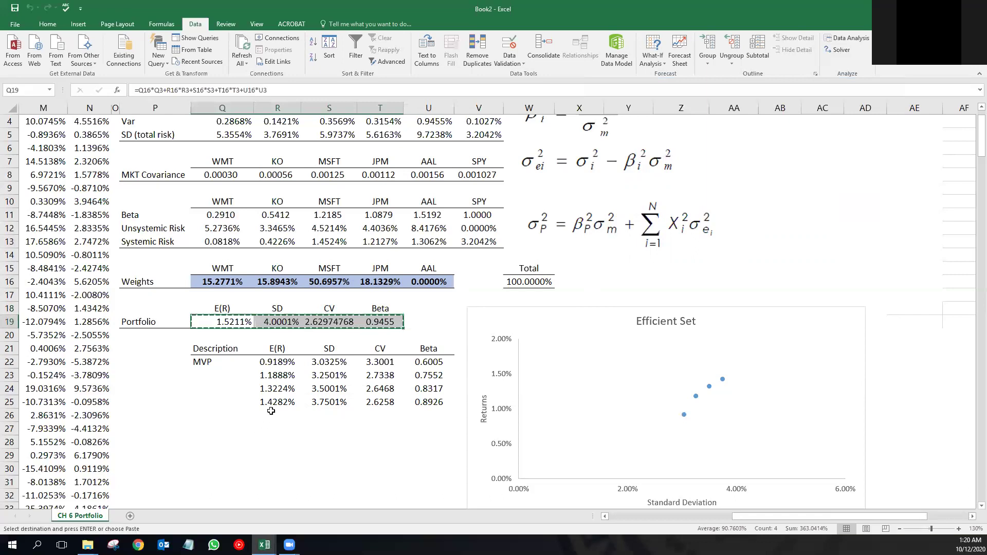
click(271, 416)
right_click(272, 416)
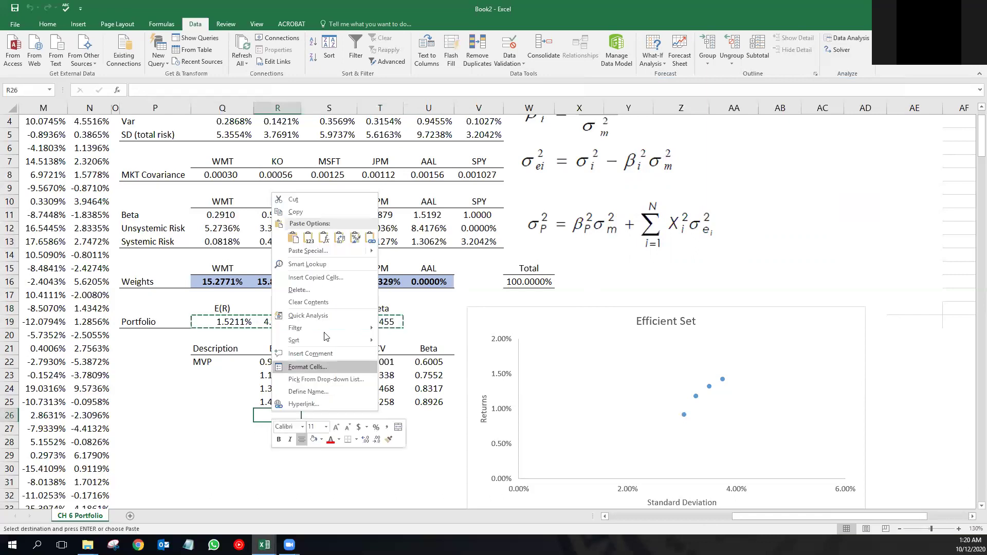
click(309, 238)
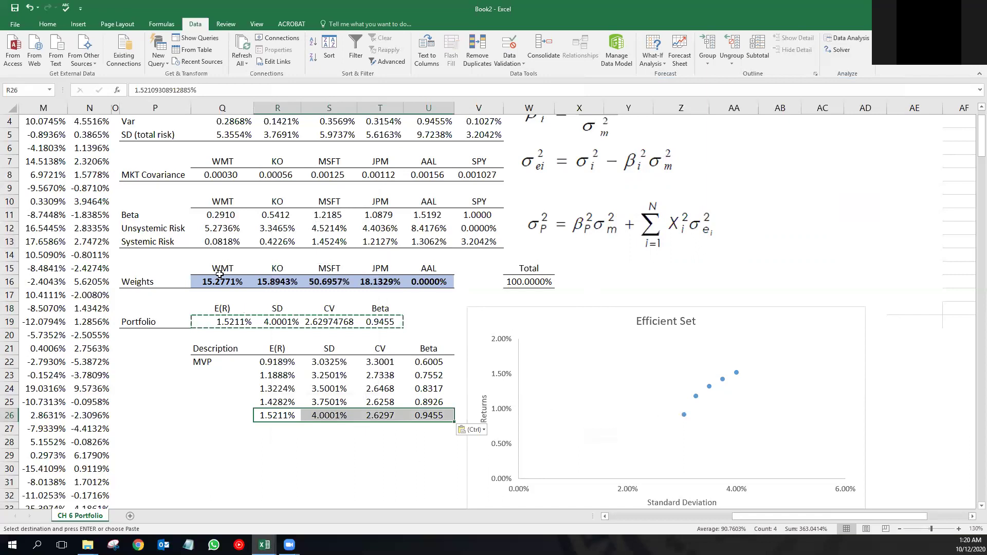
- Clear the weights in Q16:U16 and change Solver's SD constraint on R19 to at most 4.25%
drag(219, 280, 432, 282)
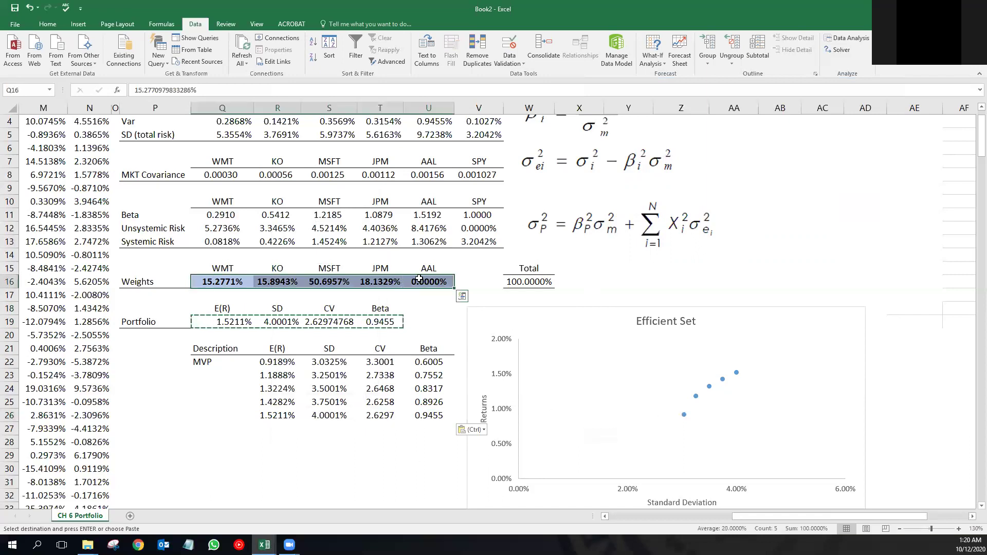
key(Delete)
click(832, 50)
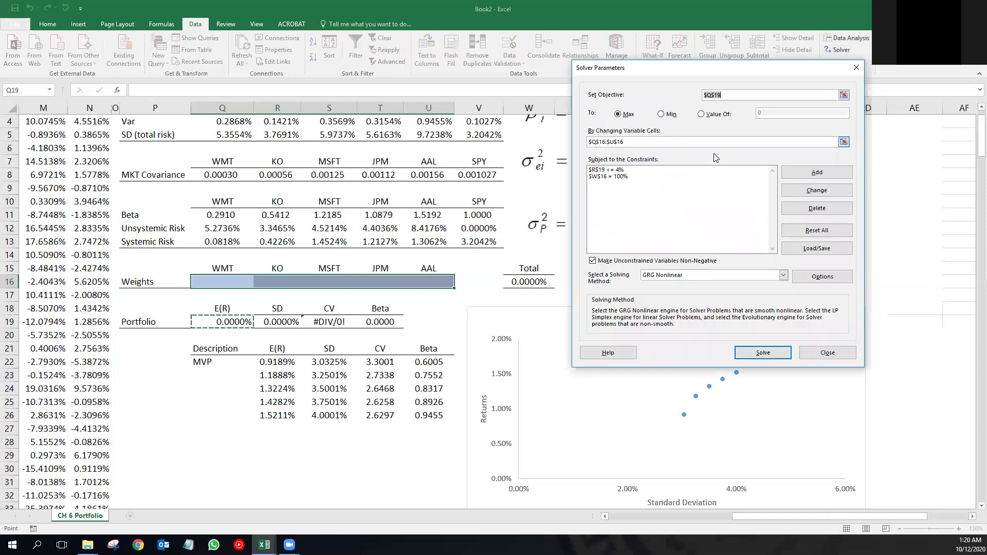
click(806, 198)
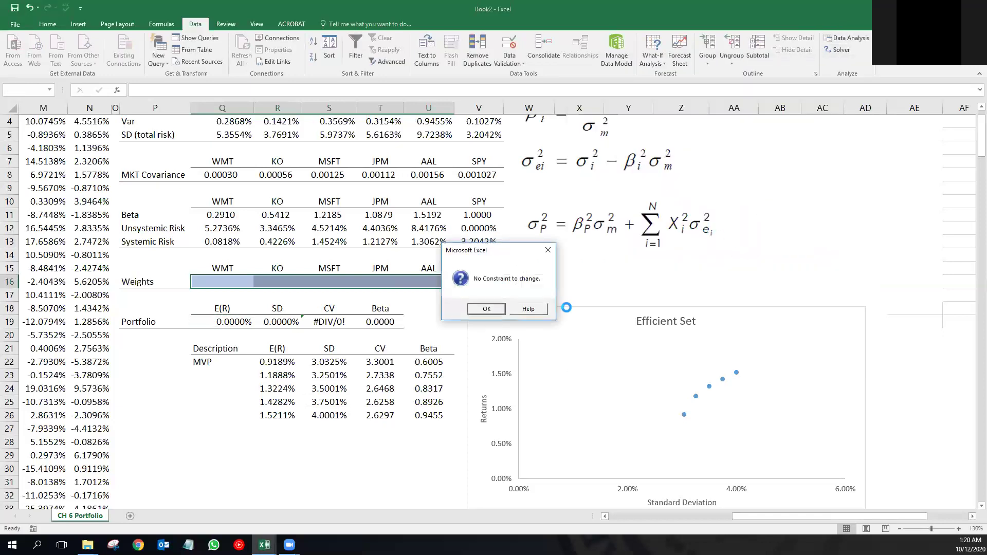
click(498, 310)
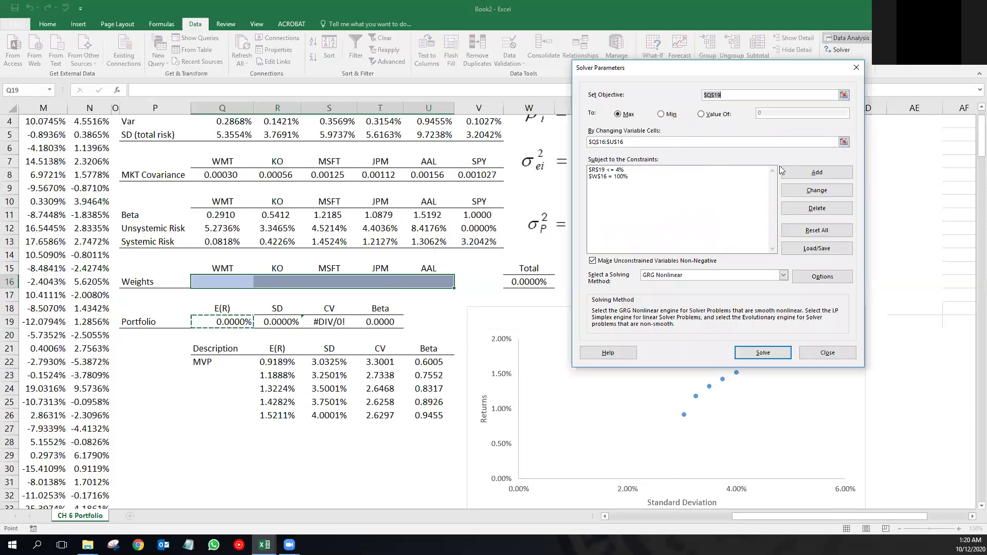
click(603, 172)
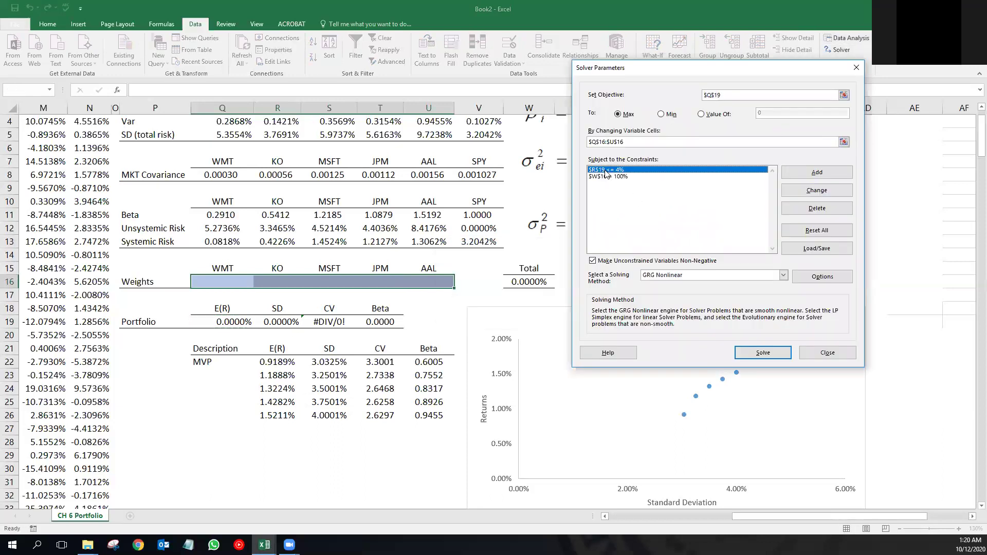
click(797, 187)
click(753, 219)
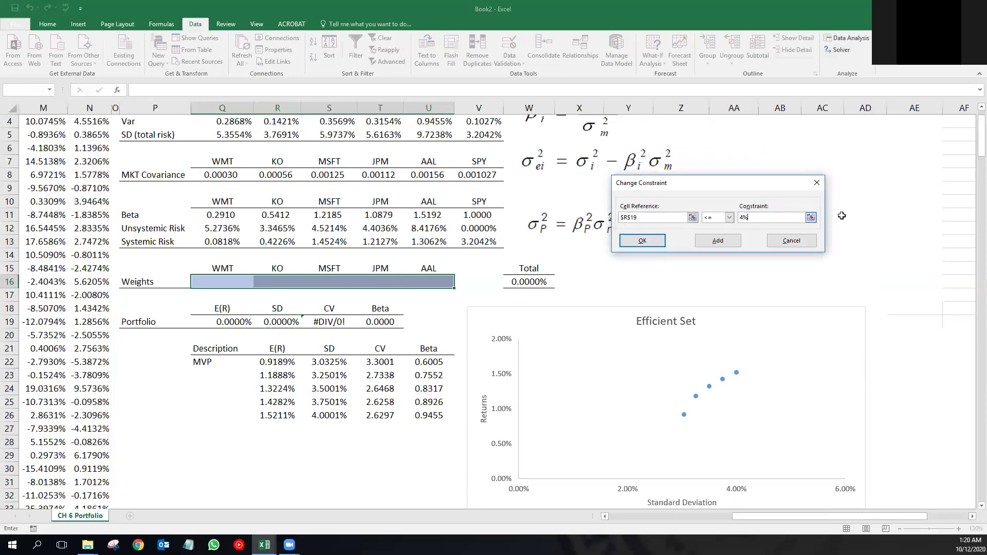
text(+$P$1)
click(635, 242)
- Solve under the 4.25% SD limit, keep the solution, and paste Q19:T19 as values into R27:U27
click(752, 354)
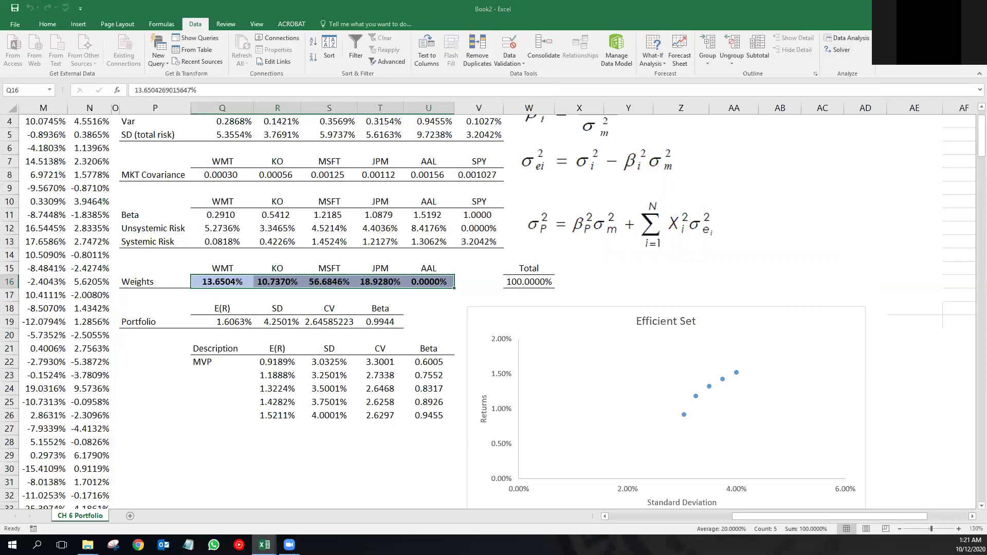
click(628, 209)
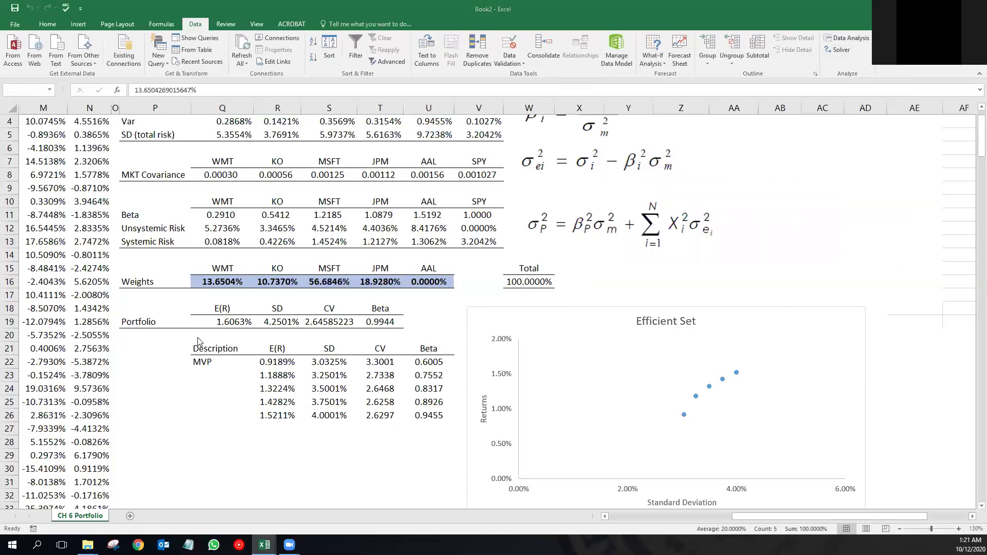
drag(215, 323, 391, 323)
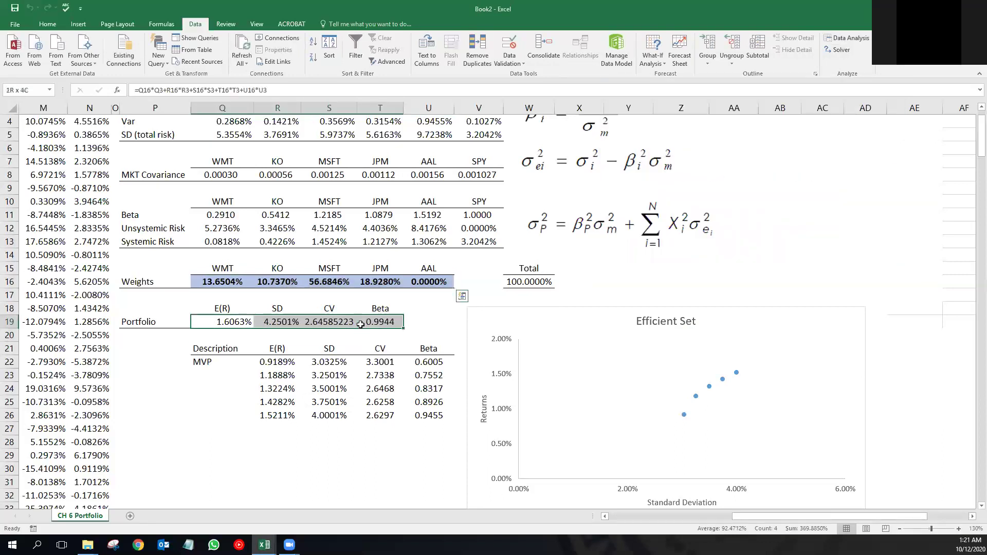
key(ctrl+c)
click(283, 428)
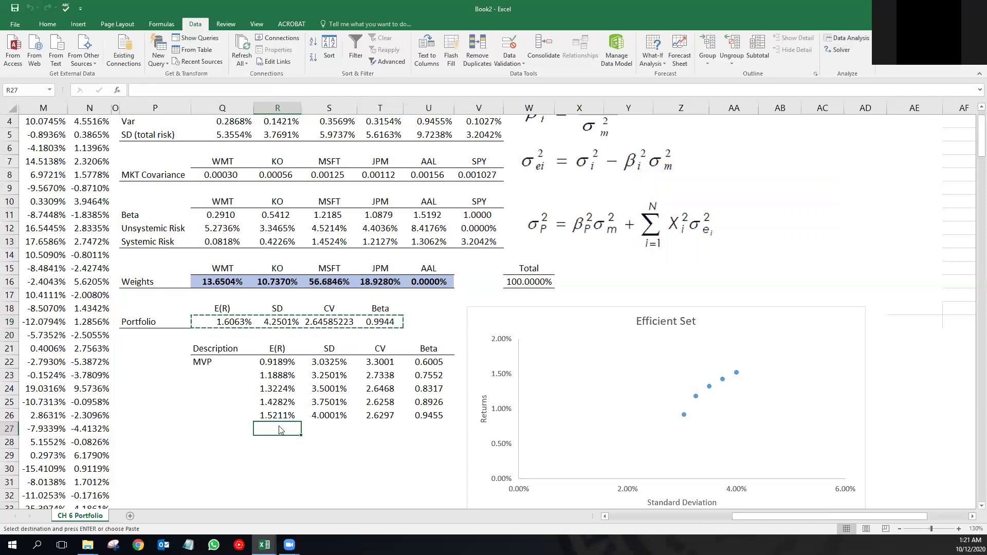
right_click(283, 428)
click(316, 252)
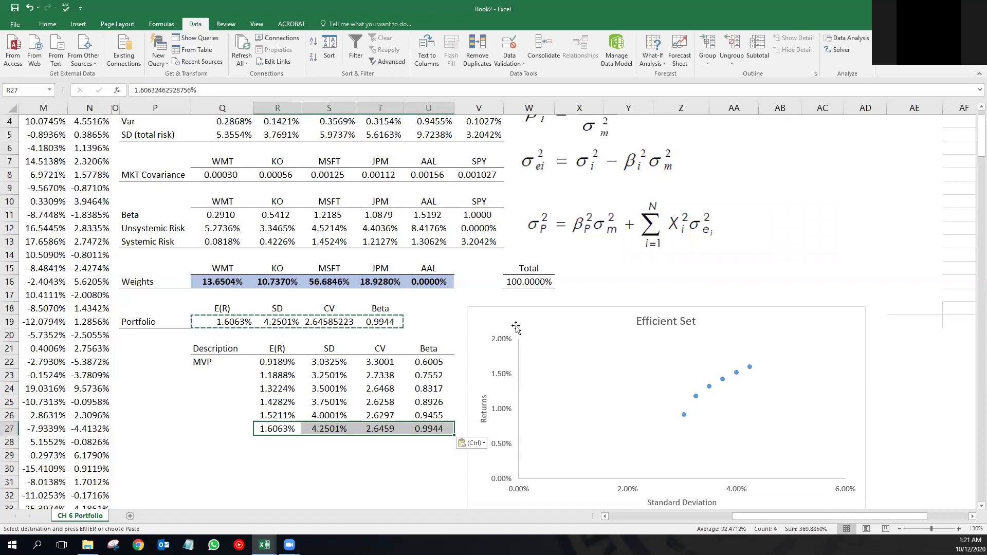
- Clear the weights in Q16:U16 and change Solver's SD constraint on R19 to at most 4.5%
drag(226, 283, 413, 281)
key(Delete)
click(846, 50)
click(628, 171)
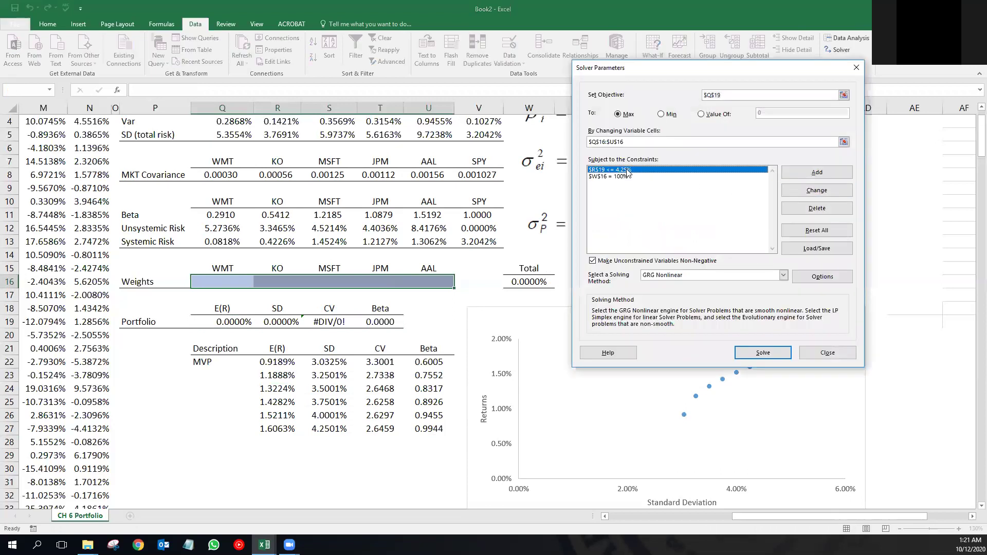
click(805, 194)
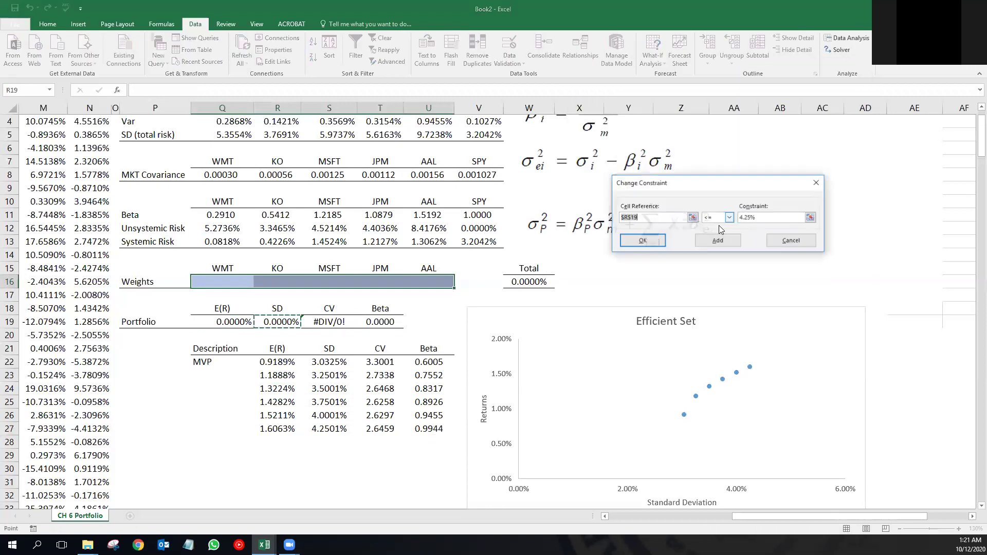
click(744, 218)
key(Delete)
click(662, 245)
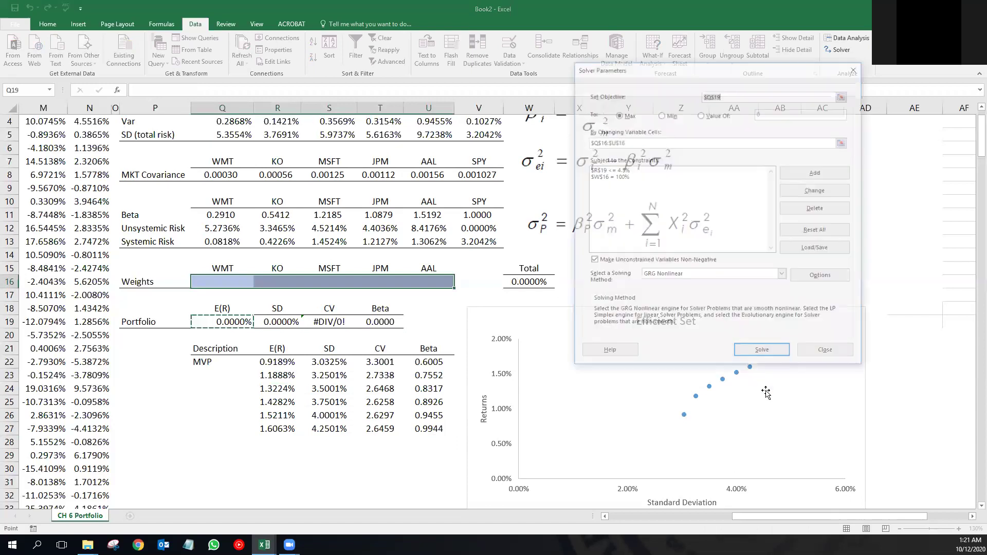
- Solve under the 4.5% SD limit, keep the solution, and paste Q19:T19 as values into R28:U28
click(764, 353)
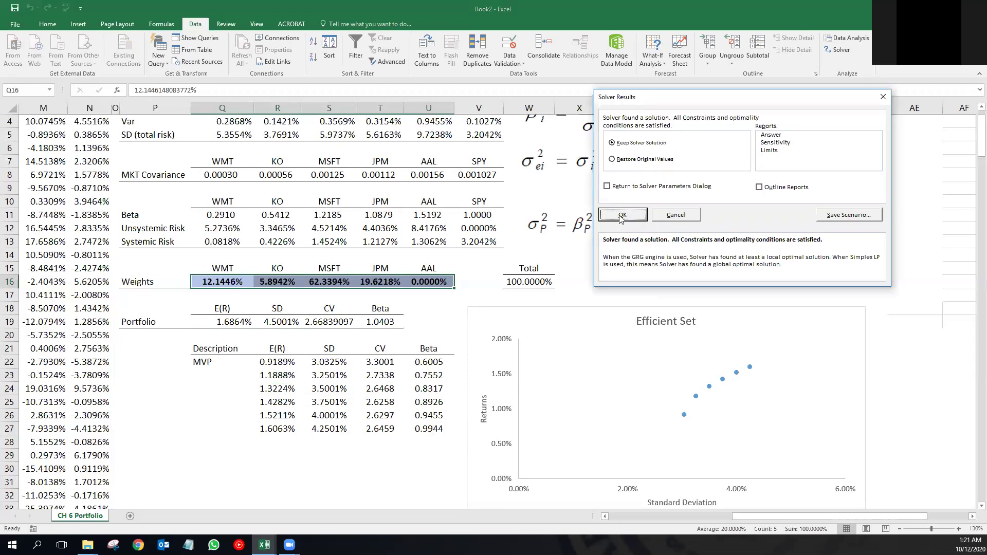
click(620, 216)
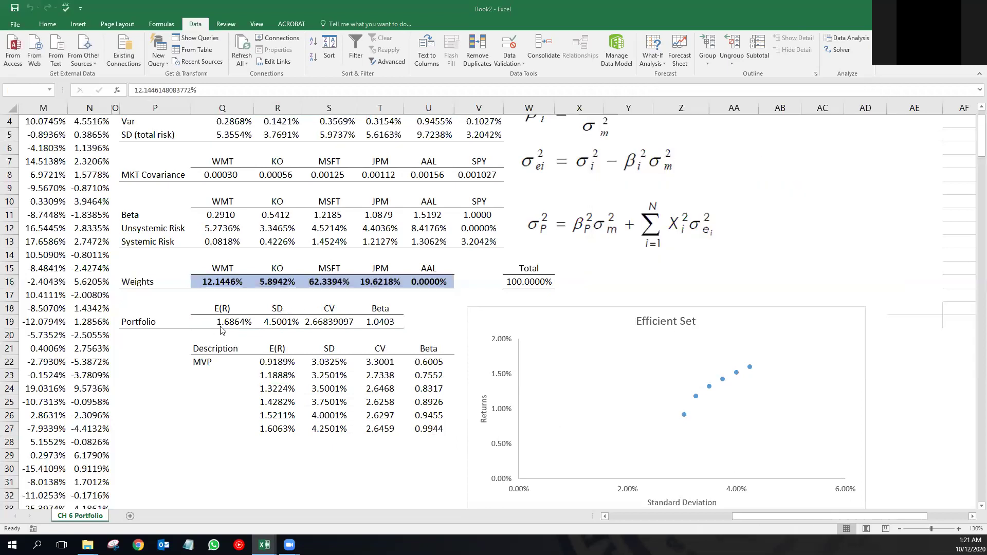
drag(221, 330, 358, 323)
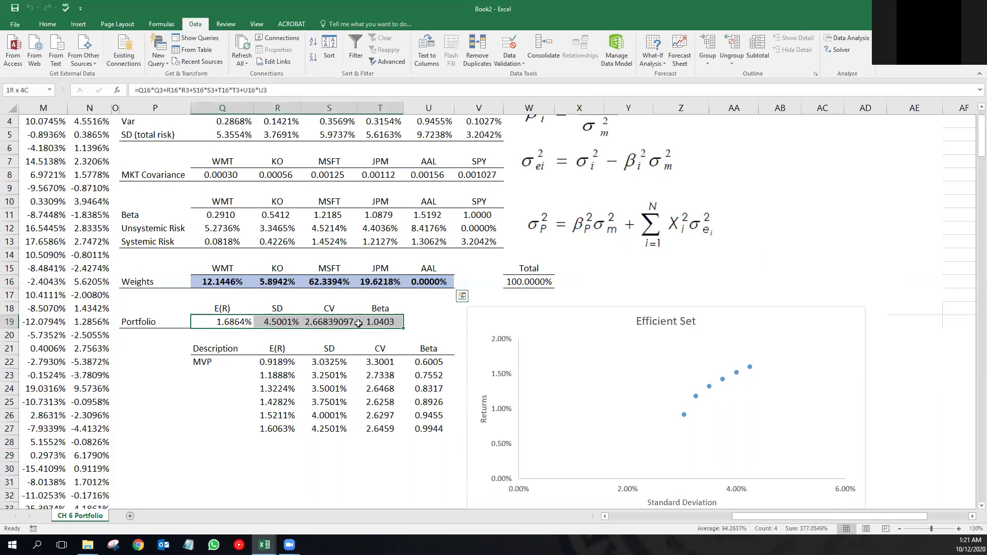
key(ctrl+c)
click(273, 441)
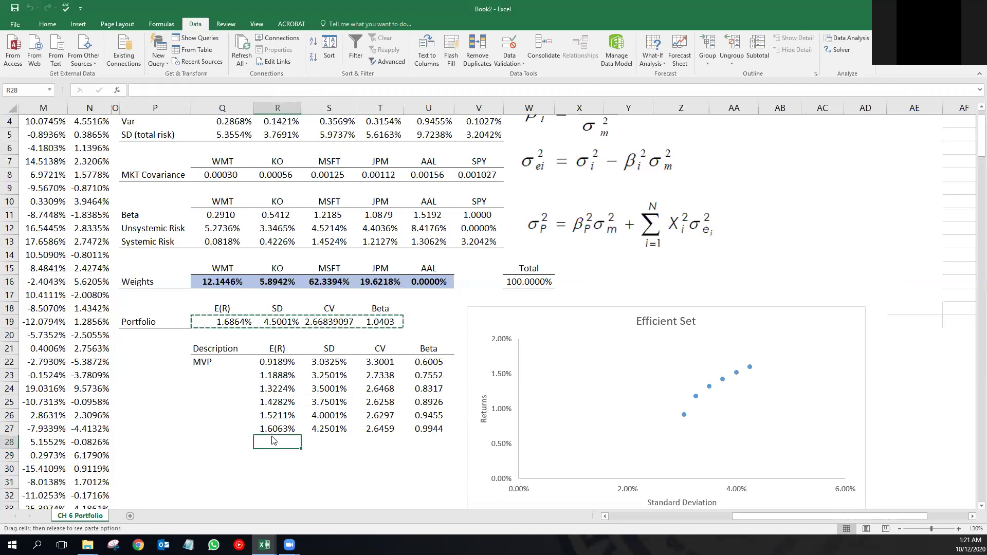
right_click(277, 443)
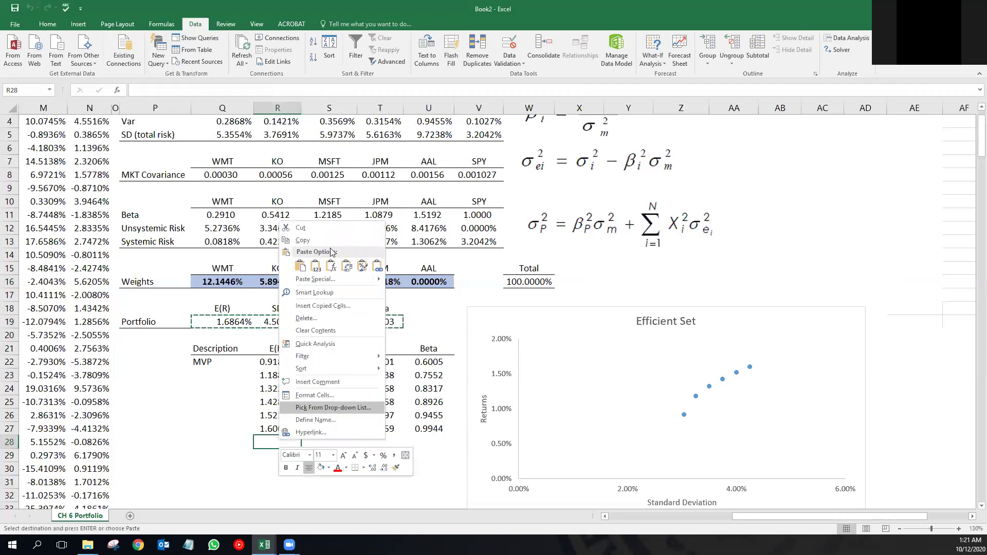
click(316, 265)
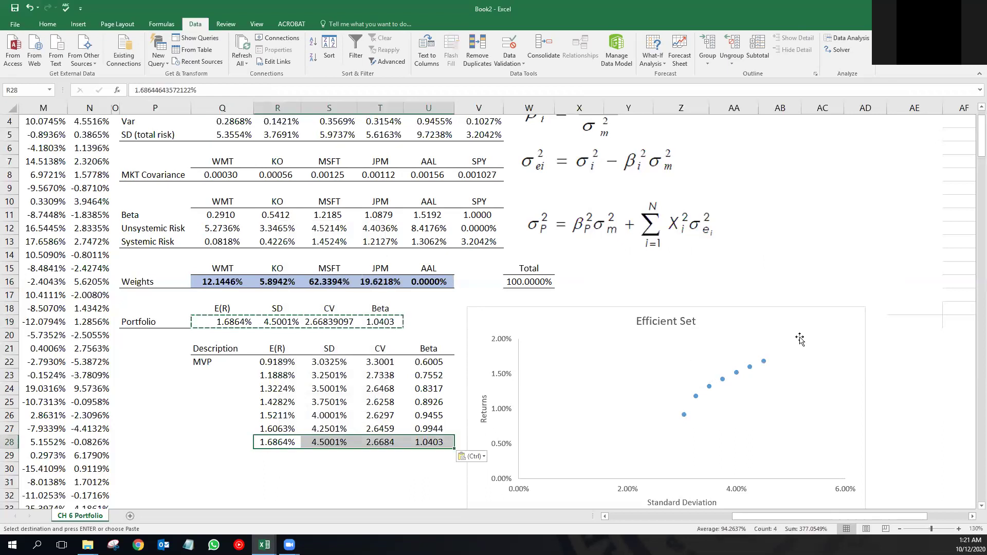
- Clear the weights in Q16:U16 and change Solver's SD constraint on R19 to at most 4.75%
click(210, 291)
drag(211, 282, 412, 281)
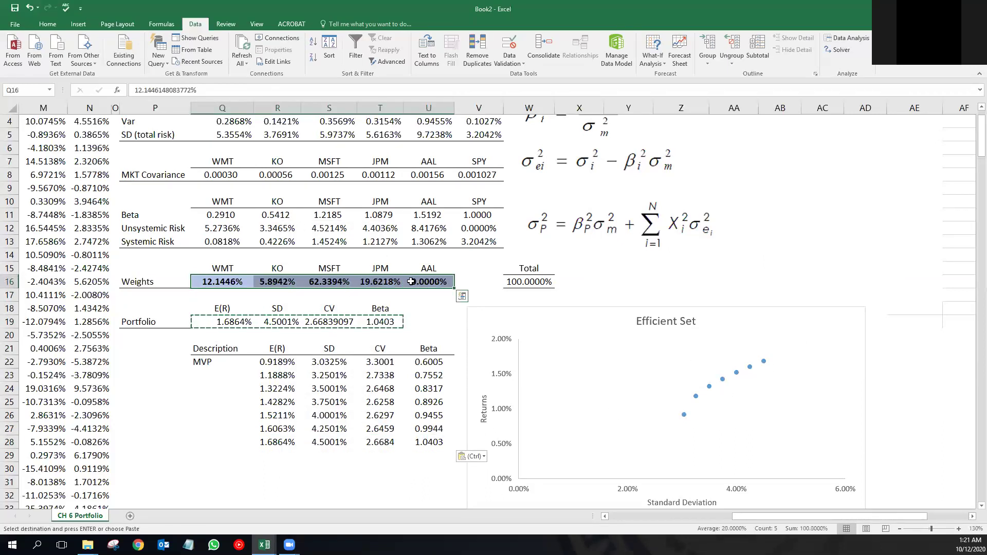
key(Delete)
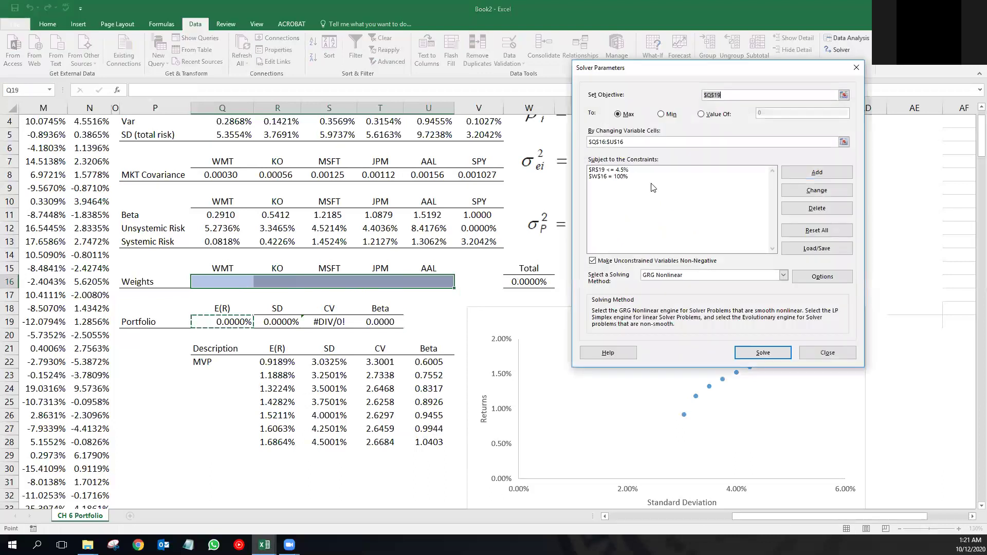
click(625, 171)
click(817, 191)
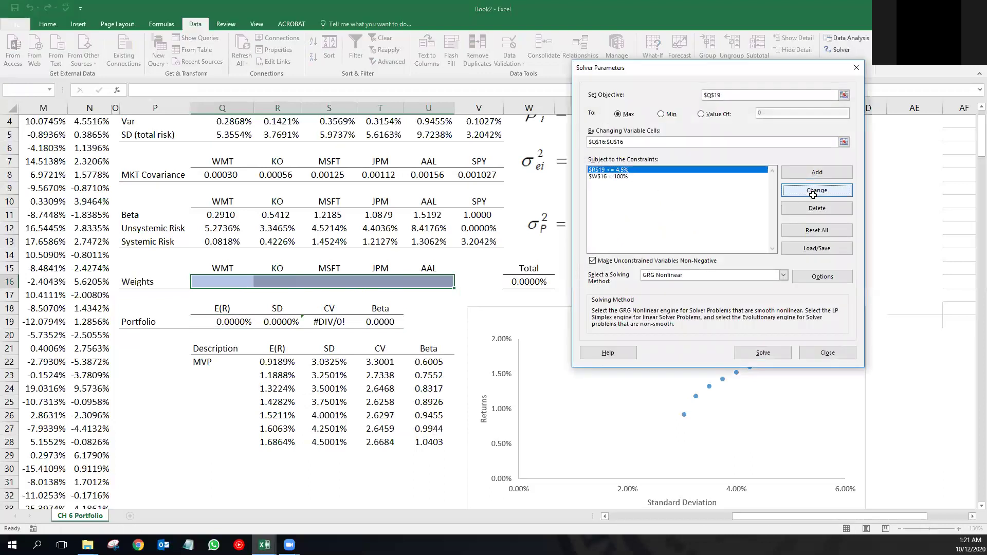
click(744, 217)
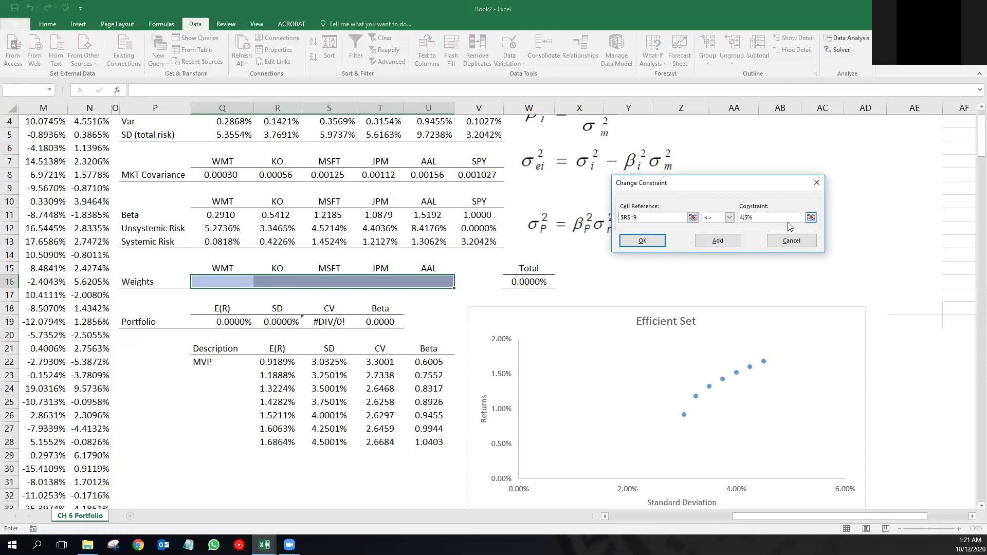
text(+$R$16)
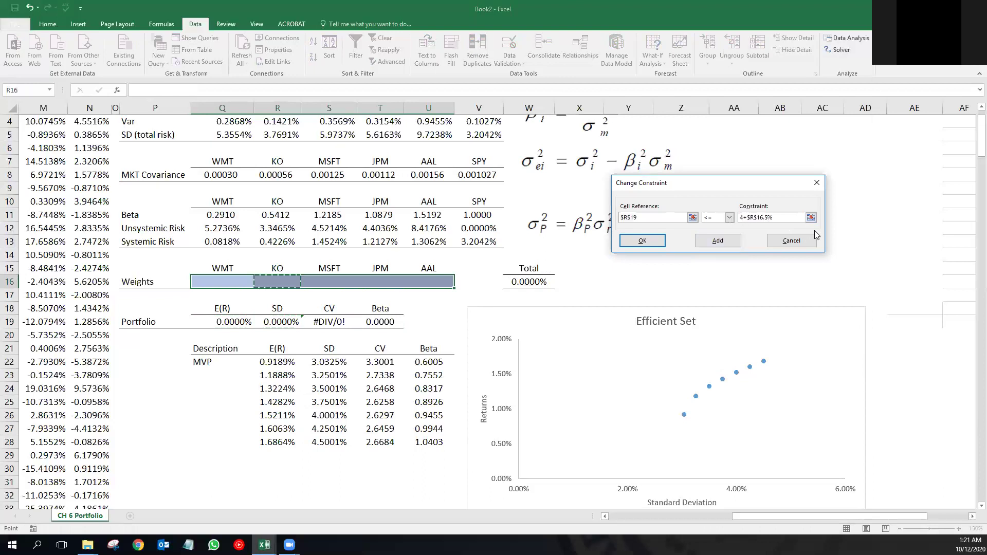
key(BackSpace)
key(BackSpace)
key(BackSpace)
key(BackSpace)
text(.75)
key(Delete)
click(643, 242)
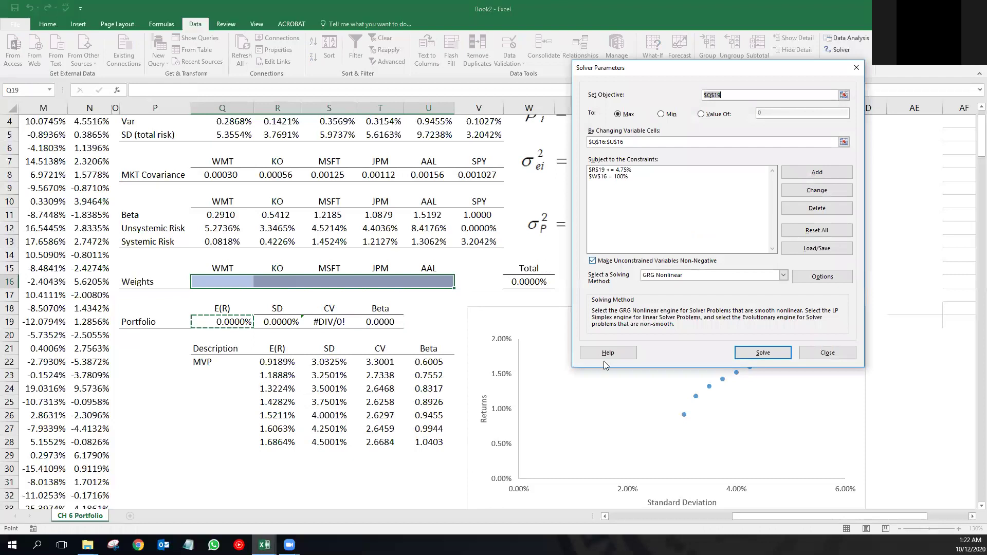
- Solve under the 4.75% SD limit, keep the solution, and paste Q19:T19 as values into R29:U29
click(763, 353)
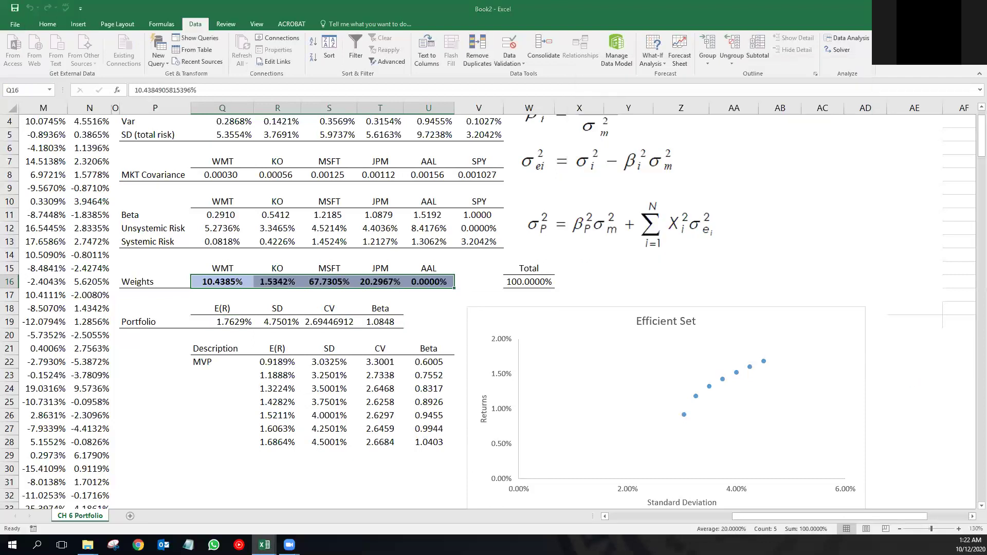
click(604, 208)
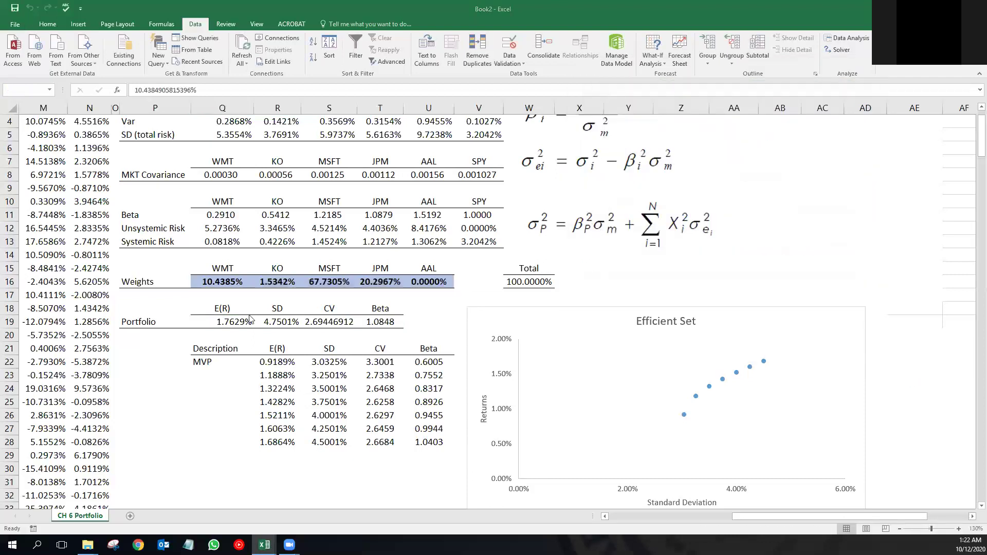
drag(216, 323, 368, 319)
key(ctrl+c)
click(279, 452)
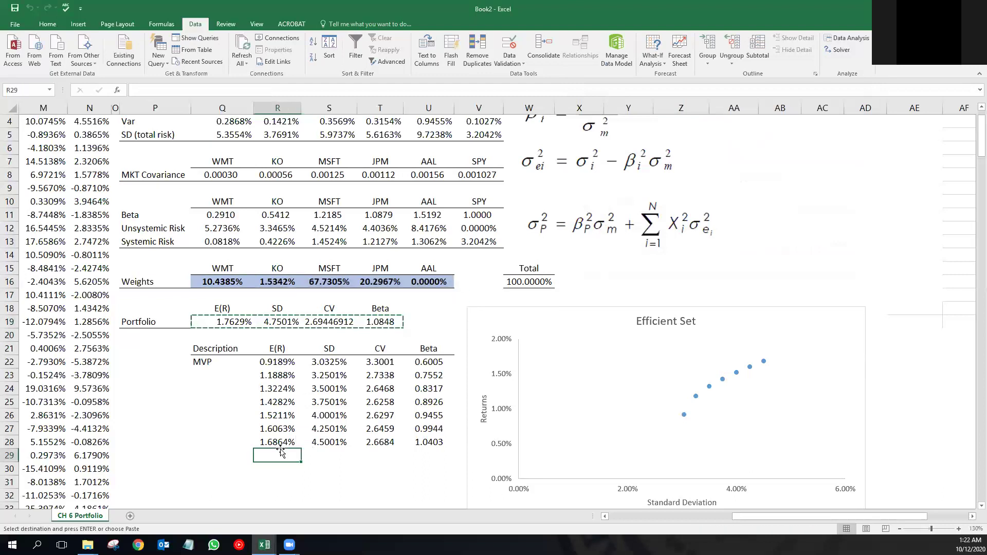
right_click(279, 452)
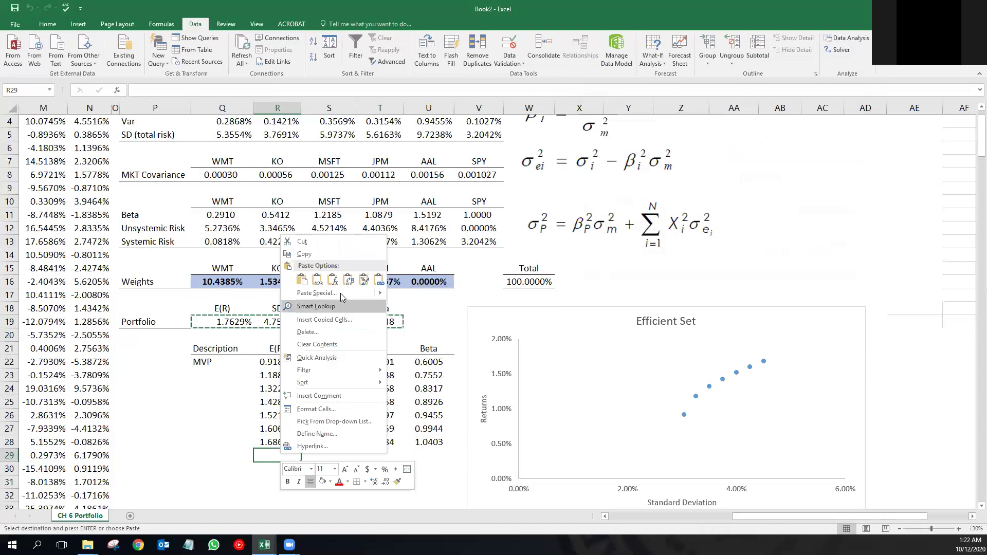
click(318, 281)
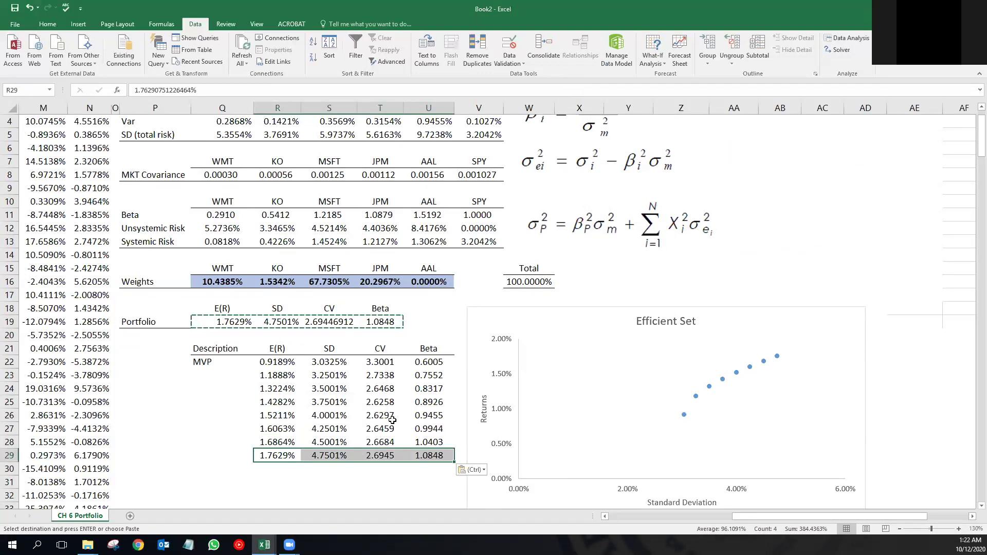
- Clear the weights in Q16:U16 and change Solver's SD constraint on R19 to at most 5%
click(332, 280)
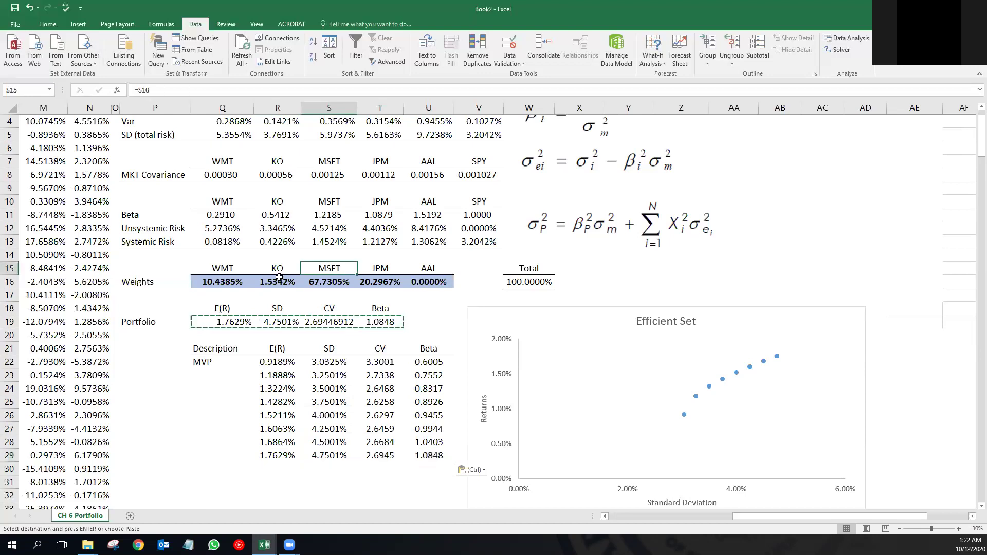
click(225, 283)
drag(221, 282, 429, 282)
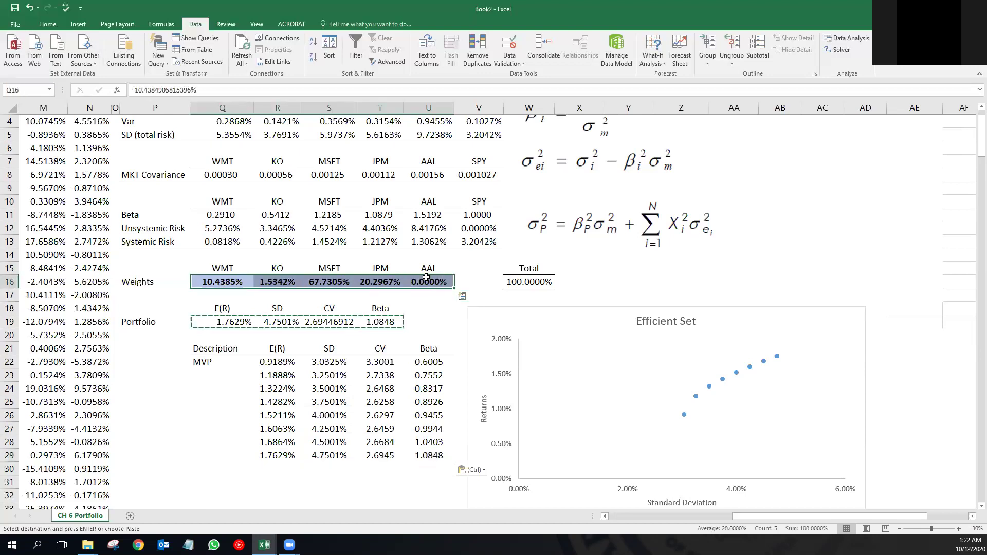
key(Delete)
click(838, 49)
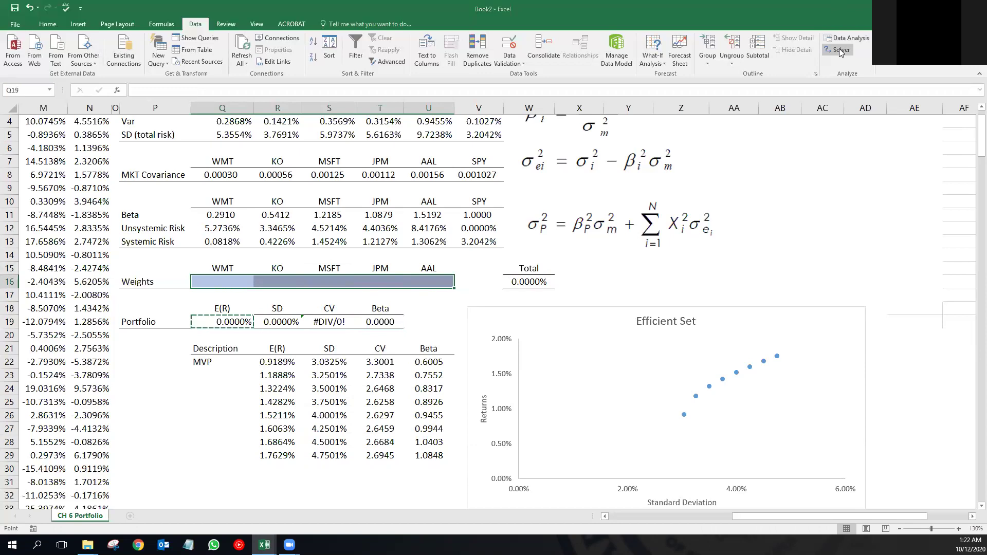
click(619, 171)
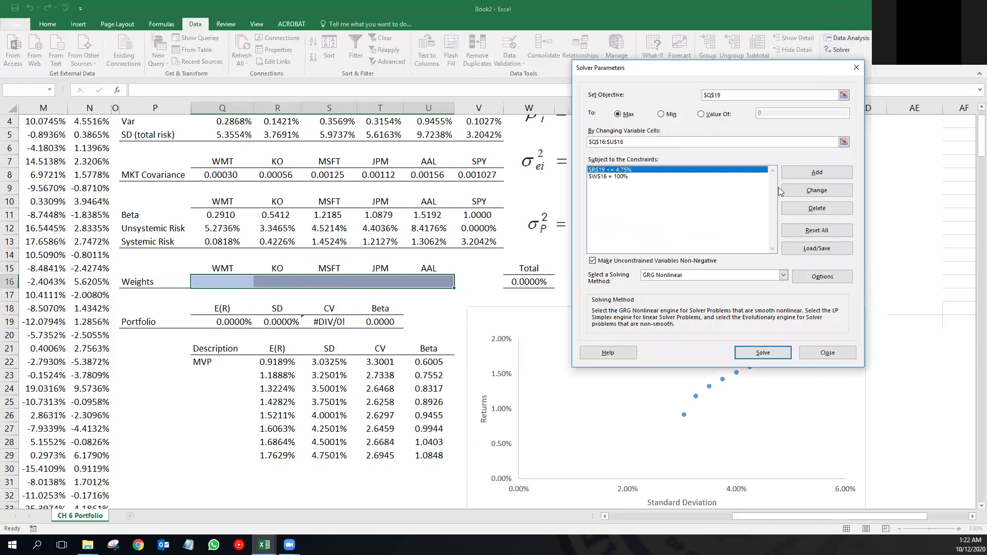
click(795, 192)
click(740, 218)
key(Delete)
key(Delete)
key(Delete)
key(Delete)
text(5)
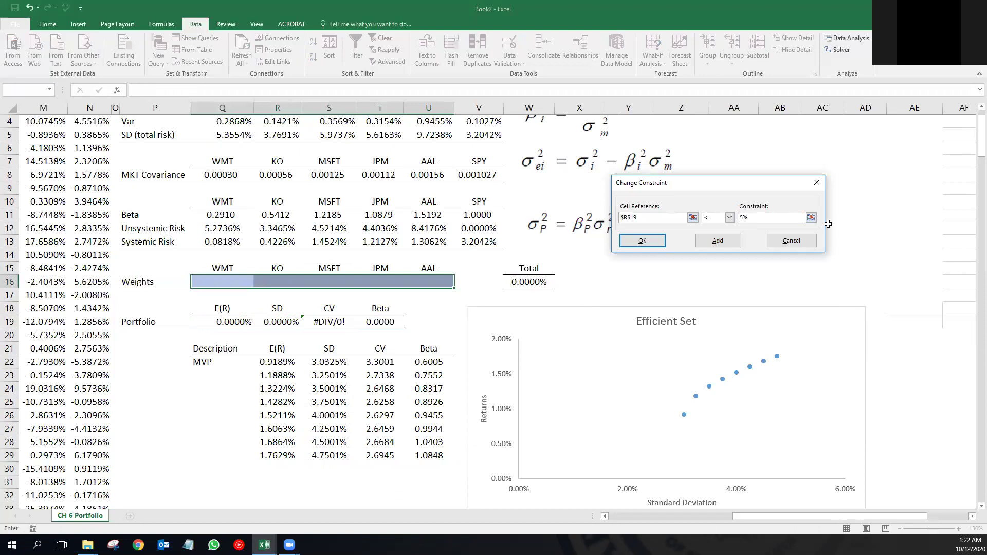
click(642, 241)
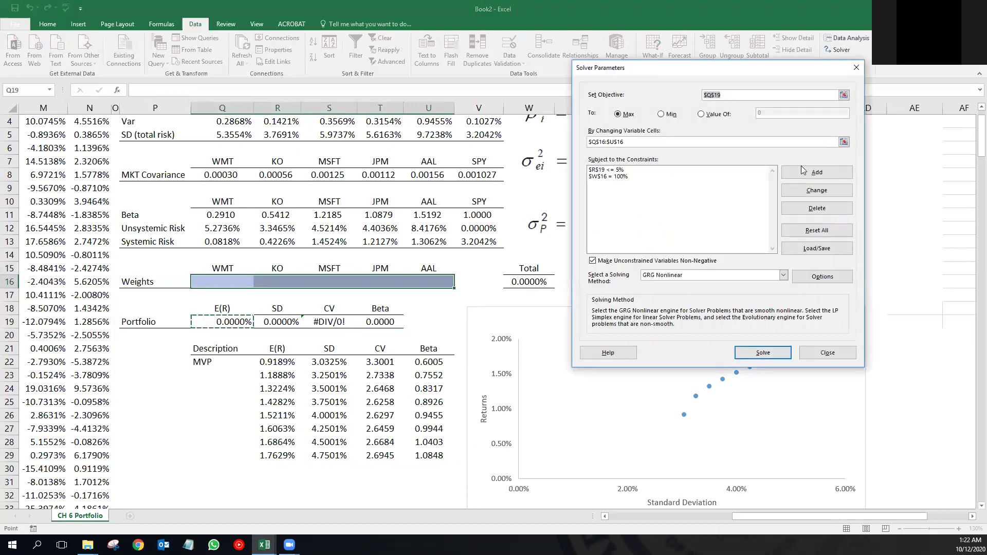
- Solve under the 5% SD limit, keep the solution, and paste Q19:T19 as values into R30:U30
click(746, 357)
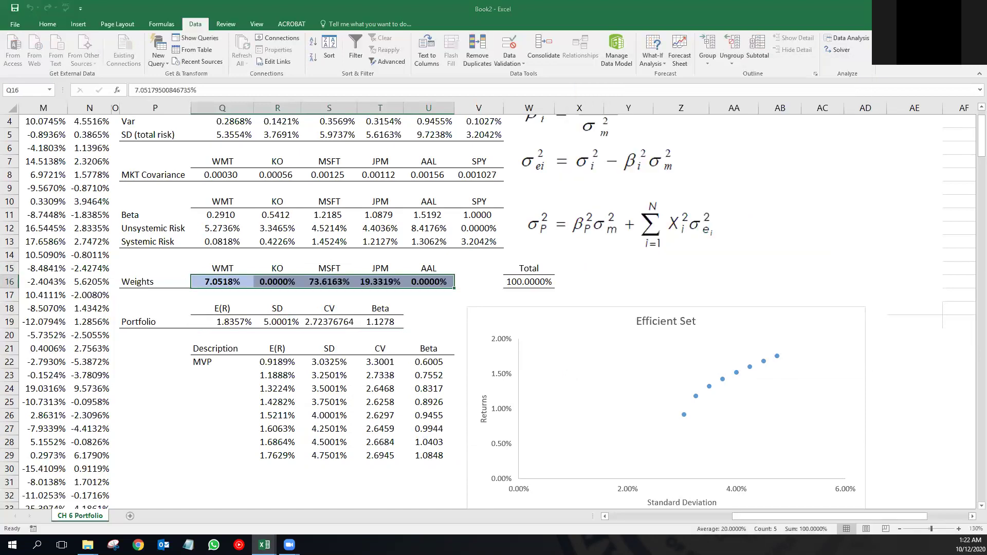
click(609, 197)
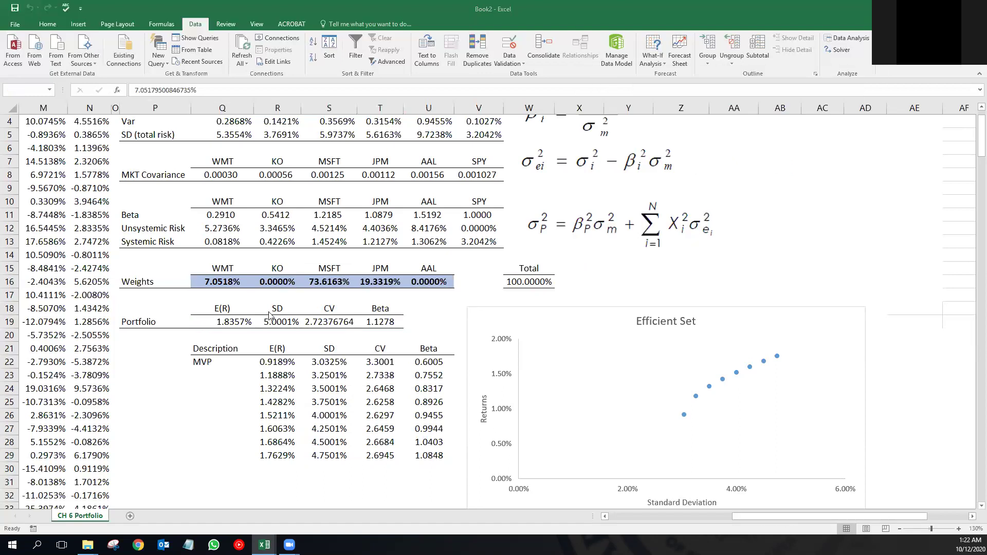
click(221, 322)
drag(252, 324, 365, 325)
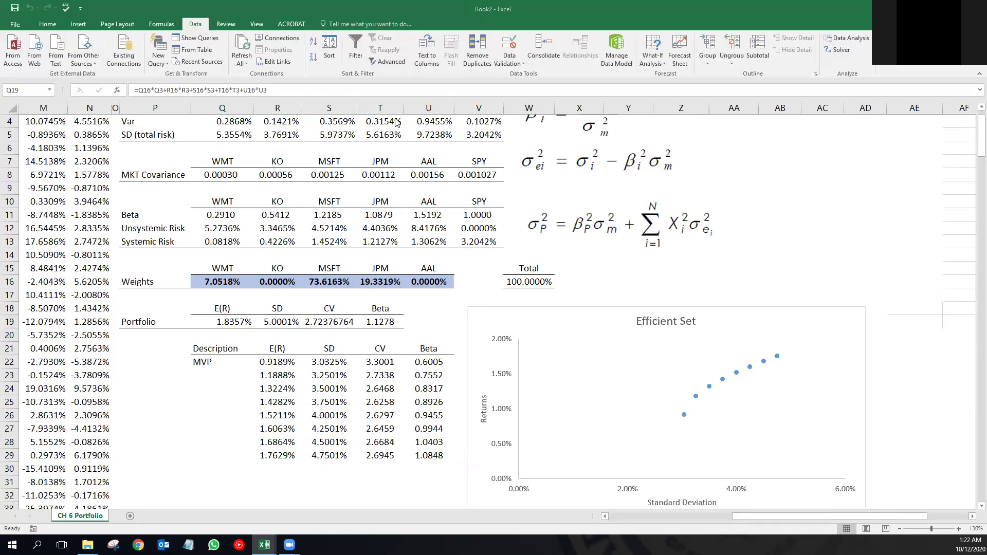
key(ctrl+c)
click(287, 466)
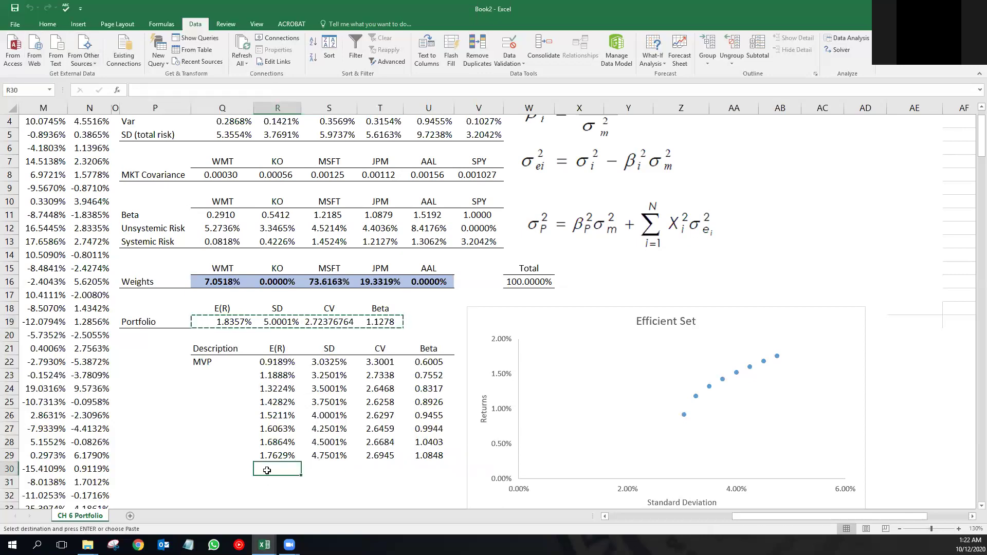
right_click(267, 470)
click(288, 301)
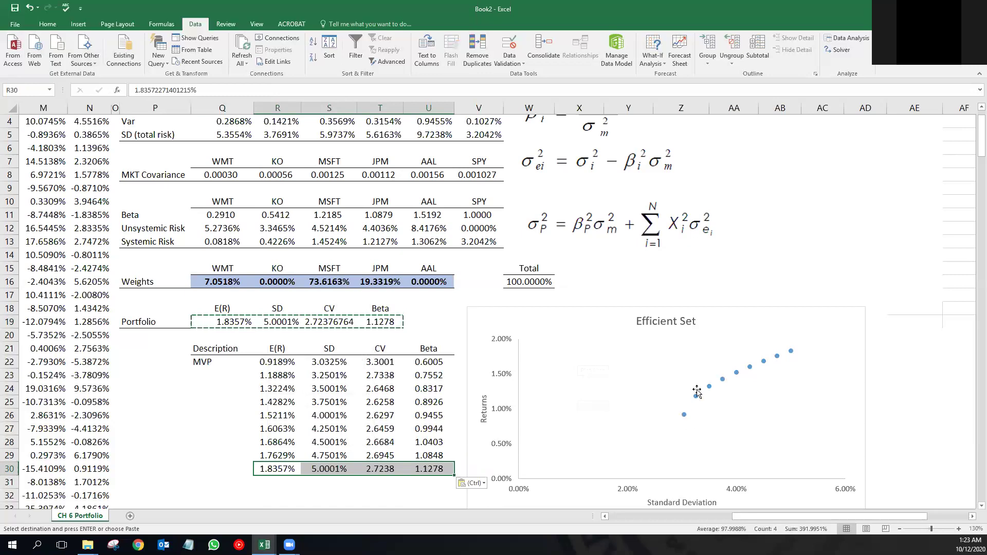
- Shrink the Efficient Set chart in width and height so its upper edge sits near row 20, and deselect it
click(759, 309)
drag(865, 413, 815, 412)
drag(642, 307, 642, 330)
drag(813, 426, 830, 425)
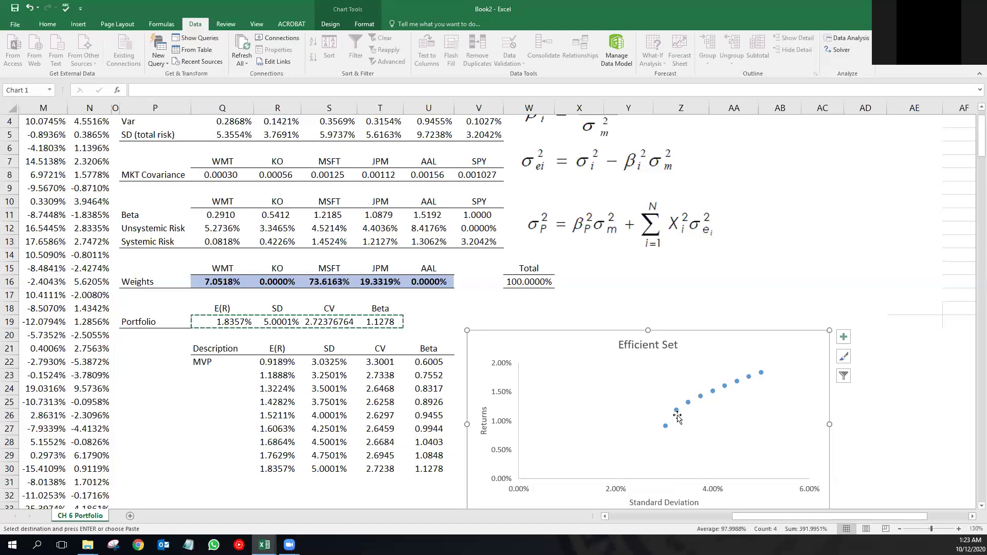
click(846, 241)
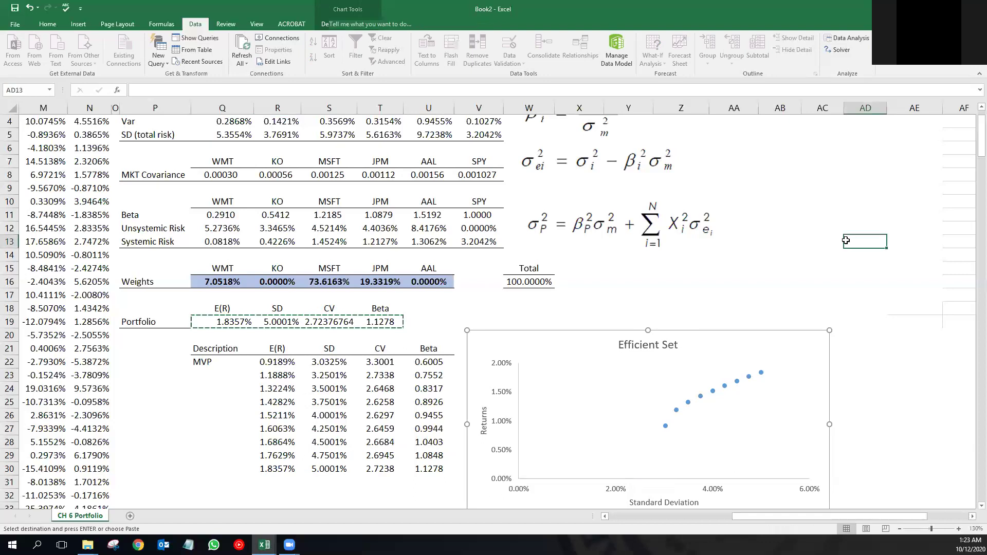